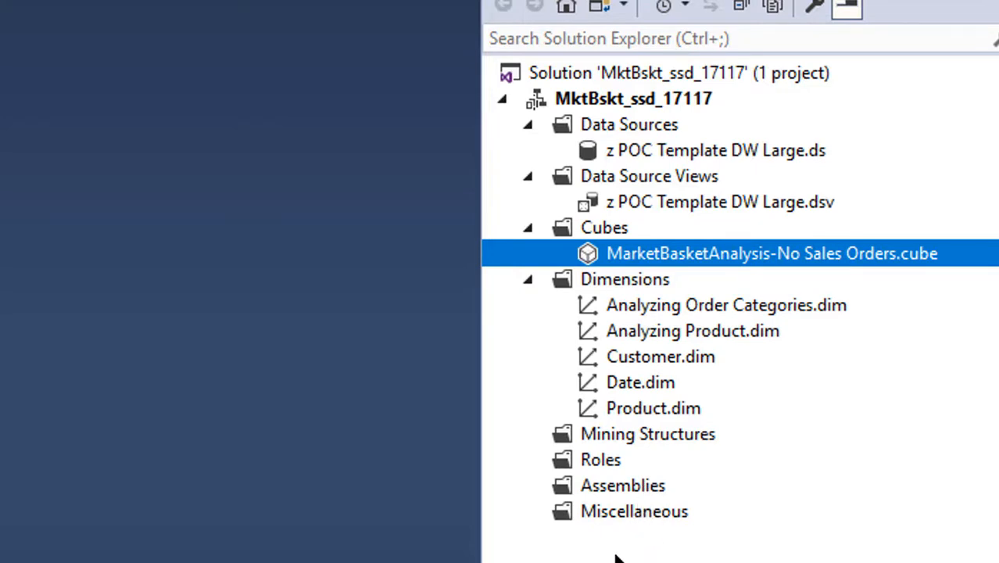
Review the MktBskt_ssd_17117 project's empty folders, its dimensions, the data source view and the data source
left_click(631, 435)
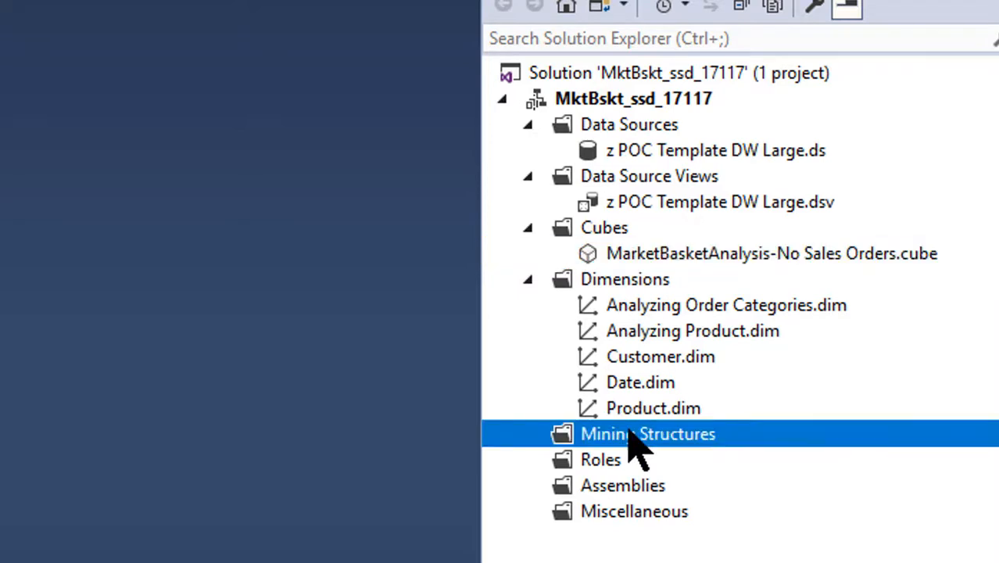
left_click(601, 468)
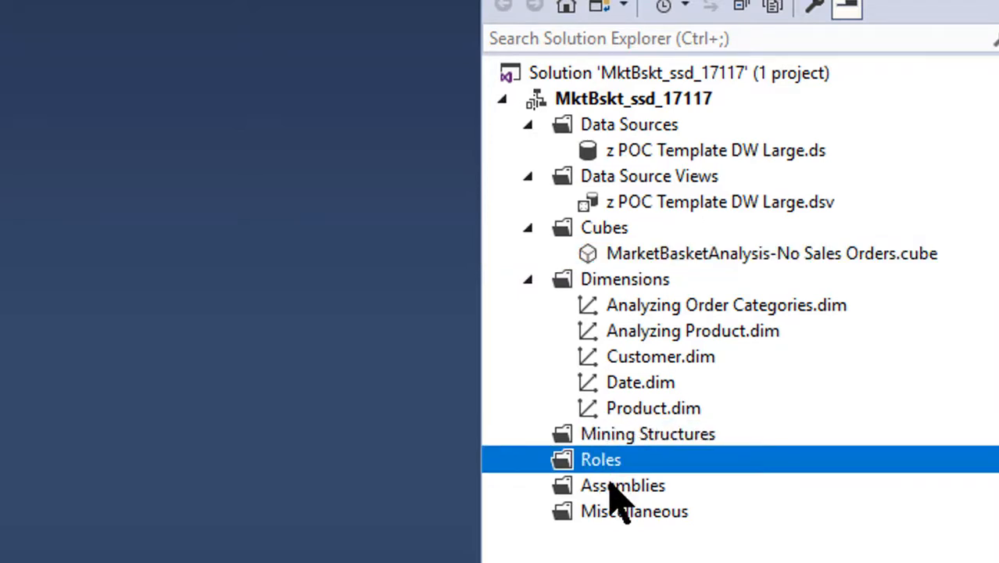
left_click(607, 489)
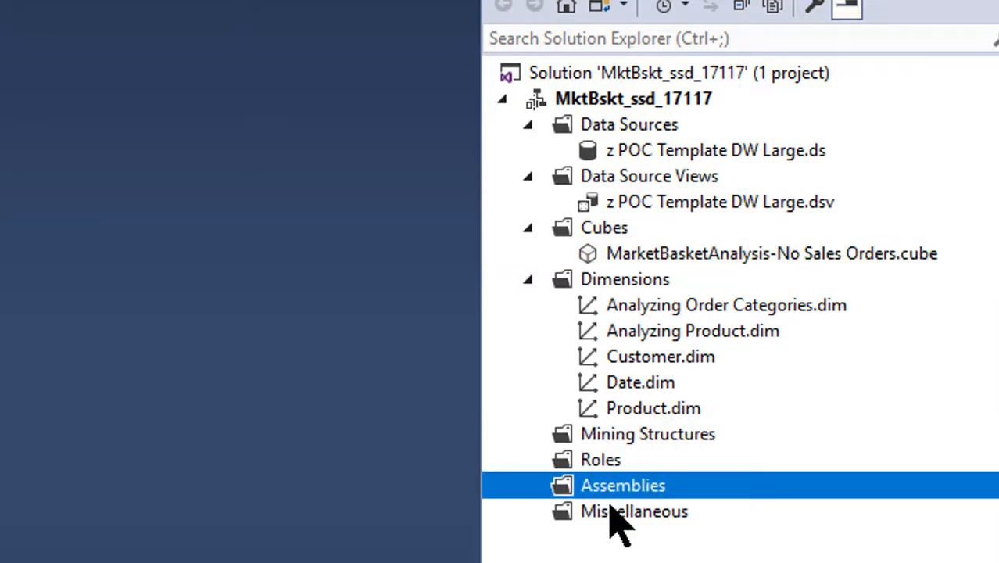
left_click(611, 510)
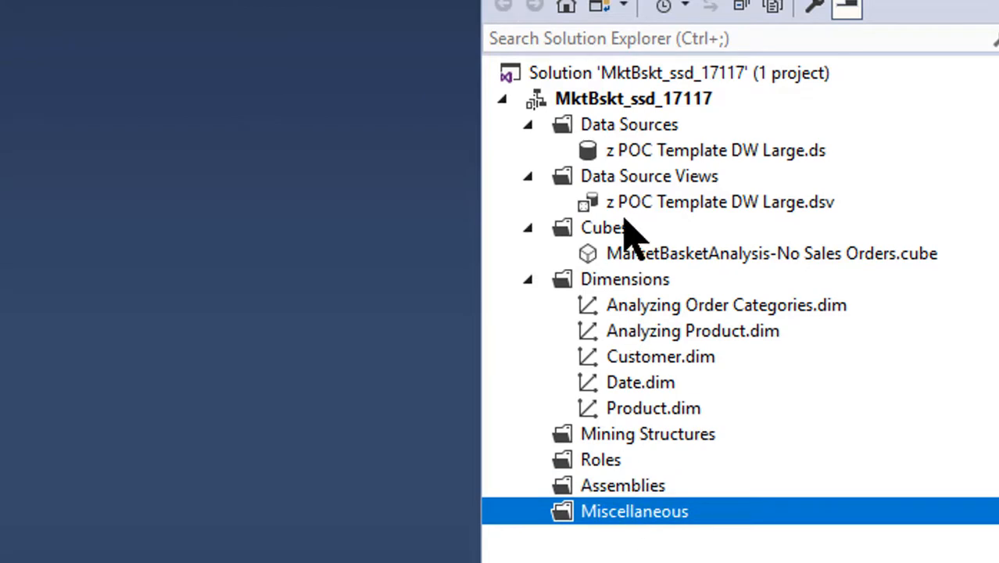
left_click(617, 287)
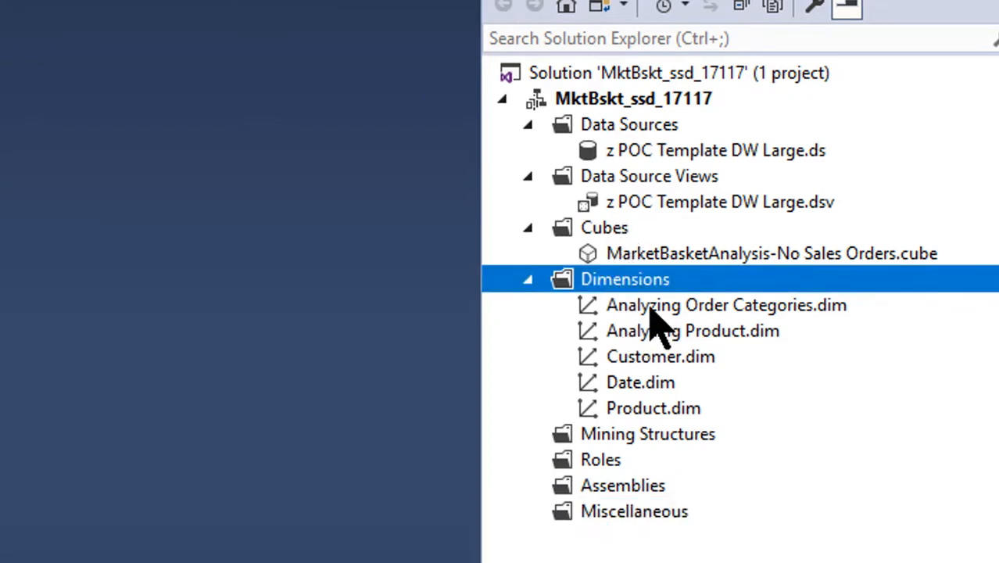
left_click(715, 305)
left_click(694, 333)
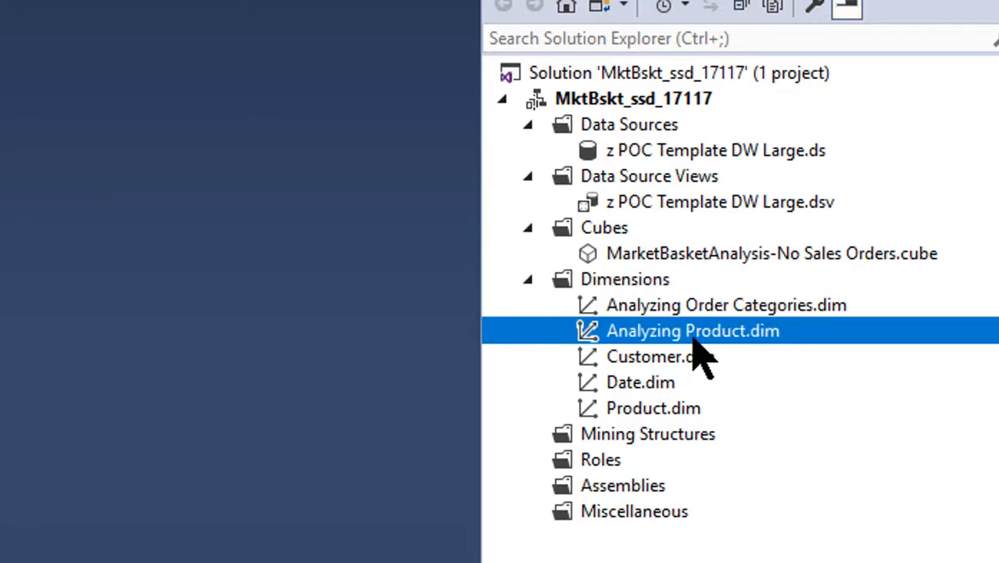
left_click(688, 358)
left_click(665, 386)
left_click(664, 404)
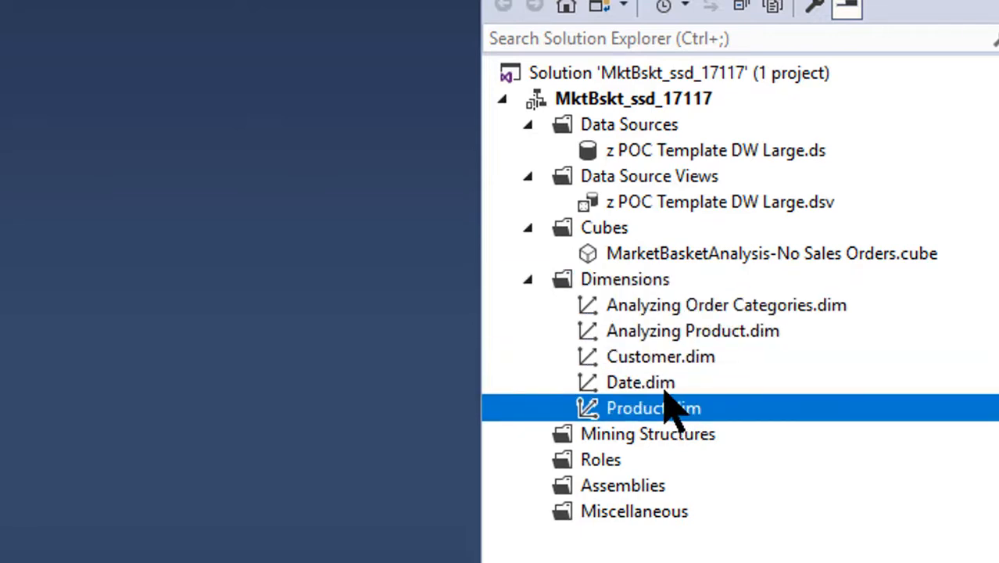
left_click(652, 206)
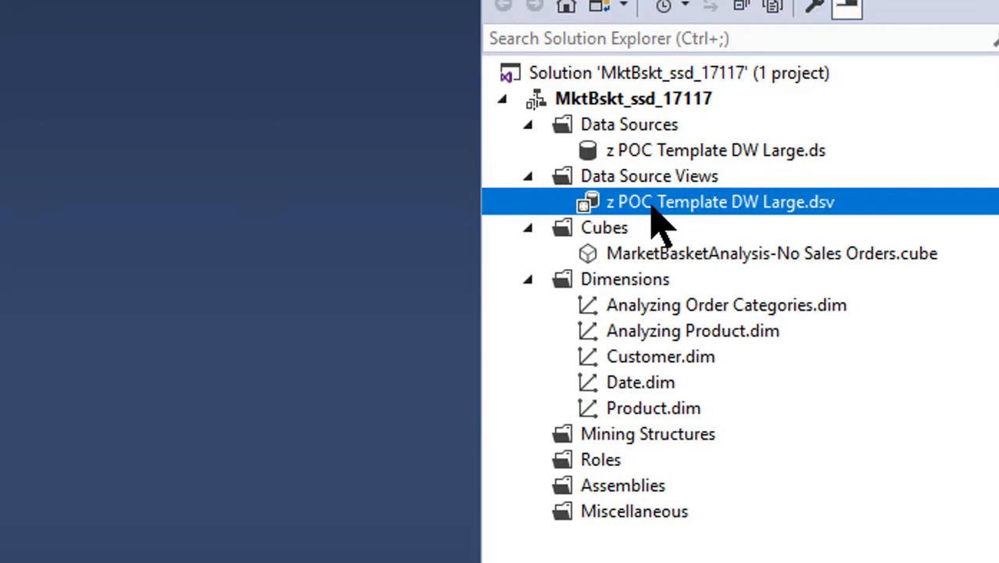
left_click(643, 153)
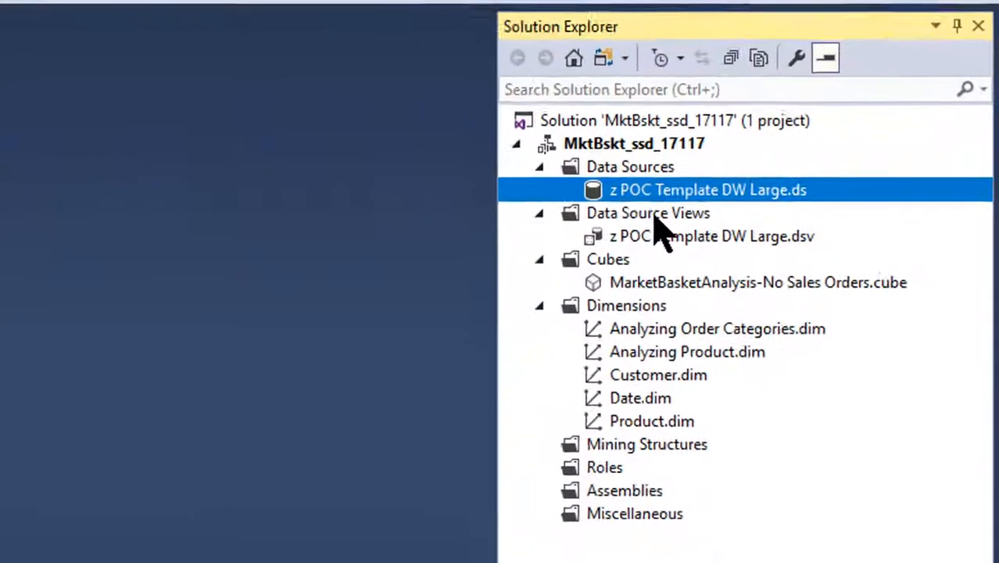
Open the z POC Template DW Large data source view and fit its All Tables diagram in the view
left_click(634, 221)
double_click(640, 248)
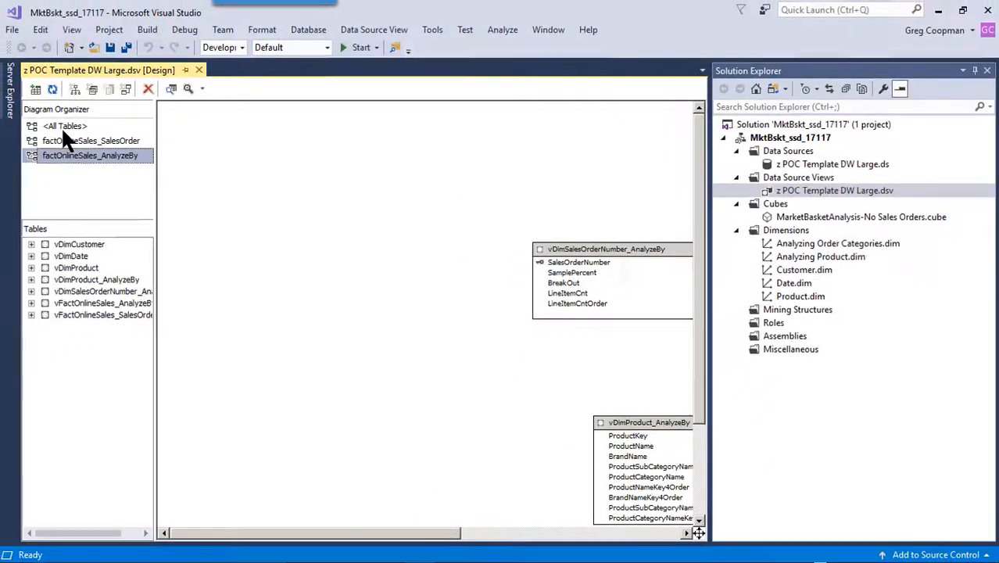
left_click(64, 128)
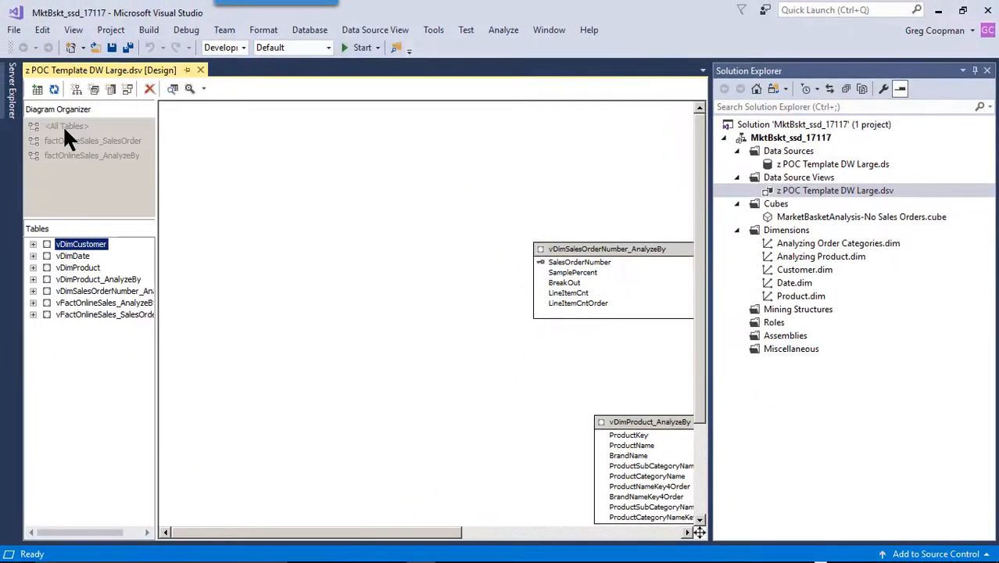
right_click(421, 231)
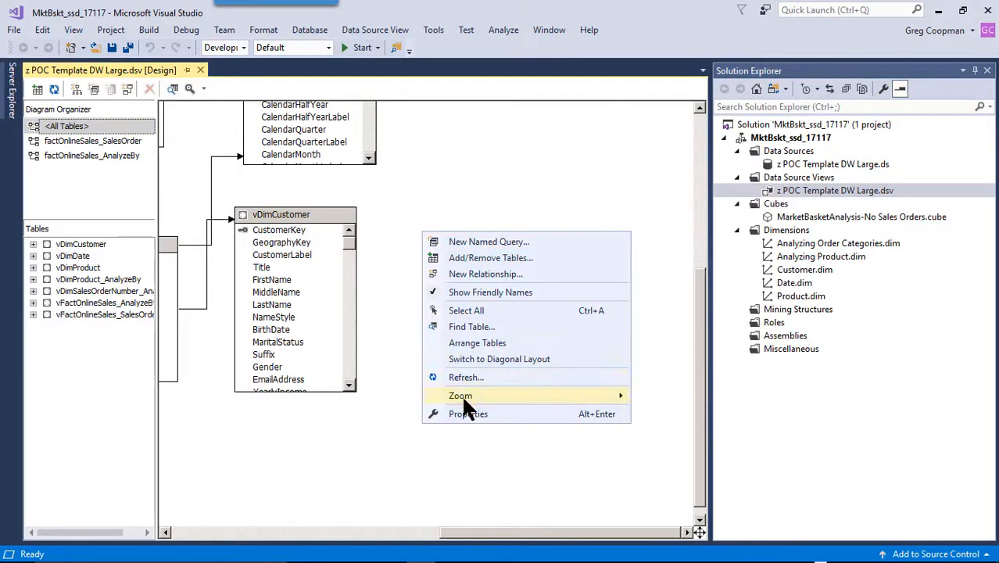
mouse_move(461, 394)
left_click(389, 512)
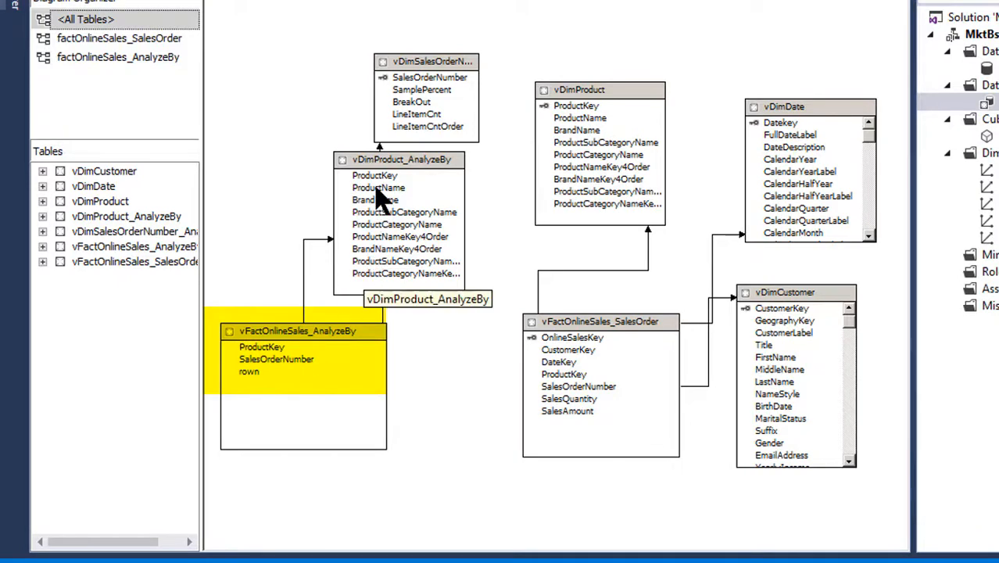
Rearrange the diagram with vDimProduct_AnalyzeBy directly above vFactOnlineSales_AnalyzeBy and vDimSalesOrderNumber_AnalyzeBy just above vDimProduct_AnalyzeBy
left_click_drag(383, 166, 298, 100)
left_click_drag(425, 77, 471, 479)
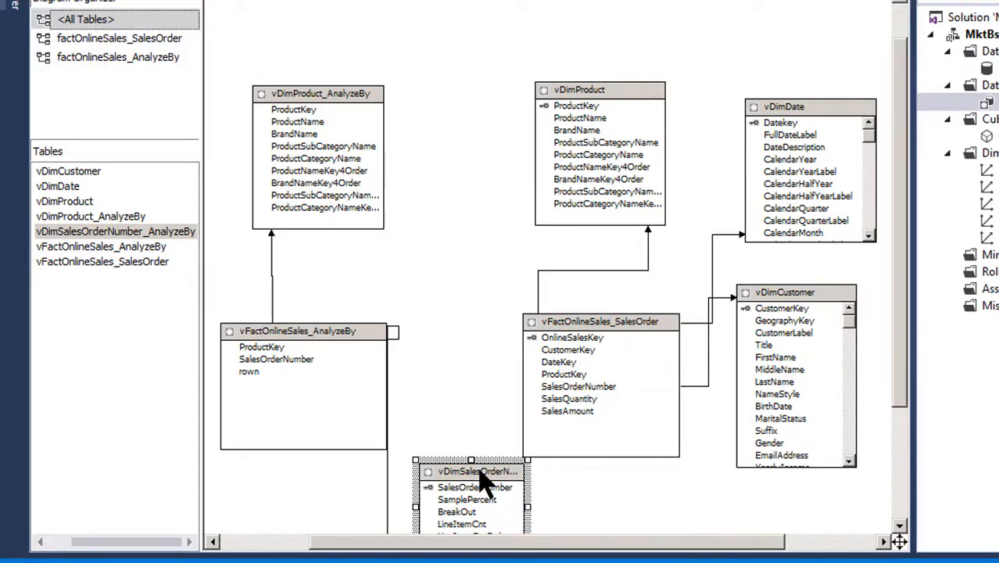
left_click_drag(479, 470, 402, 31)
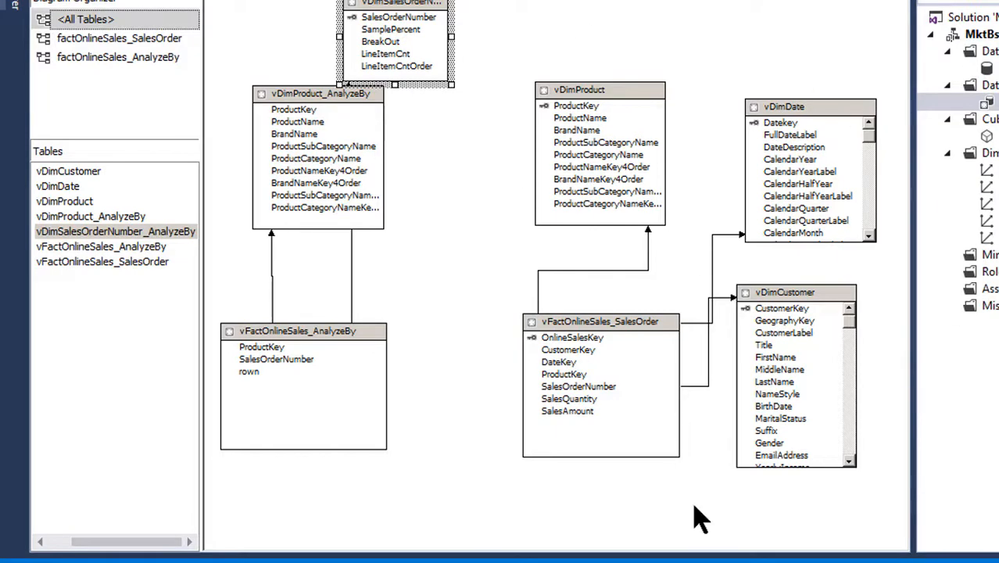
Examine the factOnlineSales_SalesOrder and factOnlineSales_AnalyzeBy diagrams, returning to the All Tables diagram after each
left_click(133, 40)
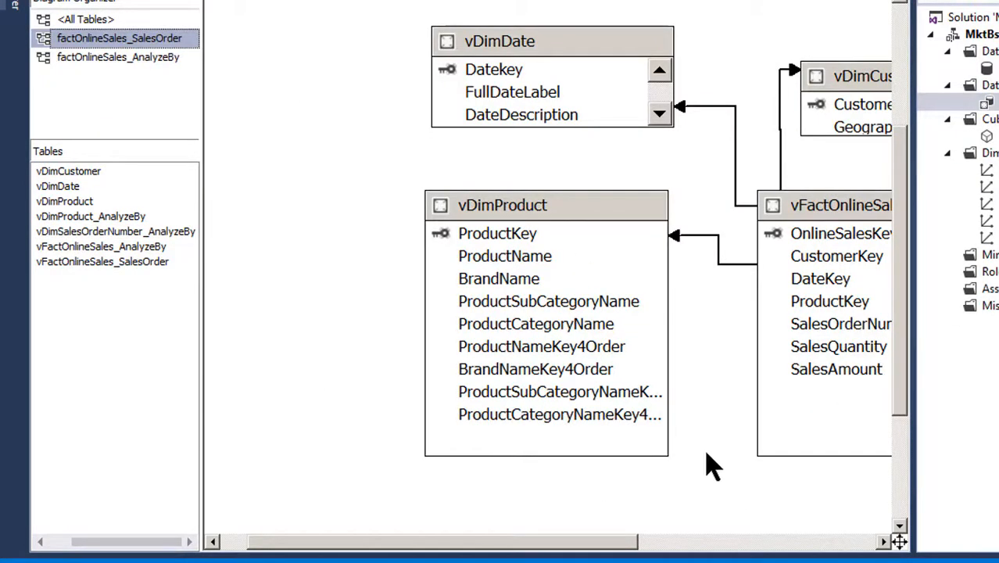
left_click_drag(912, 452, 998, 451)
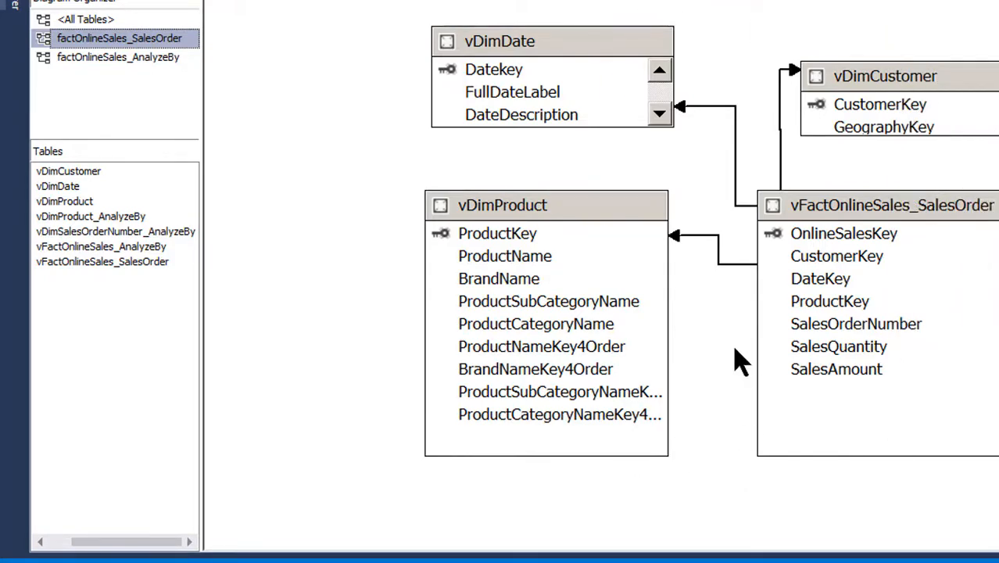
left_click(95, 21)
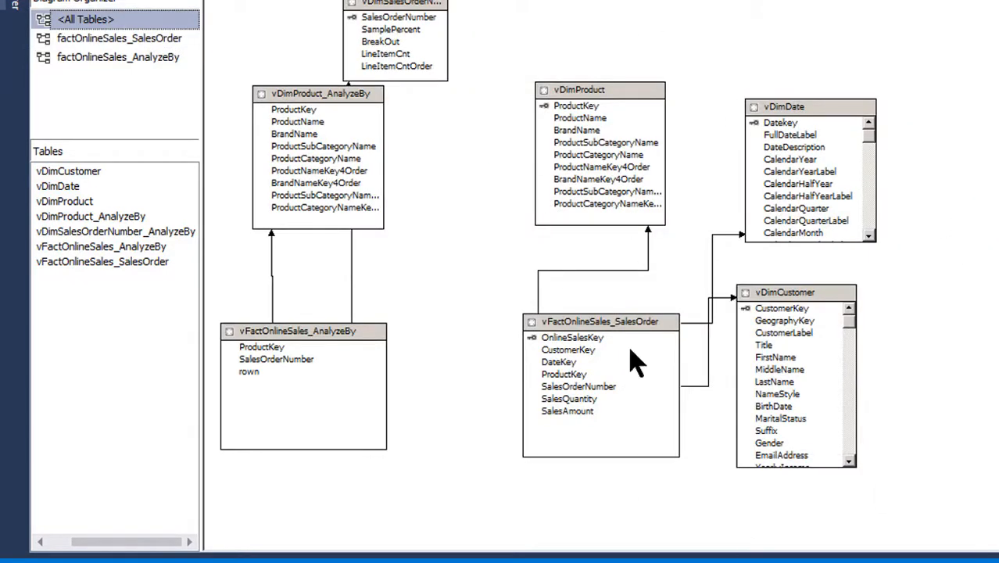
left_click(102, 60)
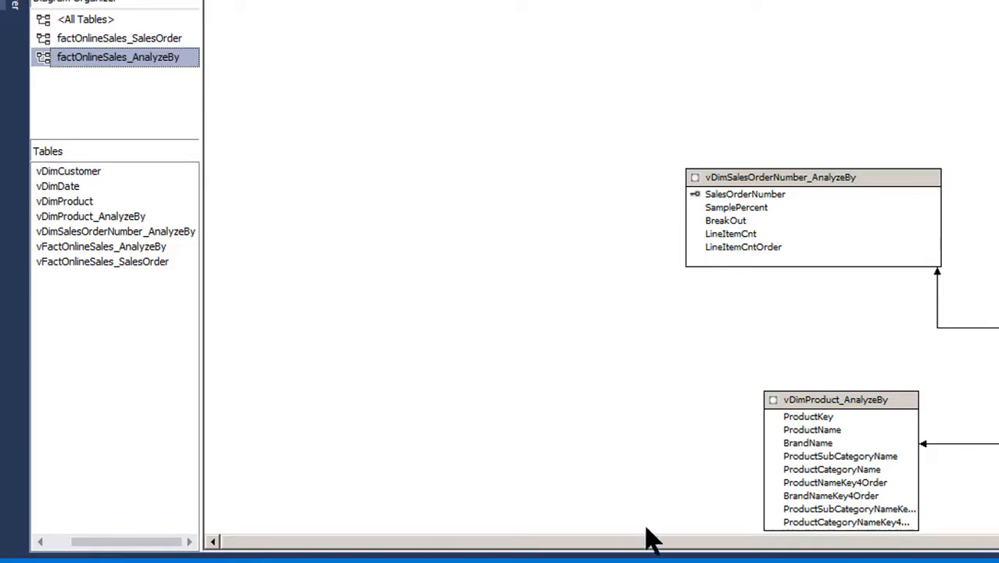
left_click_drag(649, 540, 829, 542)
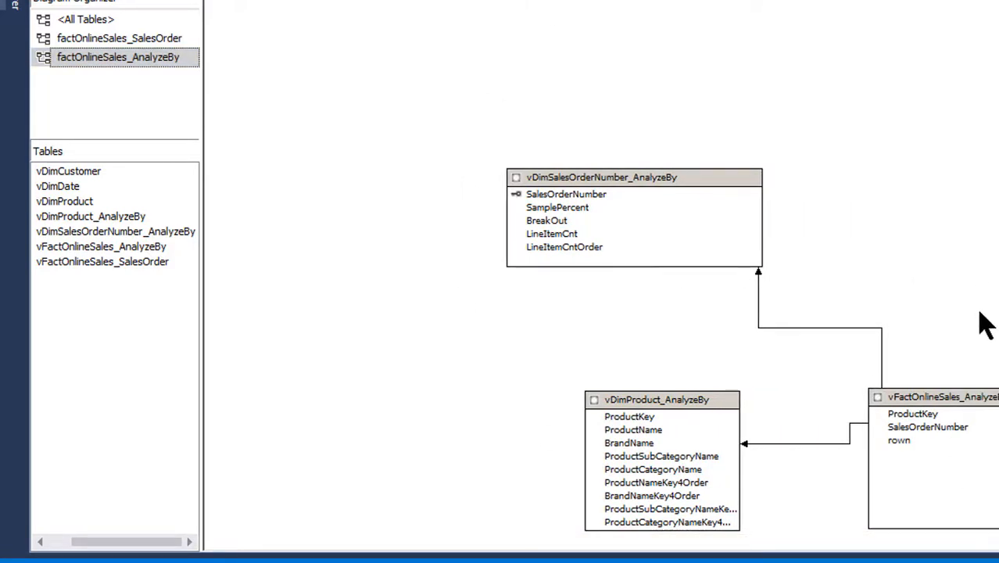
left_click(96, 19)
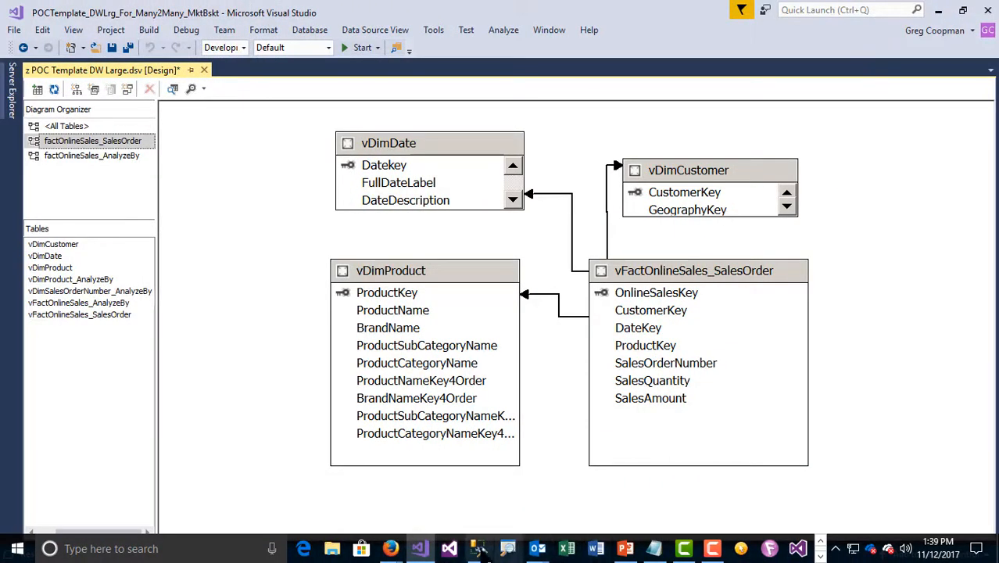
Close the Object Explorer in SQL Server Management Studio, and return to the factOnlineSales_SalesOrder diagram in Visual Studio
mouse_move(481, 552)
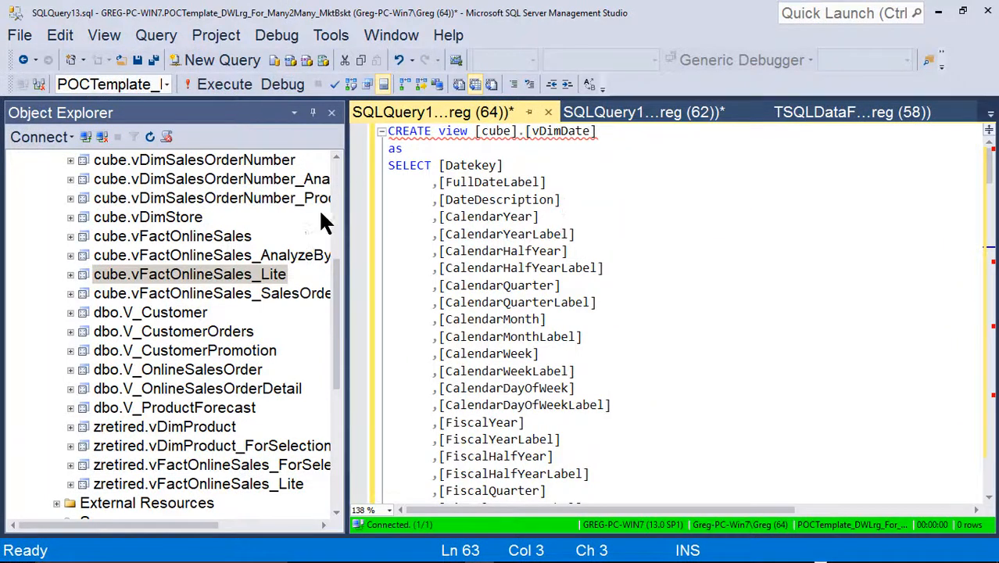
left_click(332, 113)
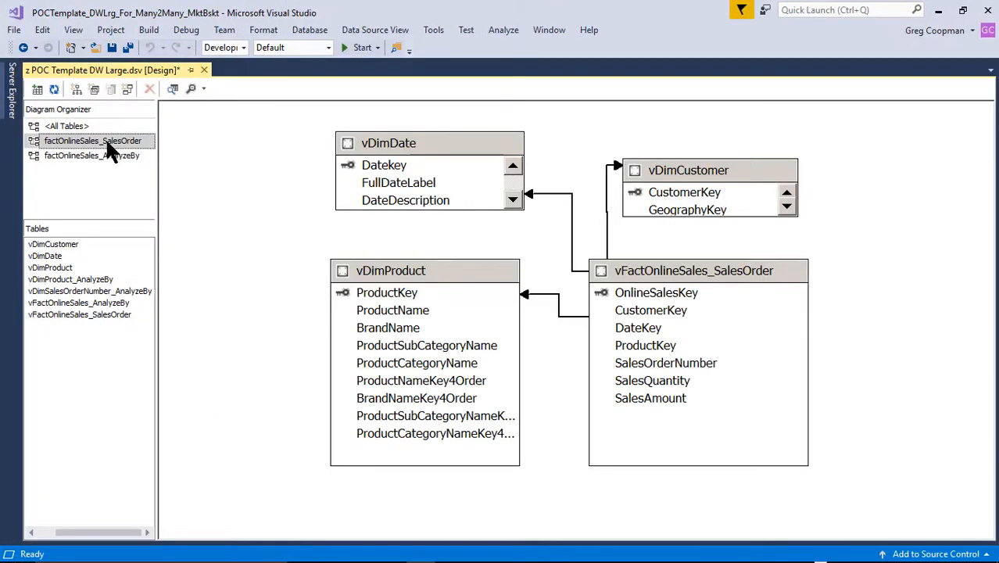
left_click(105, 140)
left_click(189, 168)
Switch to SQL Server Management Studio and read the cube.vDimDate view script down to its dayofweek case expression
key("alt+Tab")
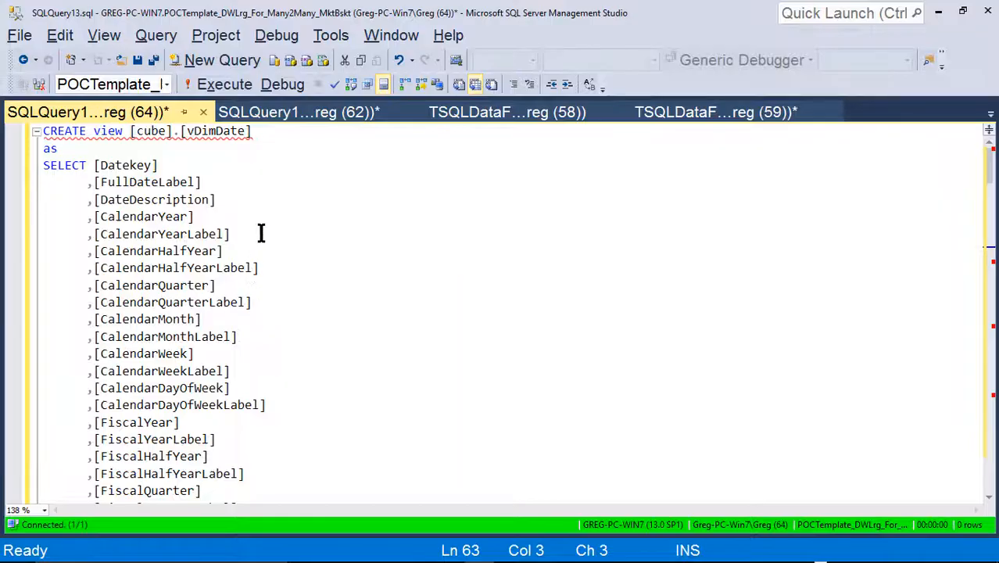
left_click(224, 169)
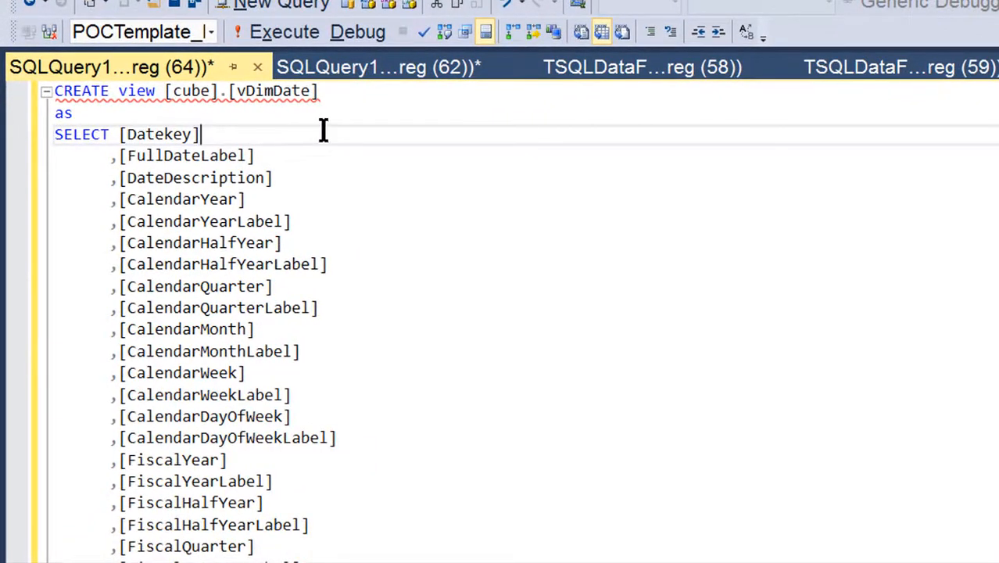
scroll(345, 302, "down", 8)
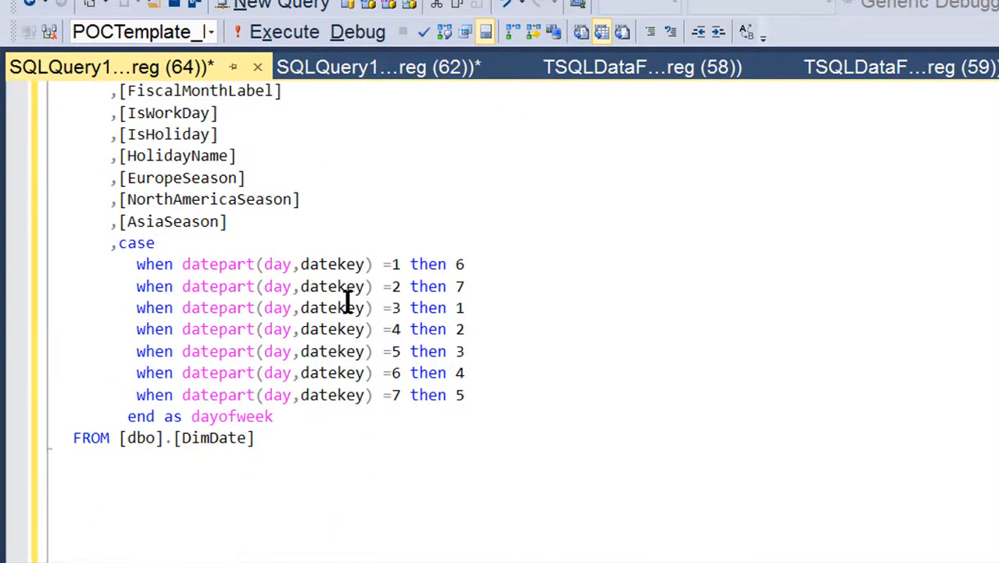
Find the cube.vDimProduct_Lite view script and highlight its ctetemp common table expression
scroll(346, 302, "down", 6)
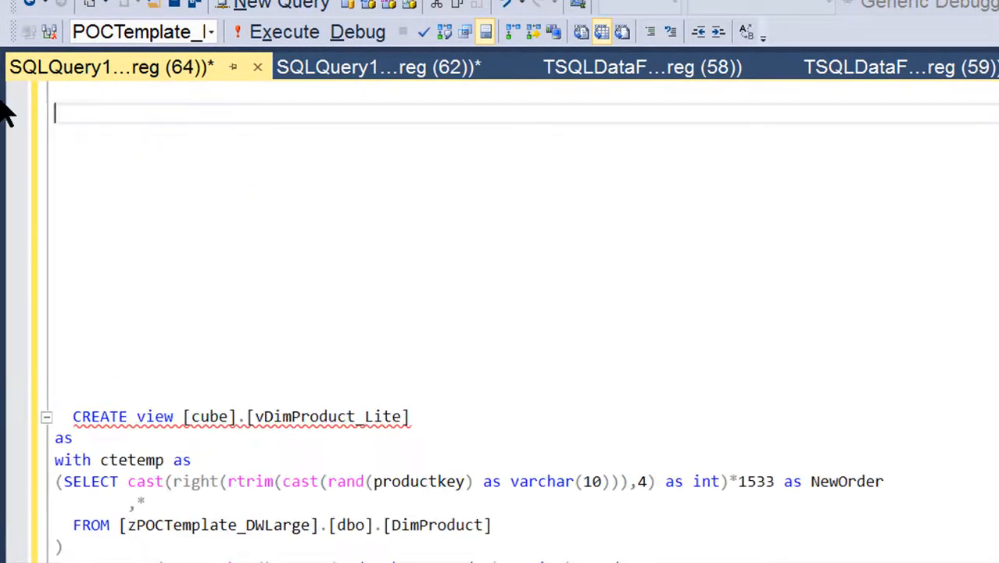
left_click(480, 367)
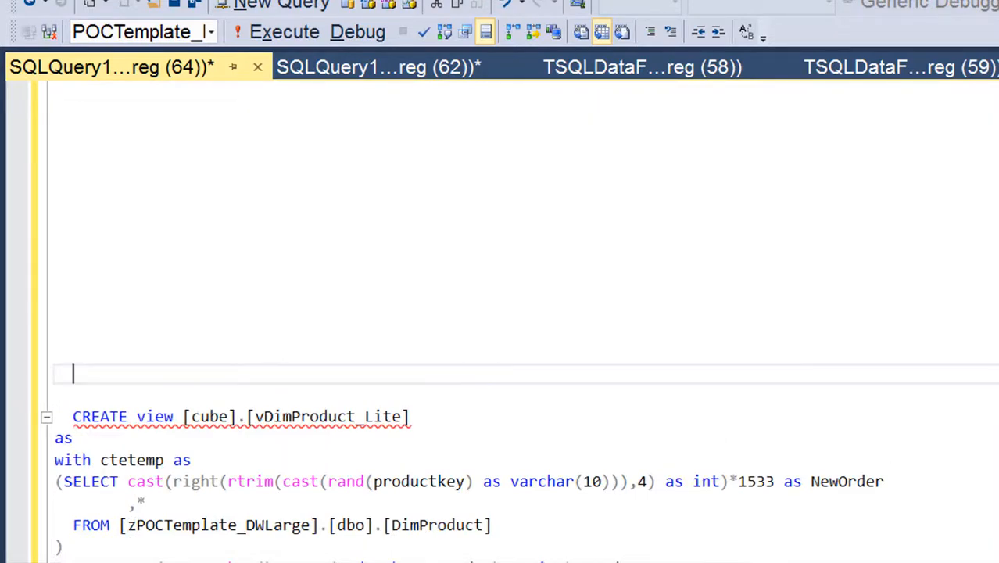
scroll(675, 268, "down", 6)
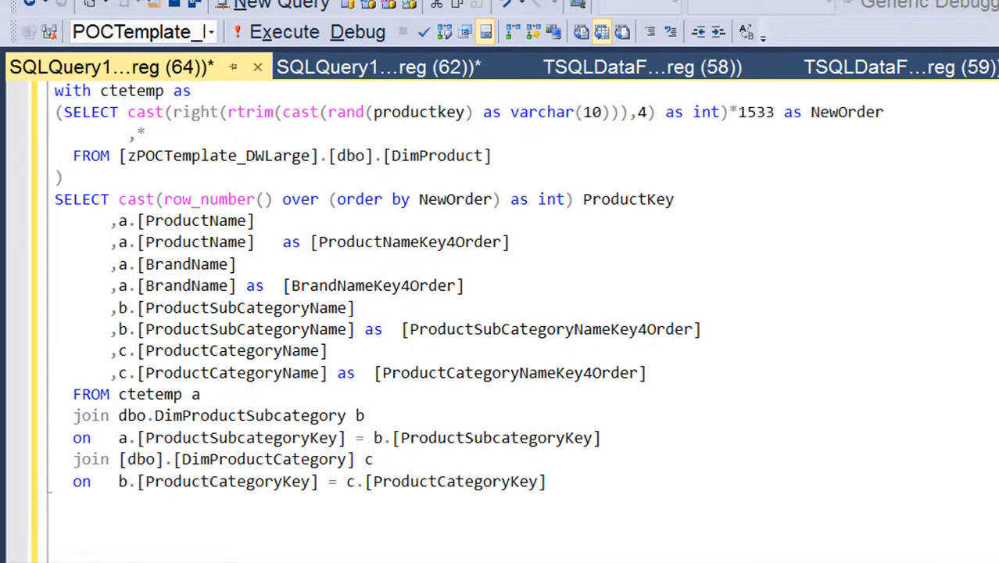
scroll(468, 298, "up", 1)
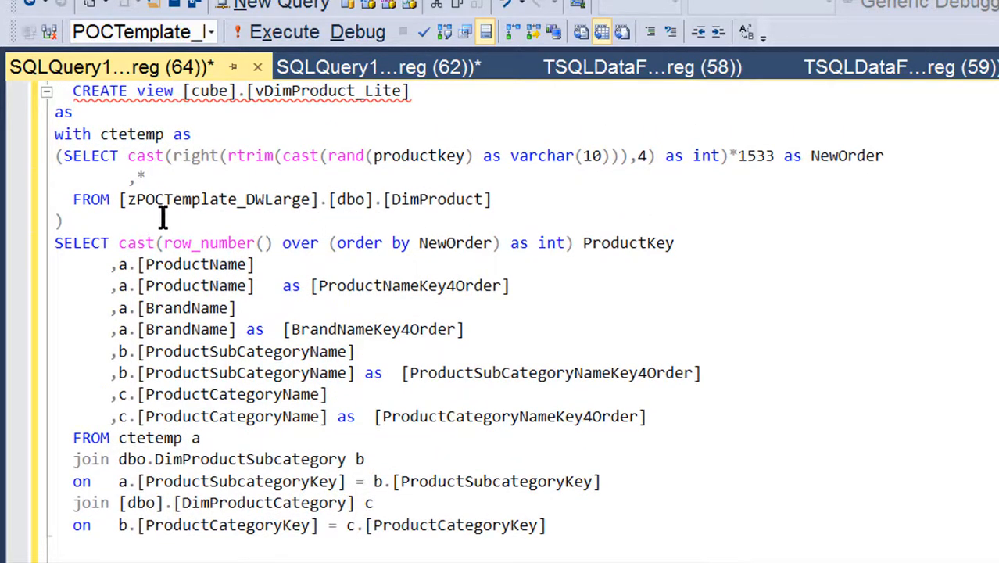
left_click_drag(65, 222, 54, 134)
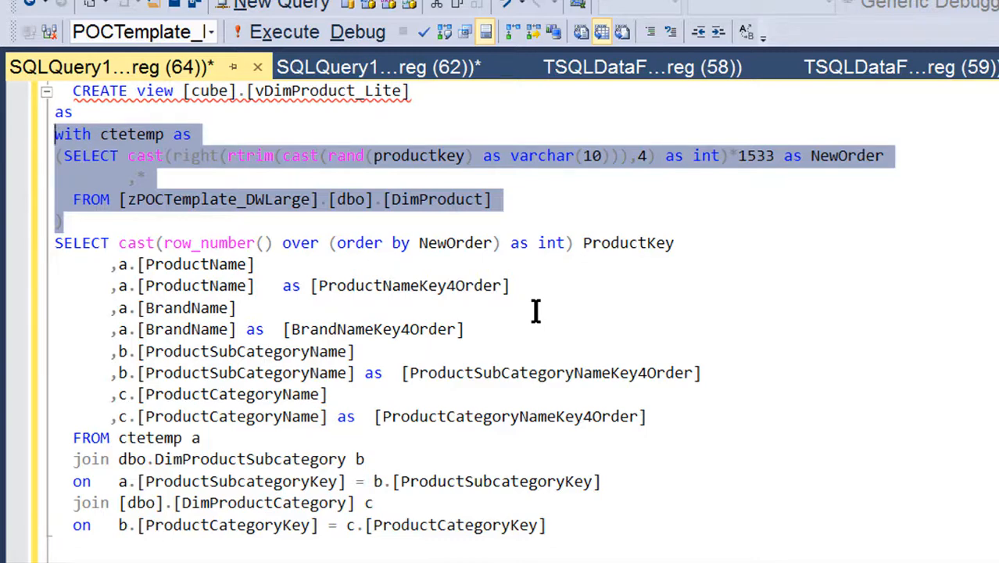
Review the subcategory and category joins of the vDimProduct_Lite script, and select the entire CREATE VIEW statement
left_click(535, 285)
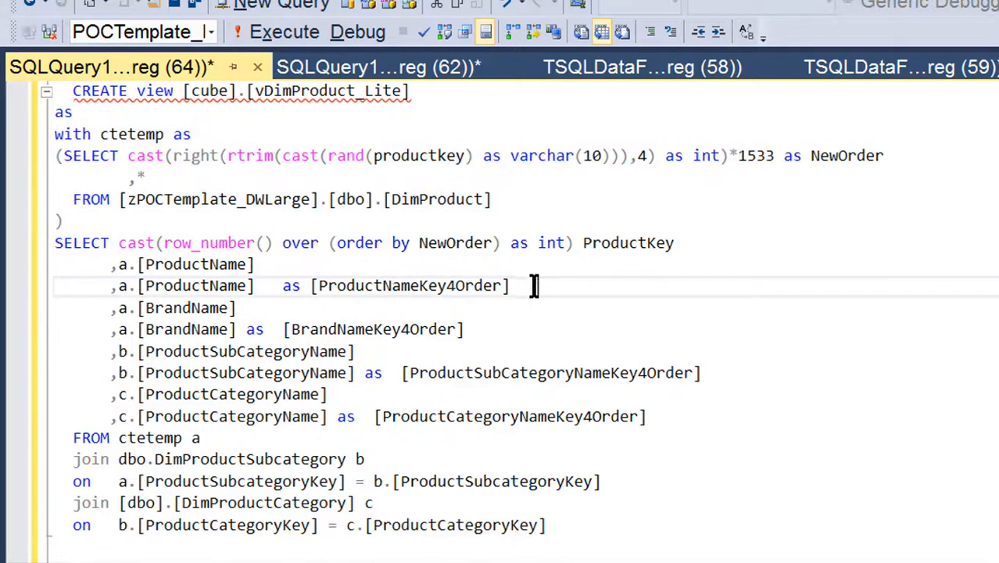
left_click(563, 526)
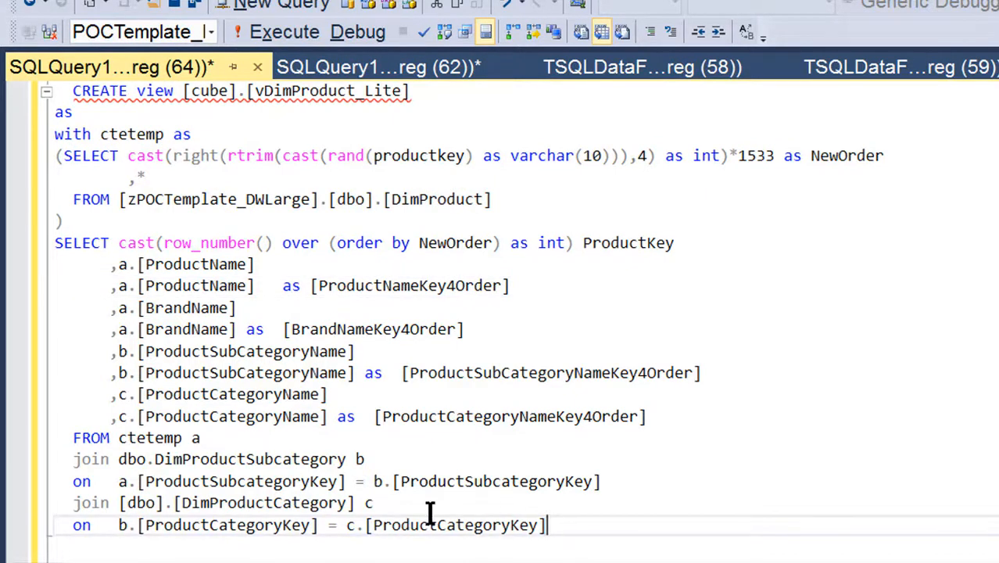
left_click(406, 549)
left_click(432, 485)
left_click(303, 464)
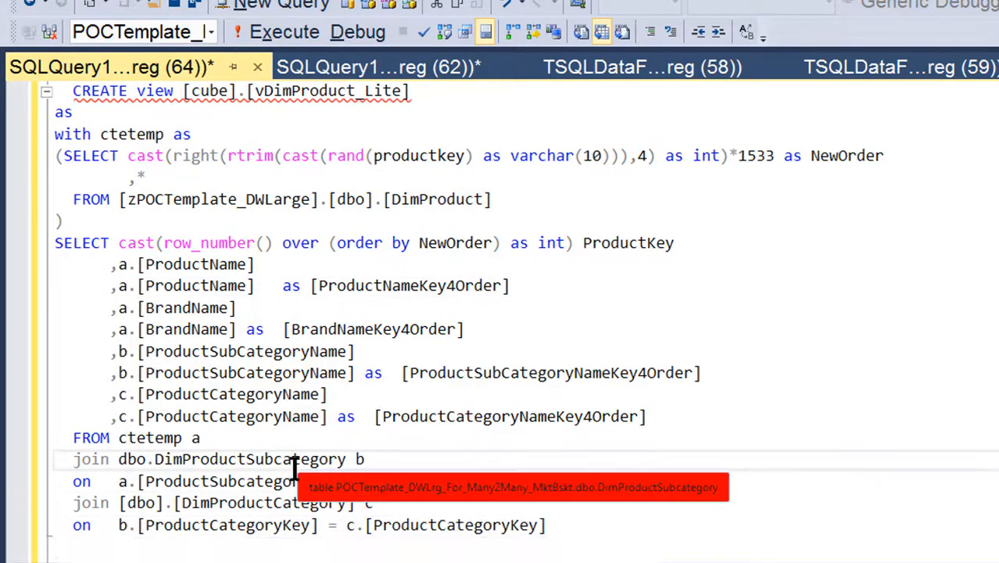
left_click(289, 507)
left_click_drag(547, 525, 22, 91)
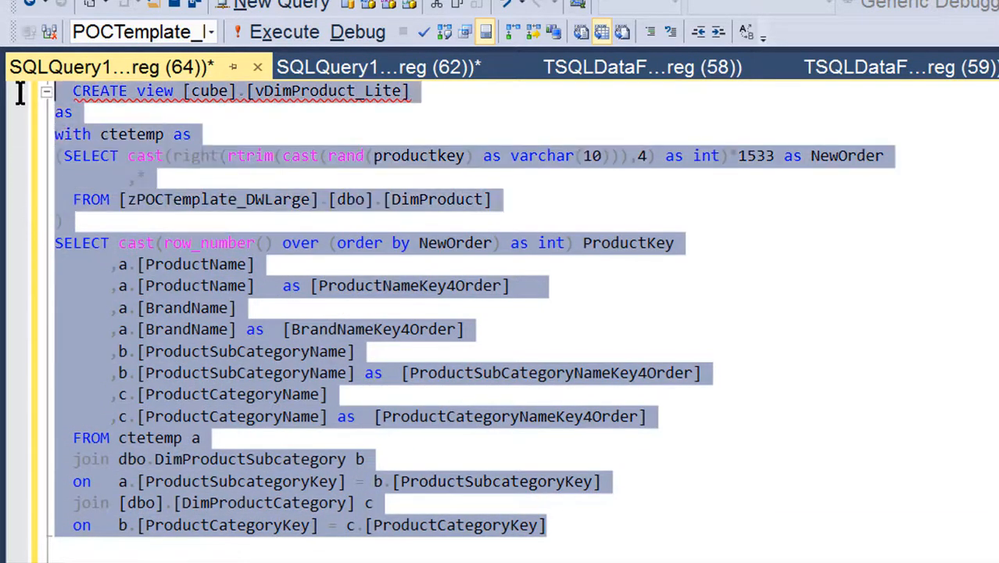
Deselect the vDimProduct_Lite statement and find the cube.vDimCustomer view script to look over its column list
left_click(706, 301)
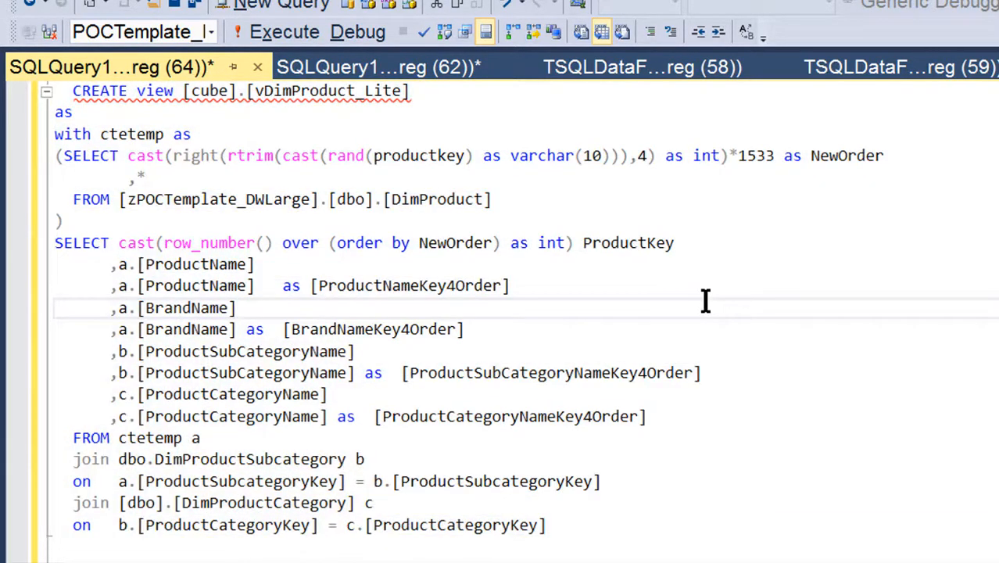
left_click(929, 332)
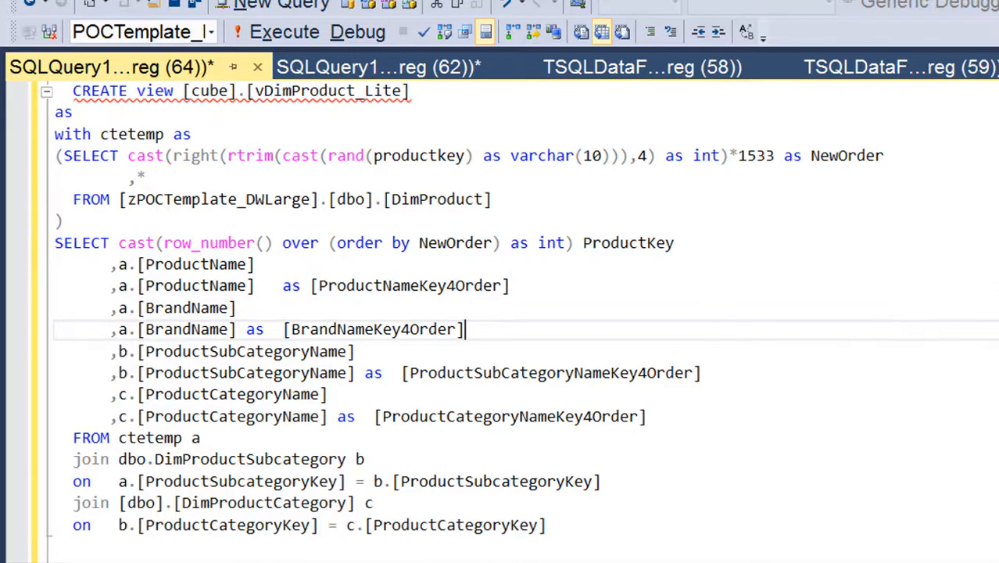
scroll(500, 313, "down", 12)
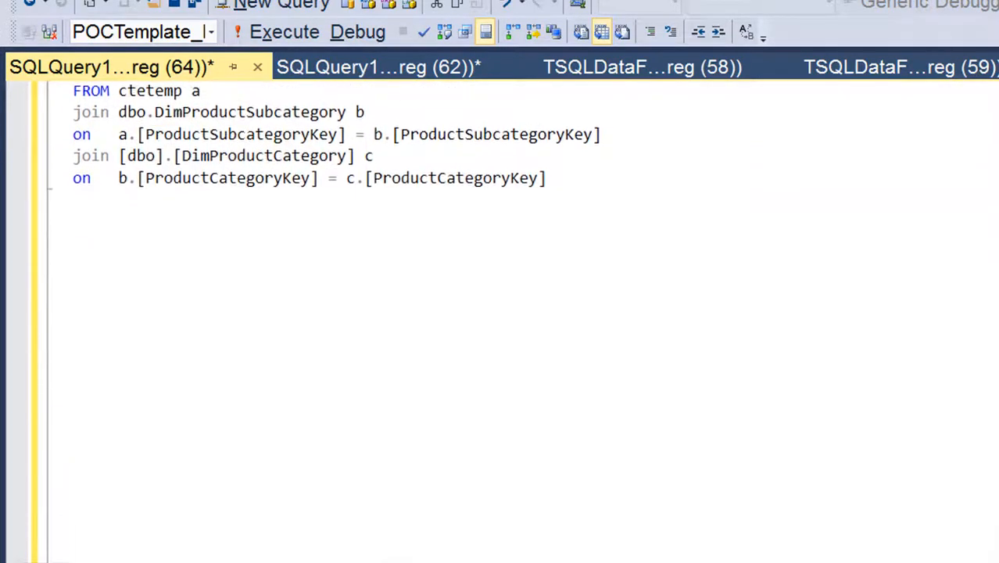
scroll(501, 313, "down", 5)
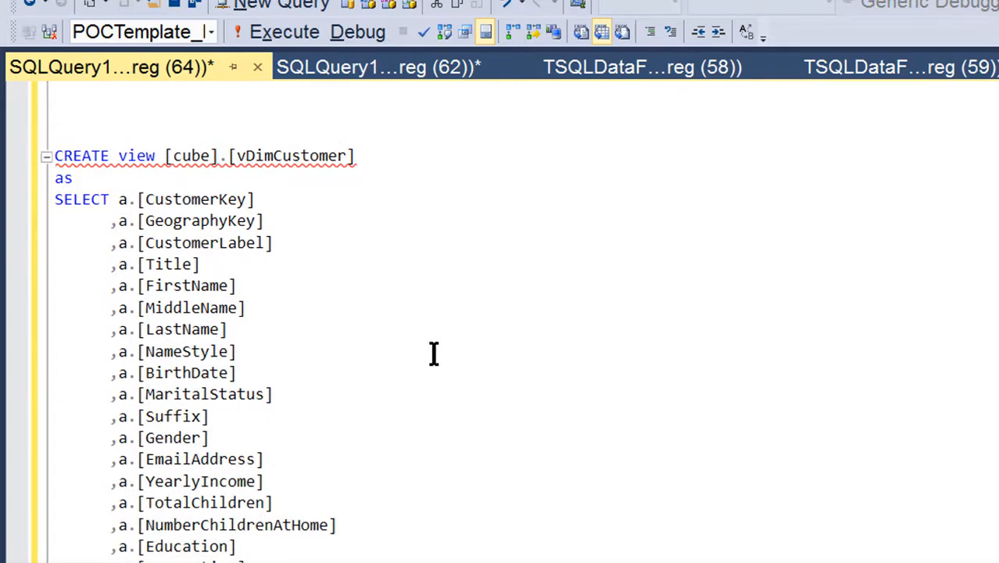
scroll(500, 313, "down", 5)
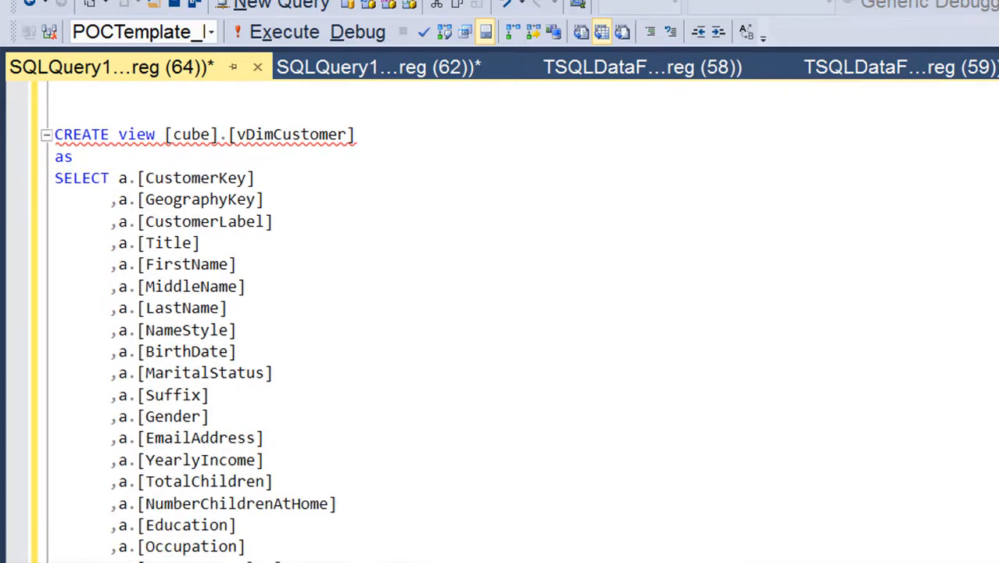
Find the cube.vFactOnlineSales_Lite view script and review its columns and the OnlineSalesKey filter in the where clause
scroll(501, 313, "down", 6)
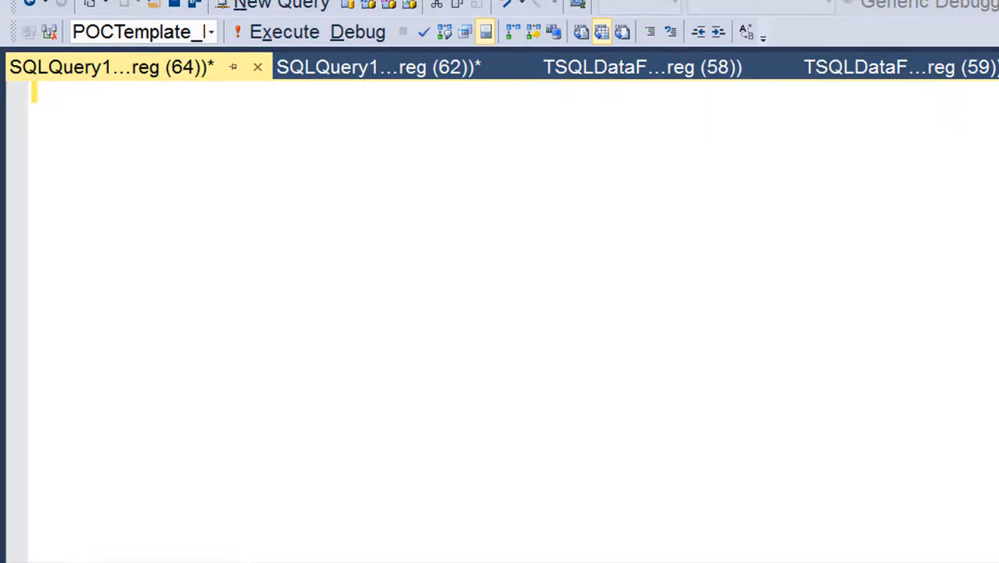
scroll(173, 299, "up", 5)
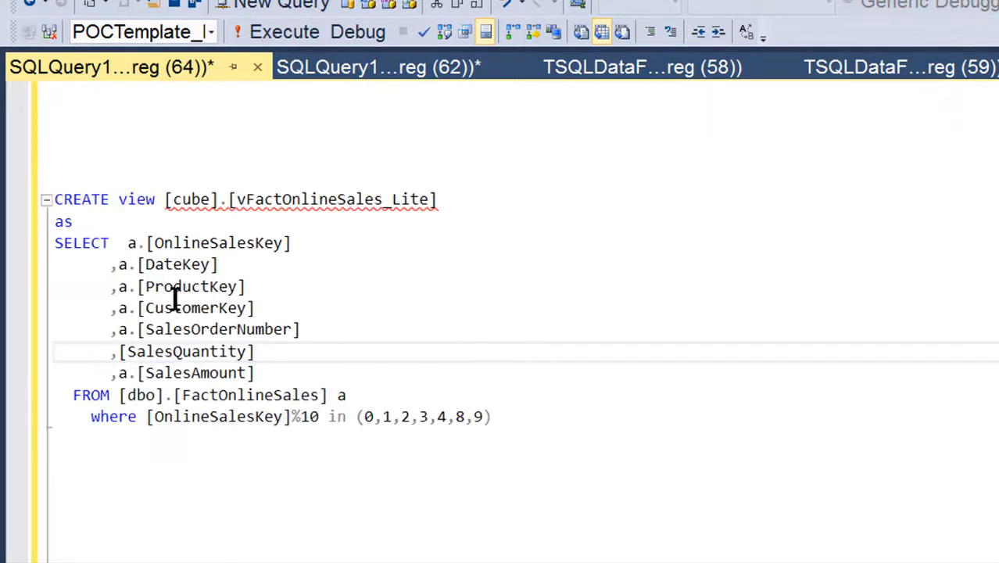
left_click(325, 294)
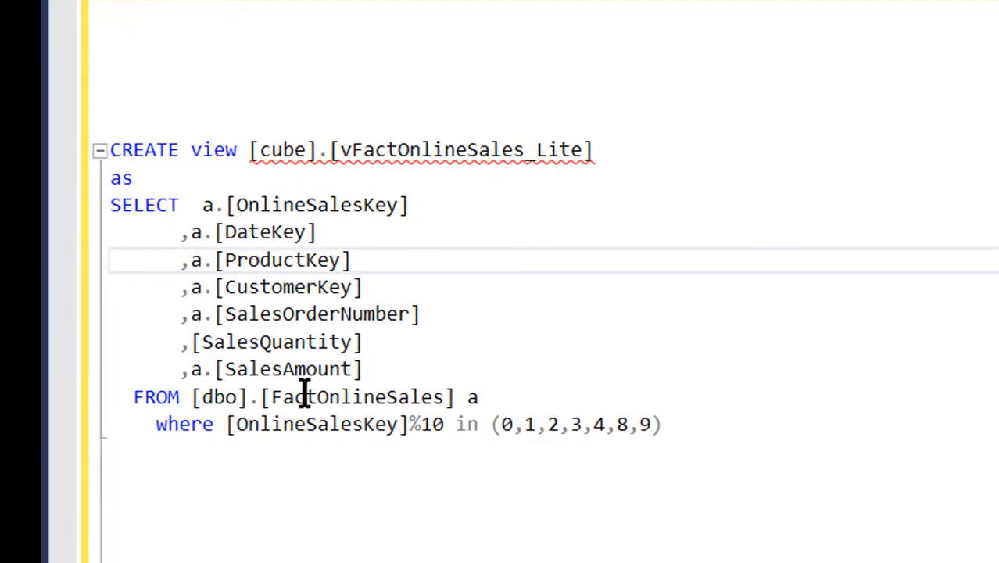
mouse_move(384, 397)
Switch to Visual Studio, open the factOnlineSales_AnalyzeBy diagram and select the vDimSalesOrderNumber_AnalyzeBy table
mouse_move(311, 231)
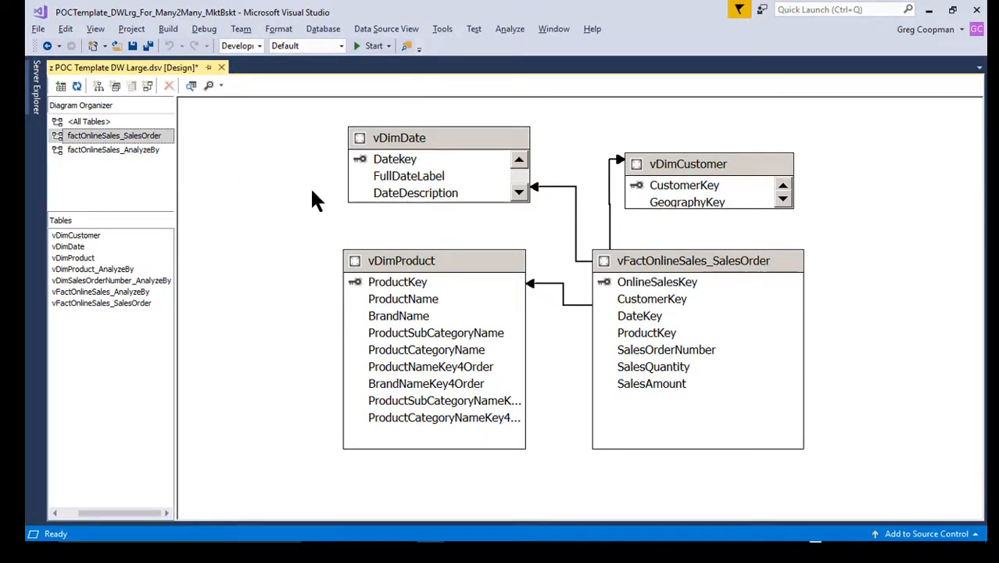
left_click(116, 150)
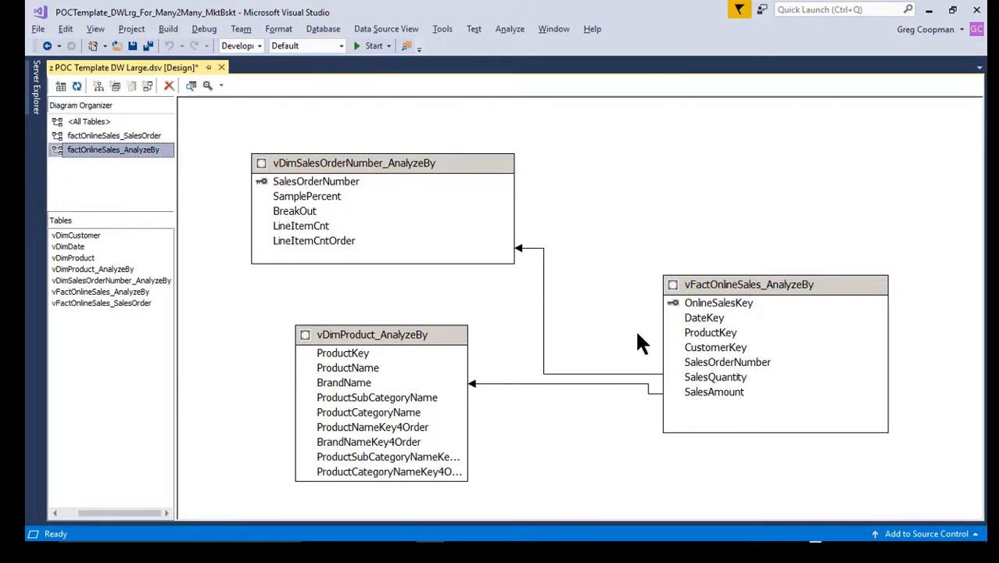
key("alt+Tab")
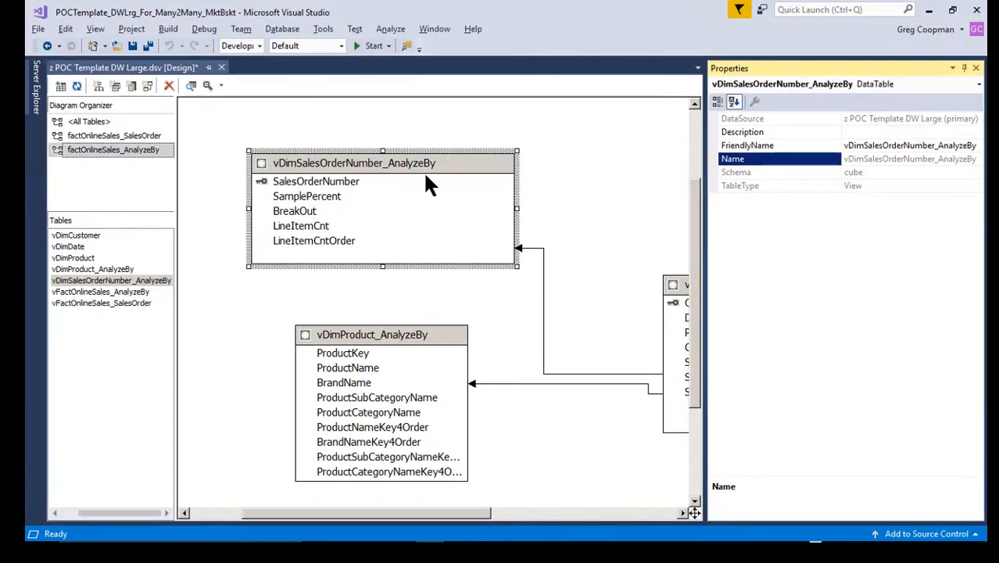
Go through the vDimSalesOrderNumber_AnalyzeBy columns one by one, from SalesOrderNumber to LineItemCntOrder
left_click(311, 183)
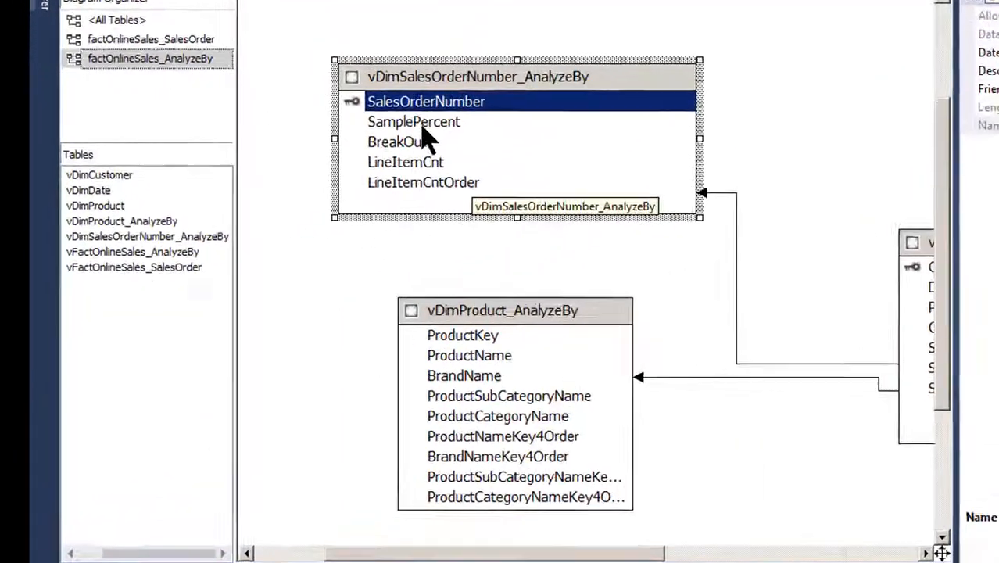
left_click(423, 125)
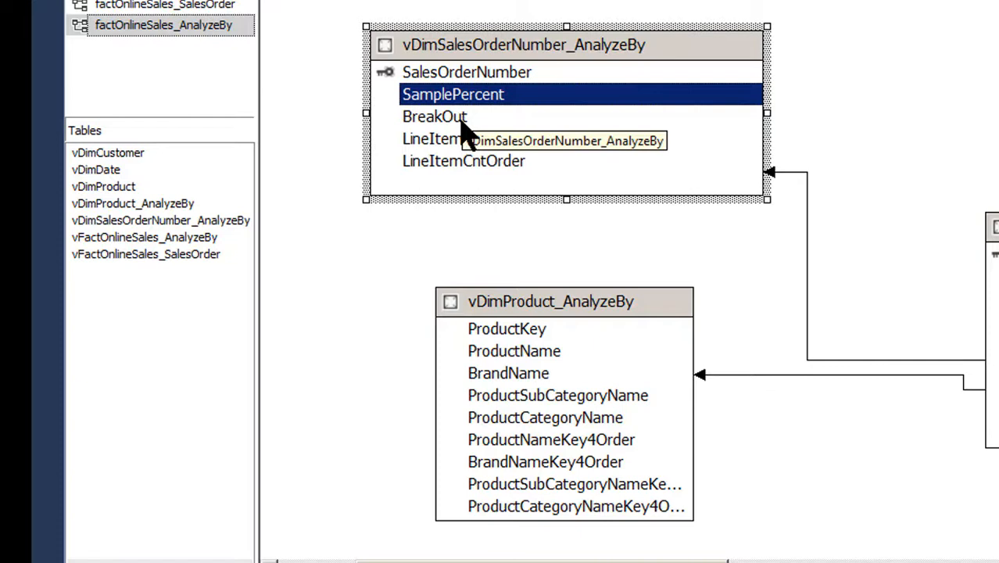
left_click(461, 125)
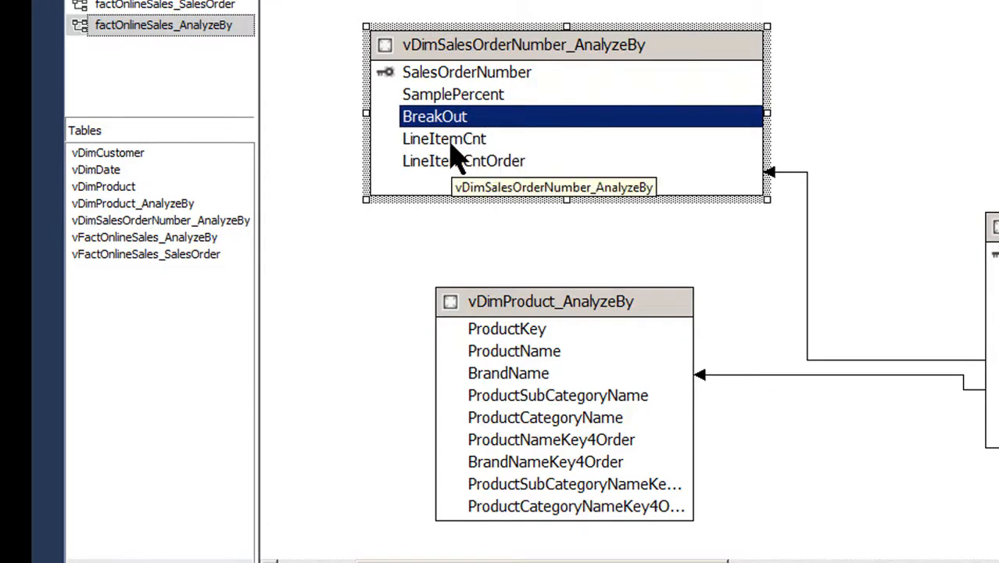
left_click(450, 141)
left_click(457, 161)
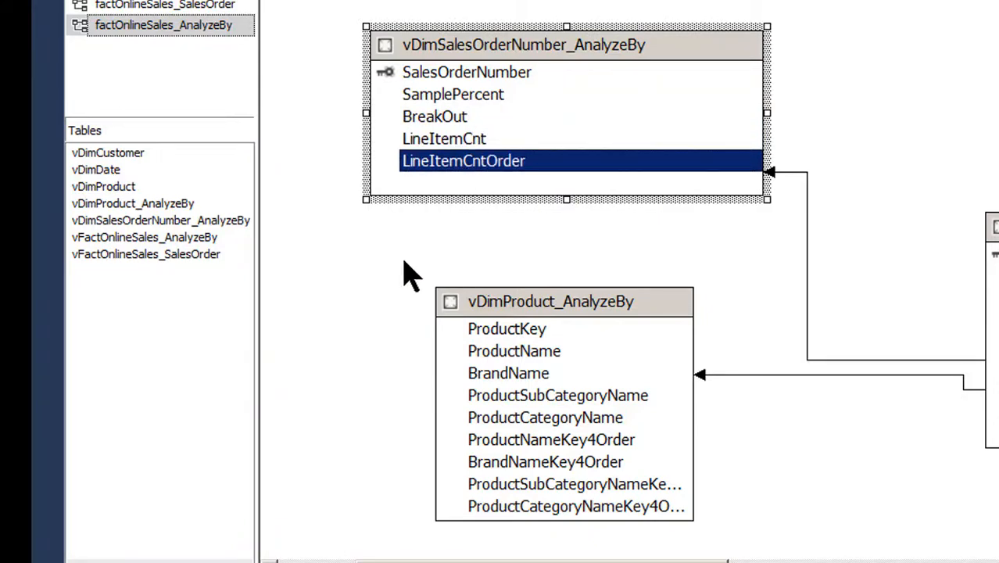
Switch to SQL Server Management Studio and insert a blank line before the with clause of the cube.vDimSalesOrderNumber_AnalyzeBy view script
key("alt+Tab")
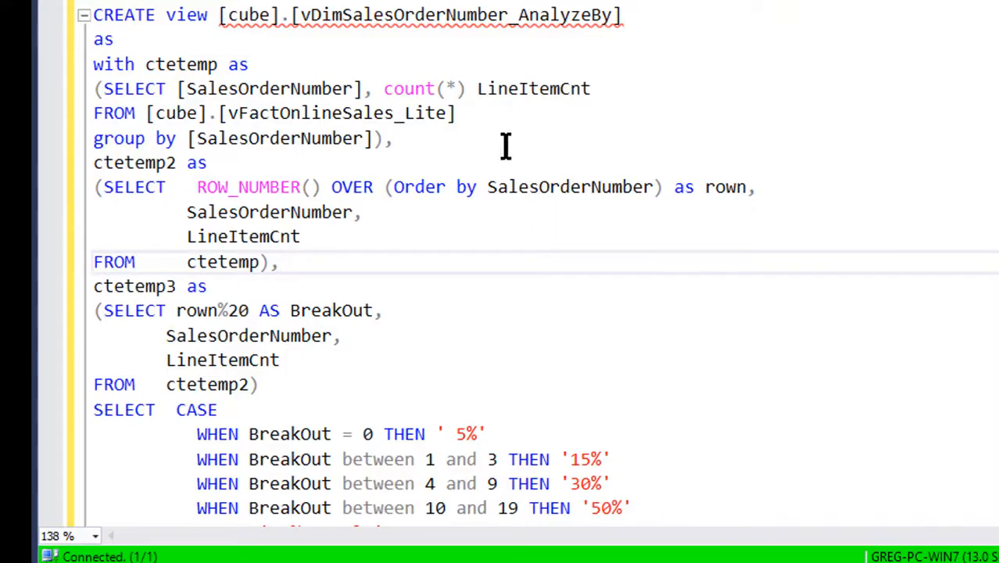
left_click(495, 134)
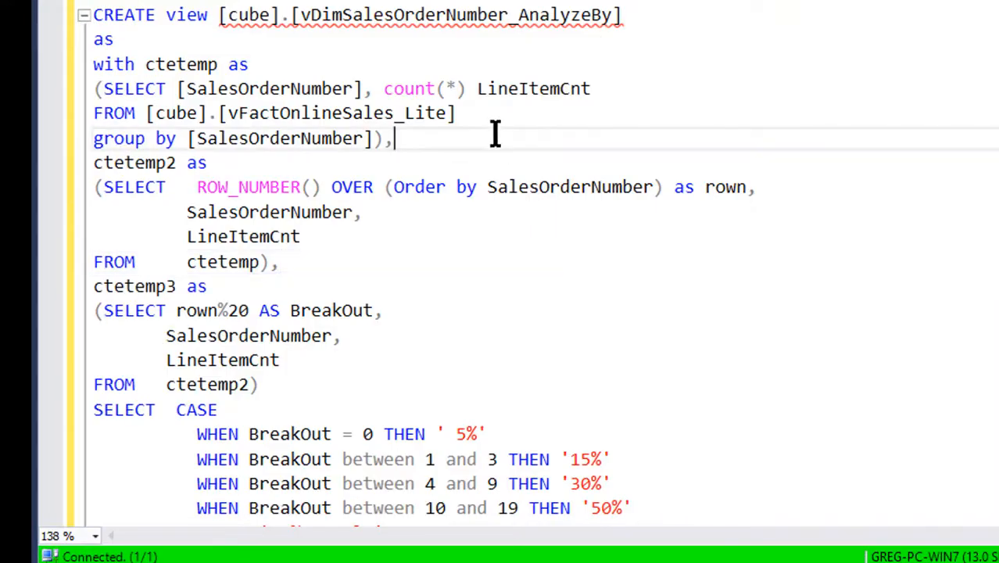
left_click(129, 37)
key("Return")
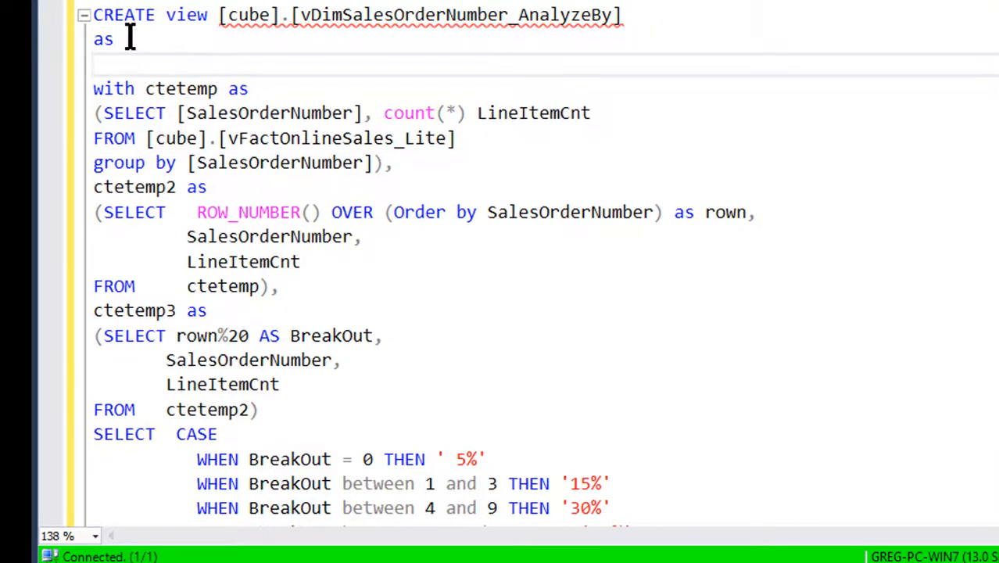
Skim the vDimSalesOrderNumber_AnalyzeBy script down to its LineItemCnt case expression and return to its with clause
key("Down")
key("Down")
key("Down")
key("Down")
key("Down")
key("Down")
key("Down")
key("Down")
key("Down")
key("Down")
key("Down")
key("Down")
key("Down")
key("Down")
key("Down")
key("Down")
key("Down")
key("Down")
key("Down")
key("Down")
key("Down")
key("Down")
key("Down")
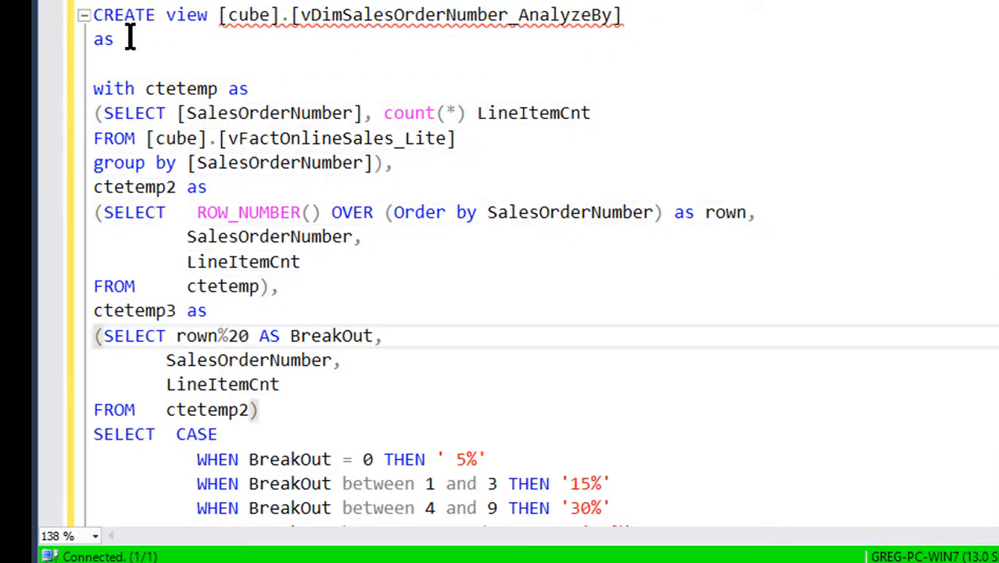
key("Down")
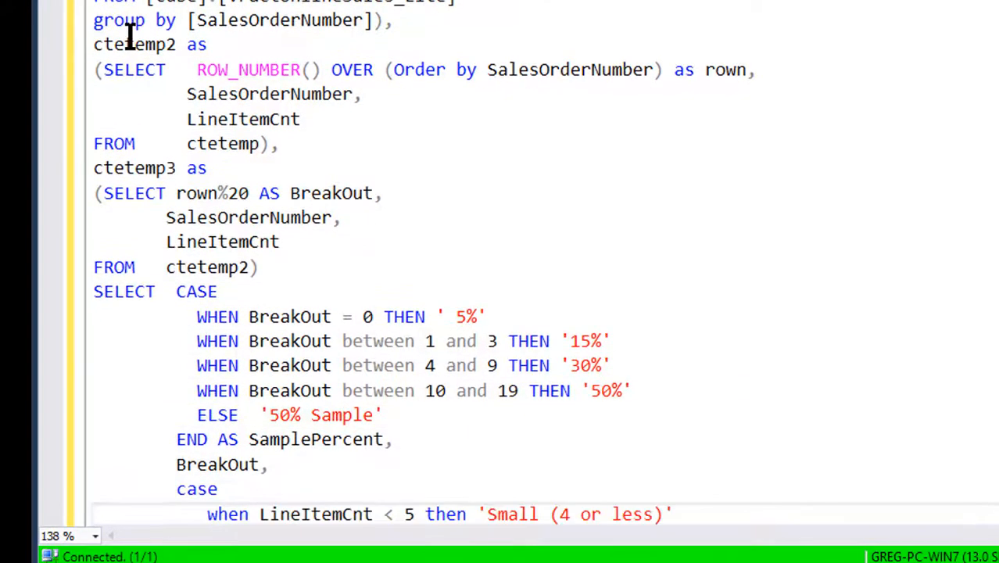
key("Up")
key("Up")
key("Up")
key("Up")
key("Up")
key("Up")
key("Up")
key("Up")
key("Up")
key("Up")
key("Up")
key("Up")
key("Up")
key("Up")
key("Up")
key("Up")
key("Up")
key("Up")
key("Up")
key("Up")
key("Up")
key("Up")
key("Up")
key("Up")
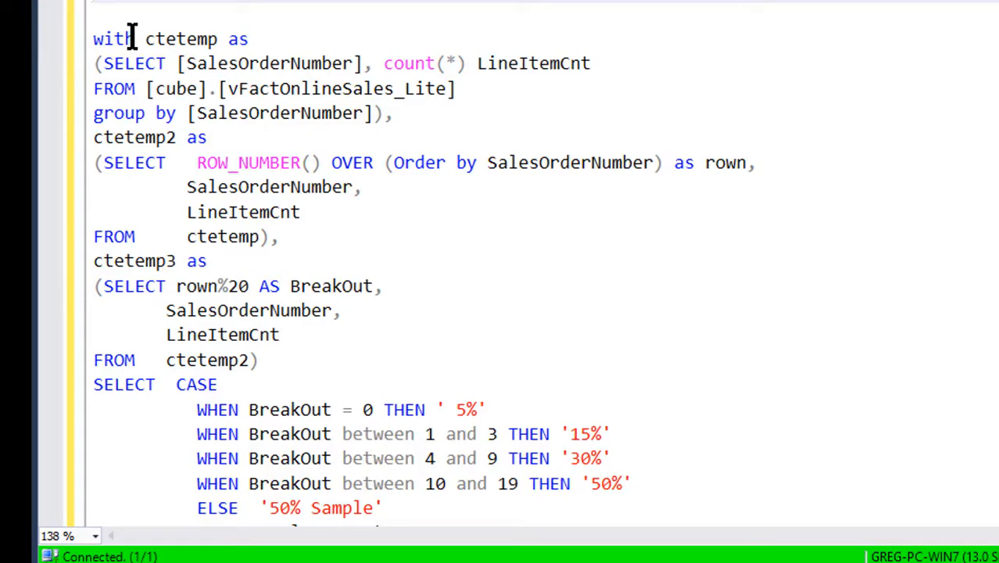
Reduce the script zoom to 114 % and look over the final SELECT down to FROM ctetemp3
left_click(664, 255)
scroll(665, 255, "down", 2)
scroll(665, 255, "down", 2)
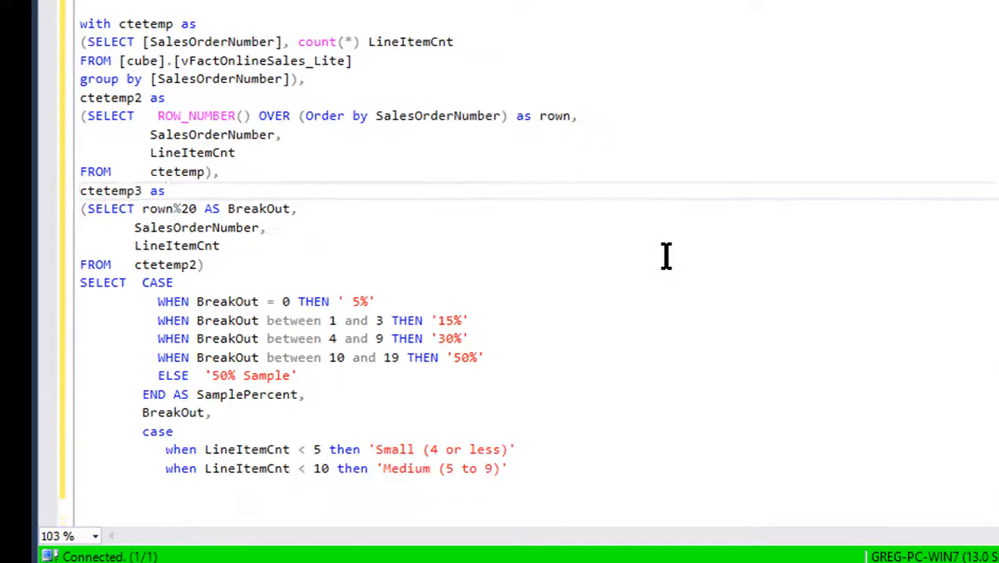
scroll(666, 255, "up", 2)
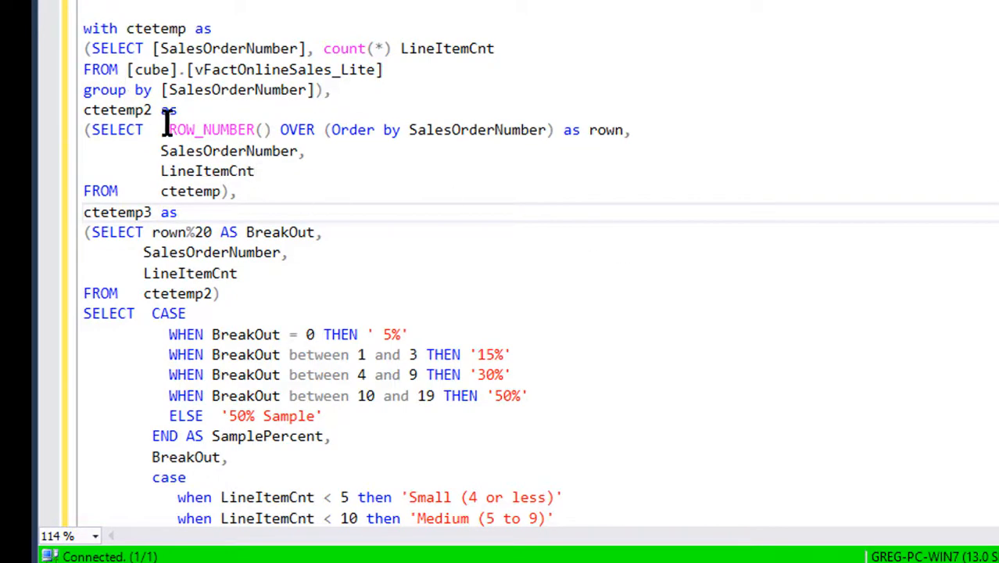
left_click(581, 299)
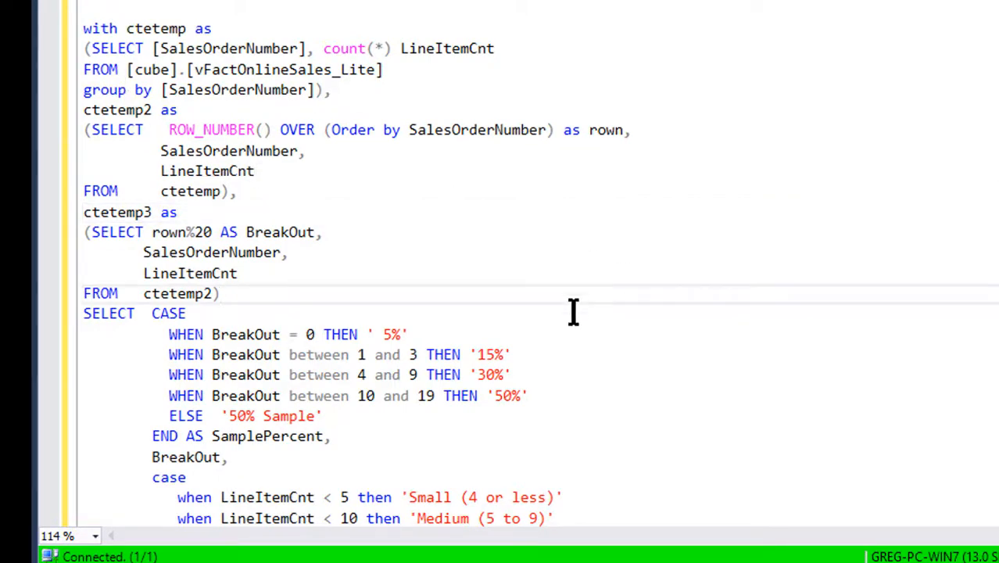
scroll(558, 357, "down", 4)
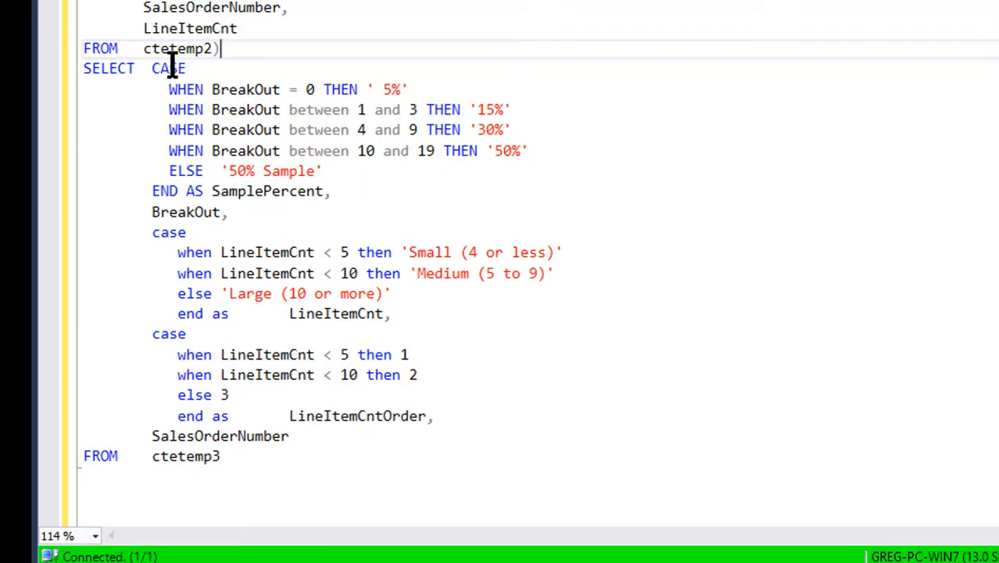
scroll(369, 149, "up", 4)
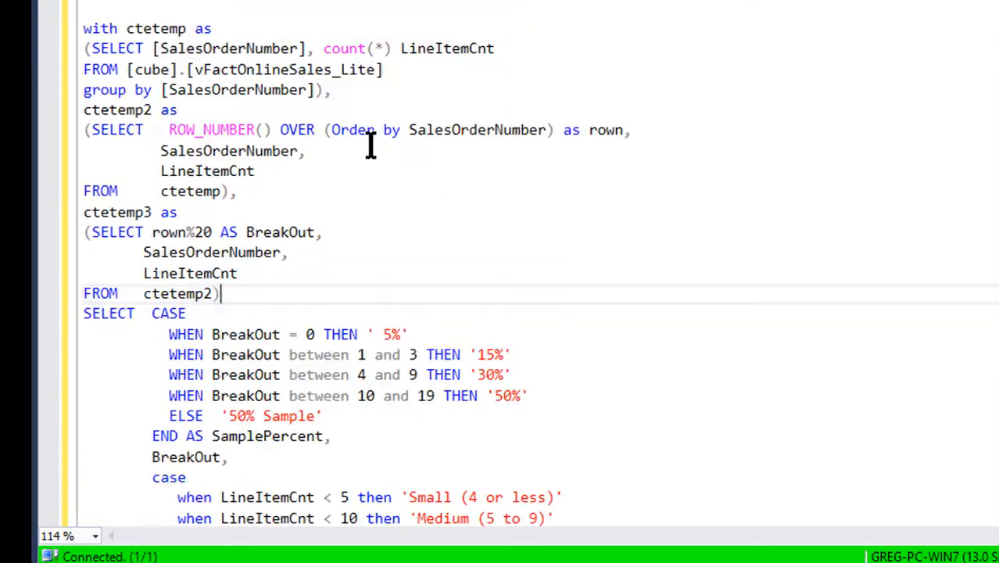
Highlight the ctetemp common table expression and after it ctetemp2 to review the line item count and row numbering
left_click_drag(331, 90, 66, 16)
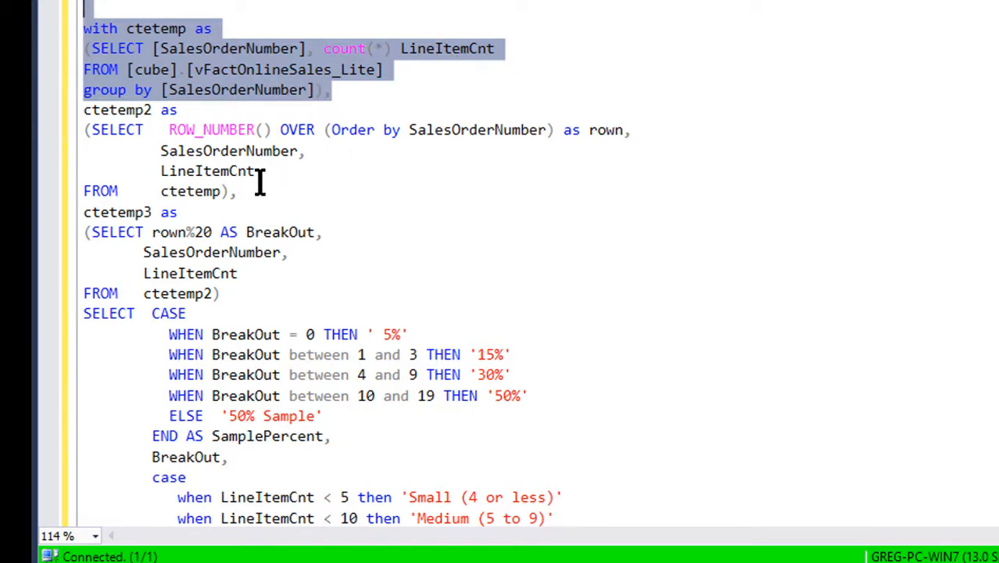
left_click_drag(237, 192, 37, 114)
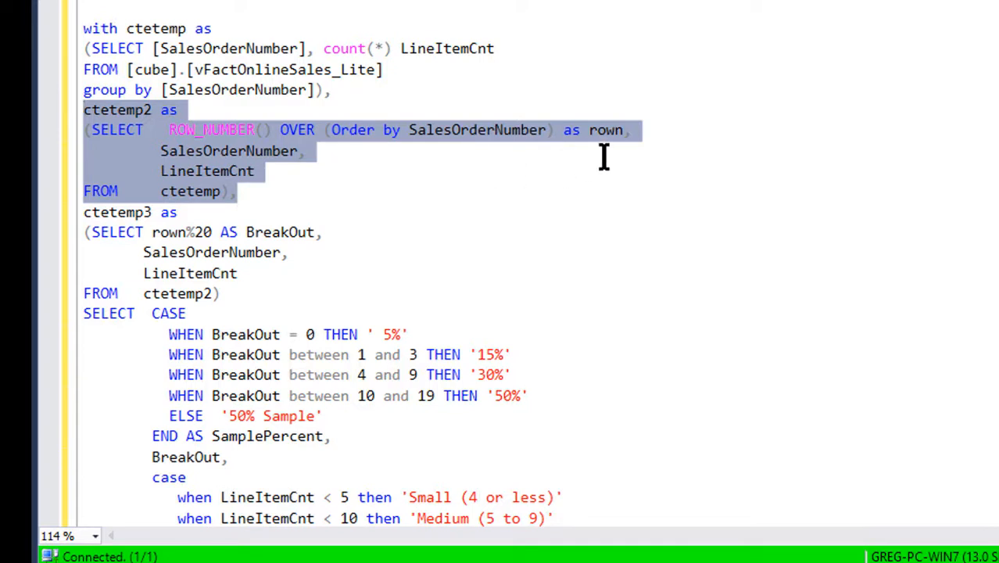
left_click(283, 197)
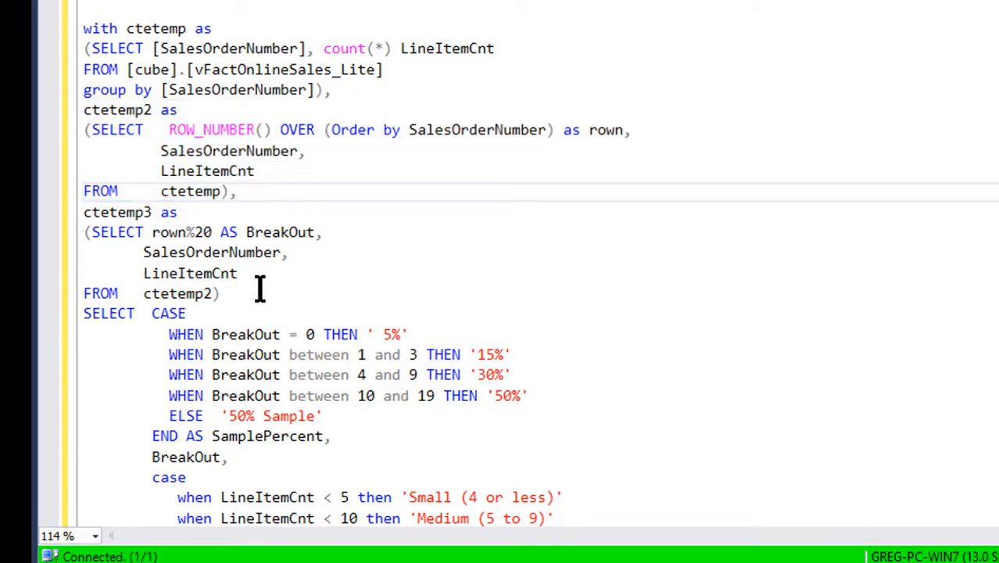
Highlight the ctetemp3 common table expression and the BreakOut alias of its rown%20 column
left_click_drag(250, 287, 83, 212)
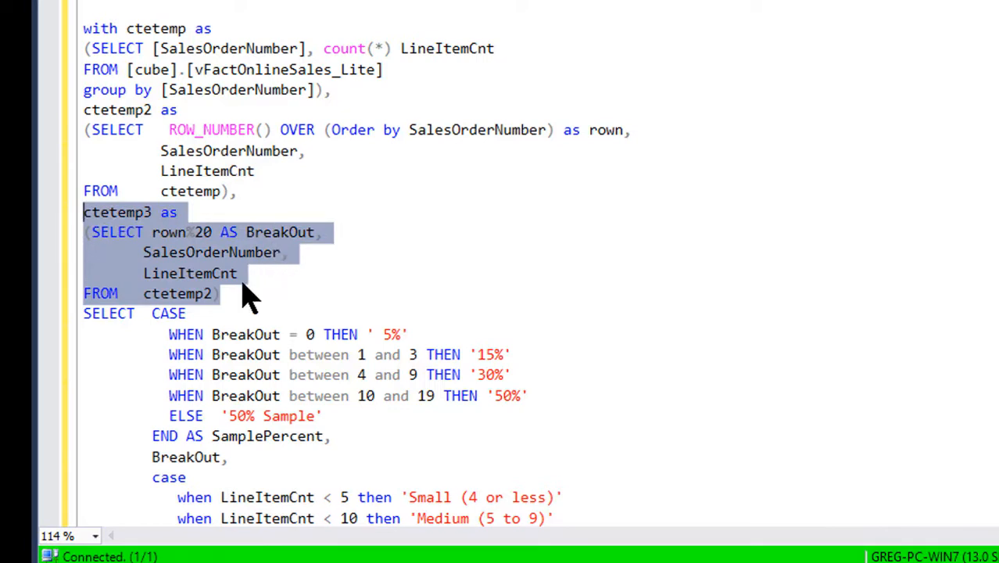
left_click(188, 253)
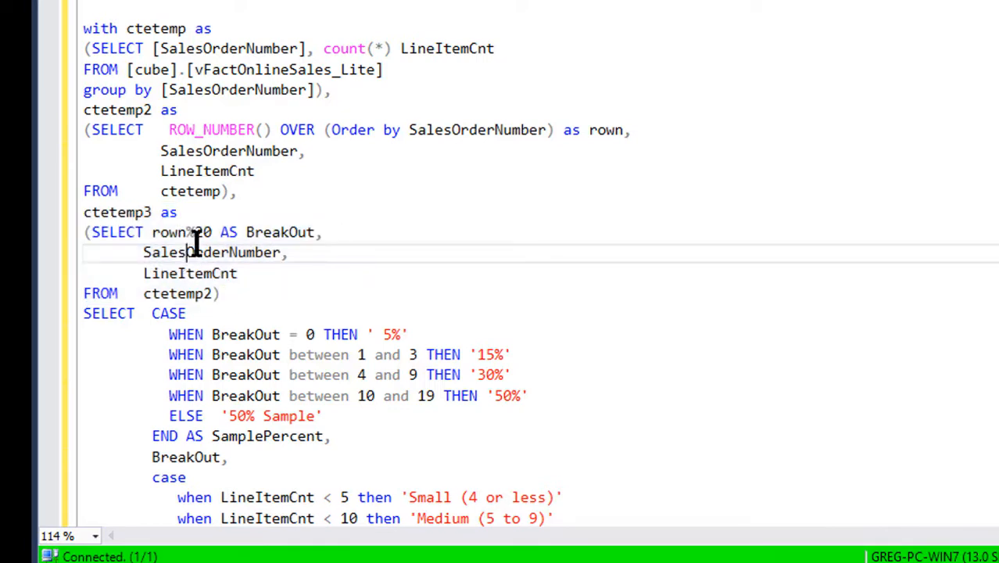
double_click(291, 235)
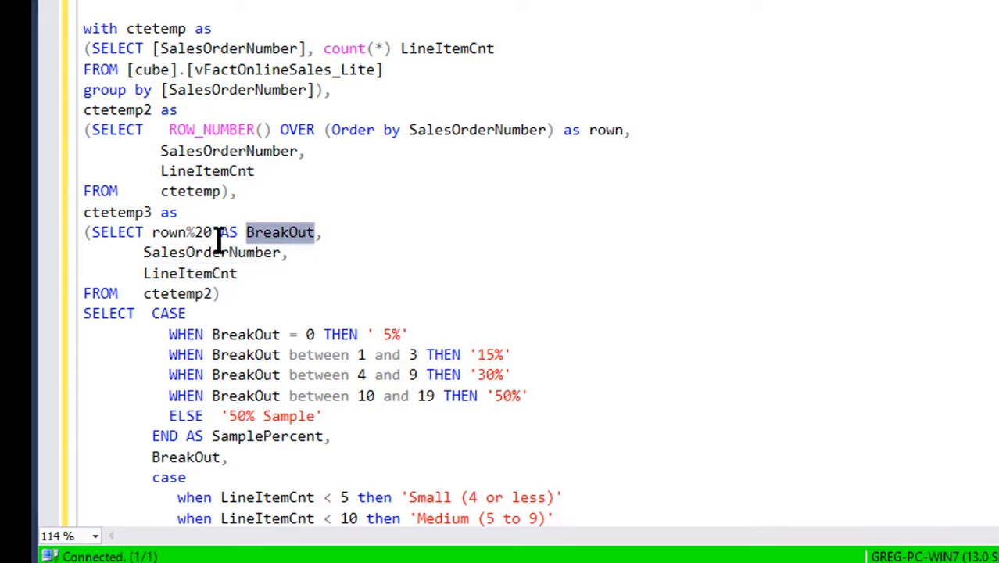
Review the SamplePercent CASE expression and continue to the LineItemCnt and LineItemCntOrder case expressions
left_click(365, 294)
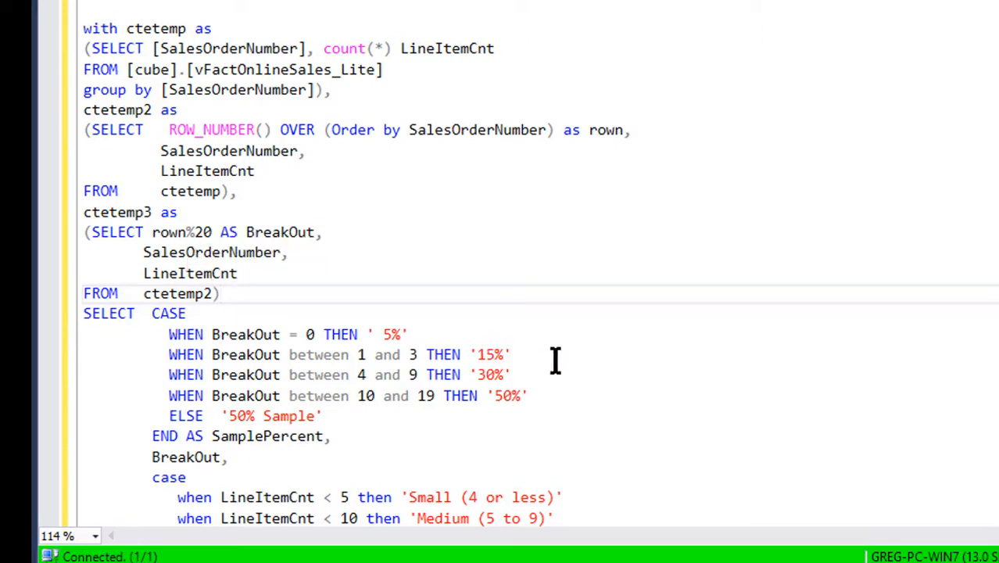
left_click(610, 417)
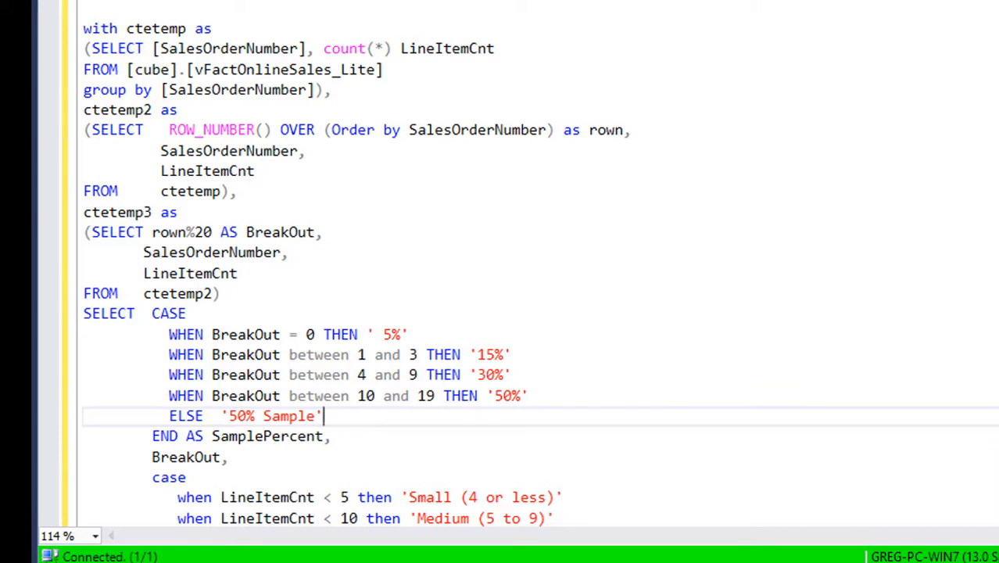
scroll(500, 282, "down", 4)
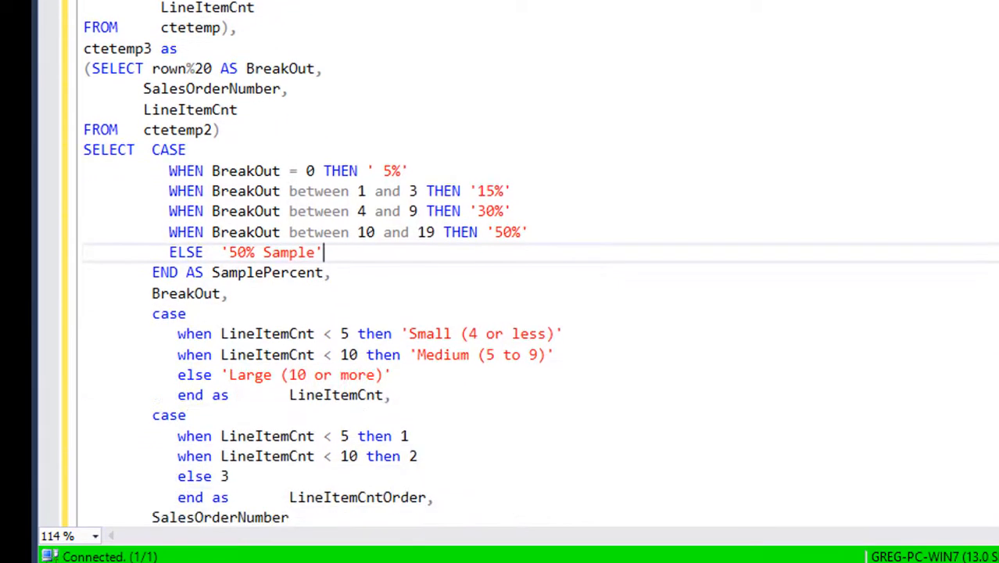
Review the vDimSalesOrderNumber_AnalyzeBy view script once more, from its CREATE statement through the CASE expressions to FROM ctetemp3
scroll(500, 258, "down", 1)
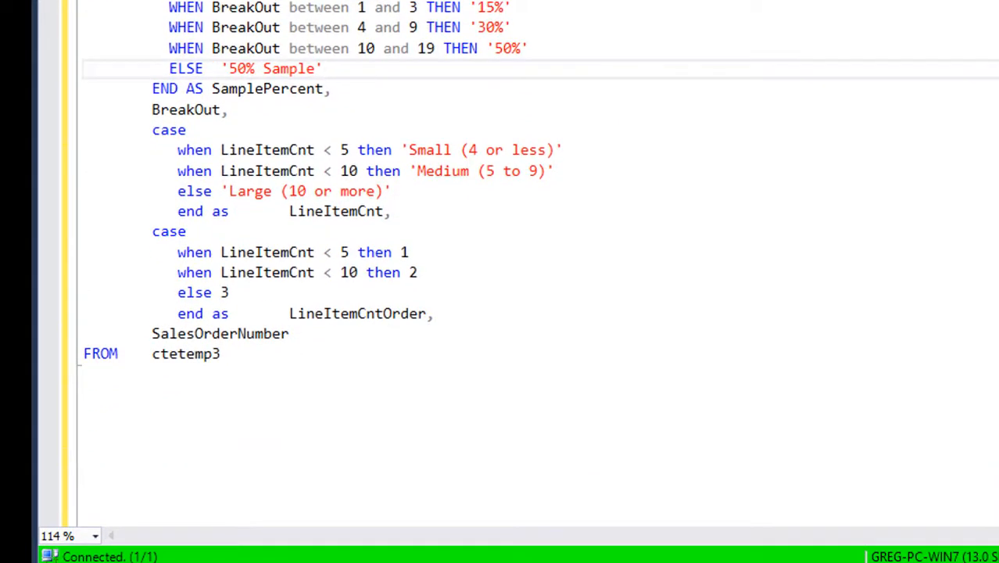
scroll(501, 258, "up", 3)
scroll(501, 266, "up", 2)
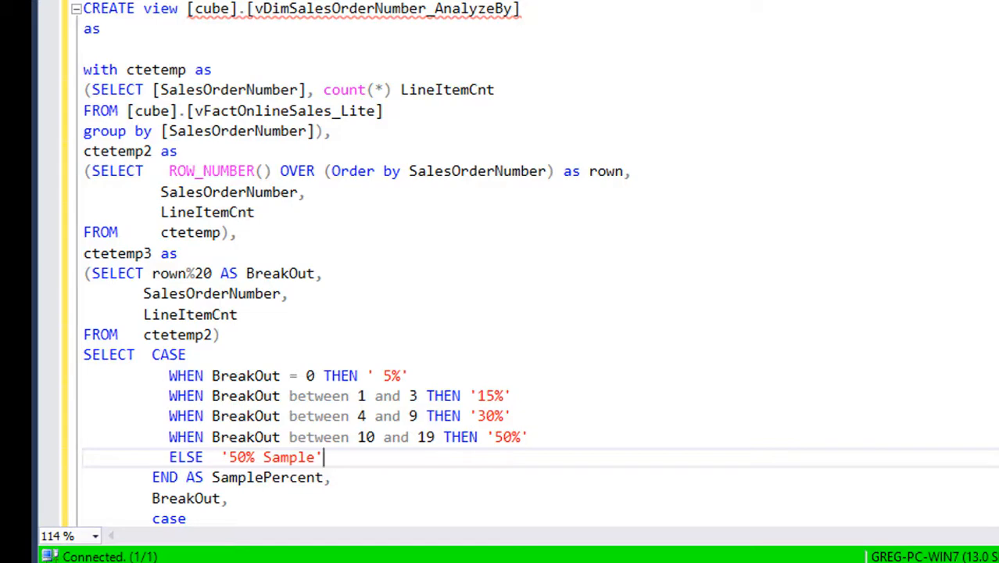
scroll(501, 273, "down", 5)
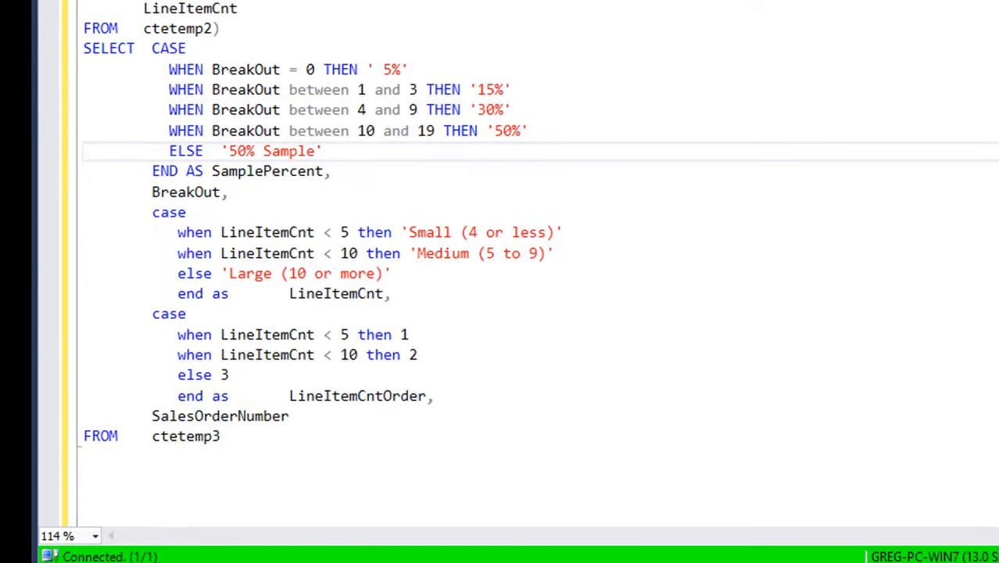
scroll(754, 233, "up", 5)
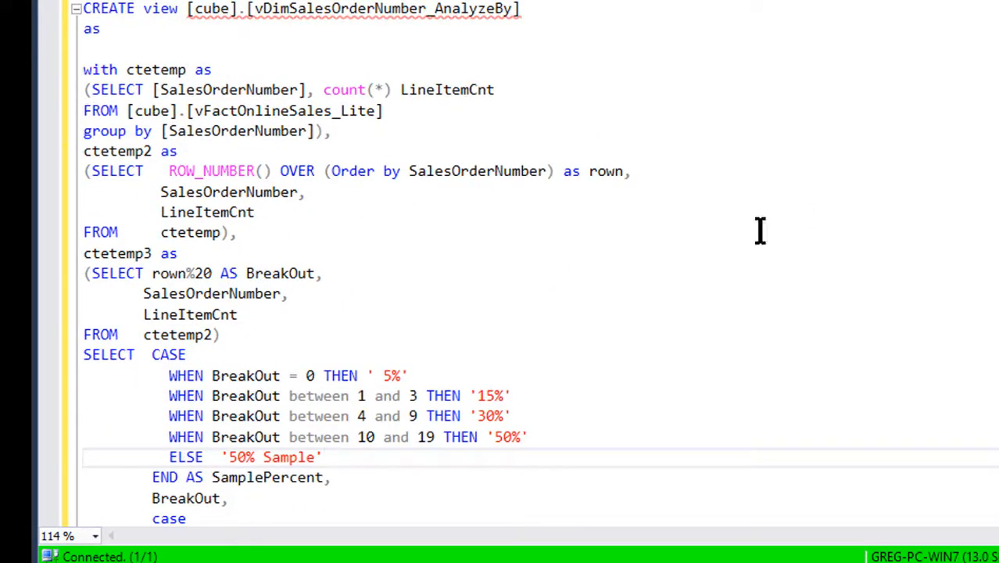
Highlight the ctetemp common table expression in the vDimProduct_Lite_AnalyzeBy view and compare that view with the vDimProduct_Lite script
scroll(995, 169, "down", 15)
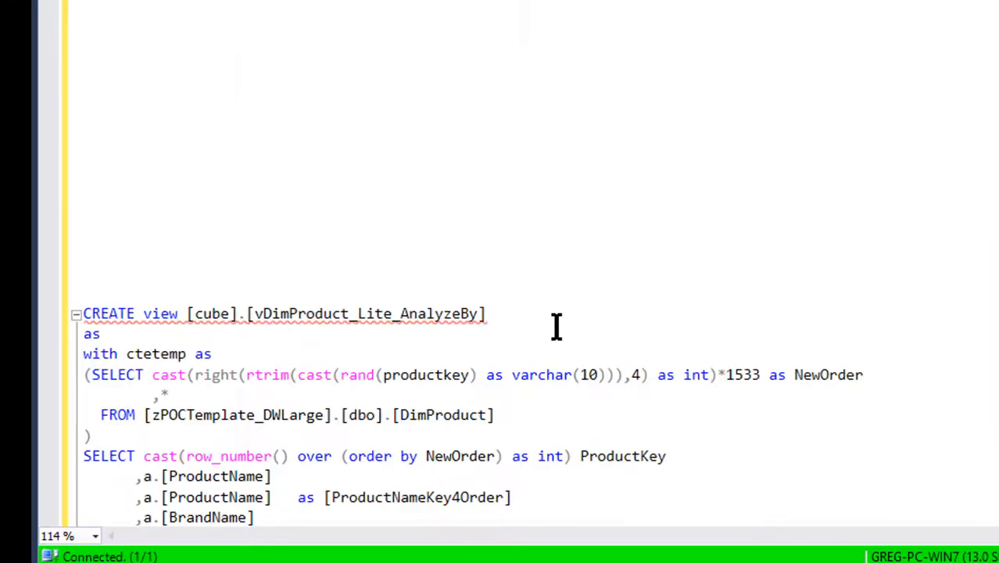
scroll(556, 326, "down", 4)
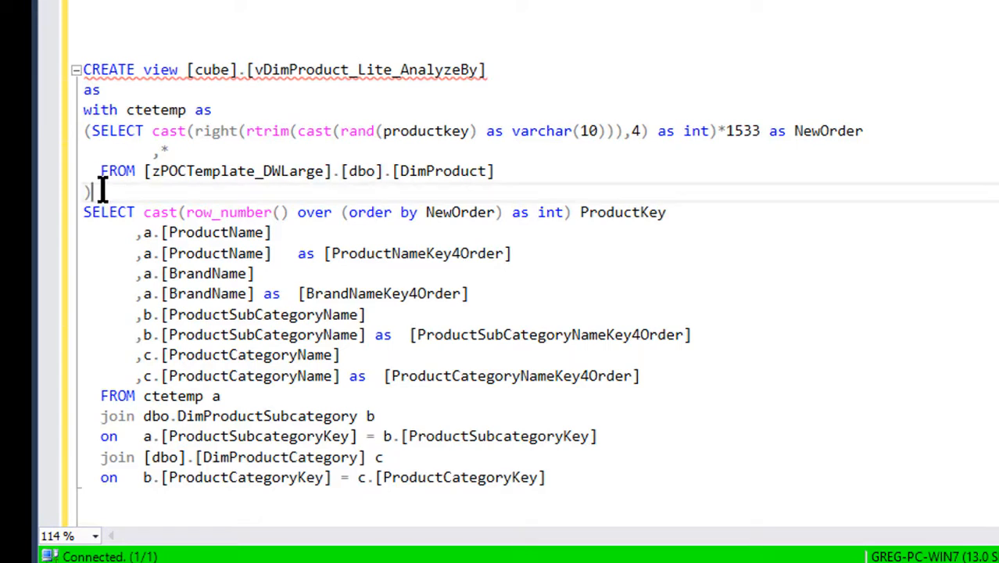
left_click_drag(100, 191, 52, 106)
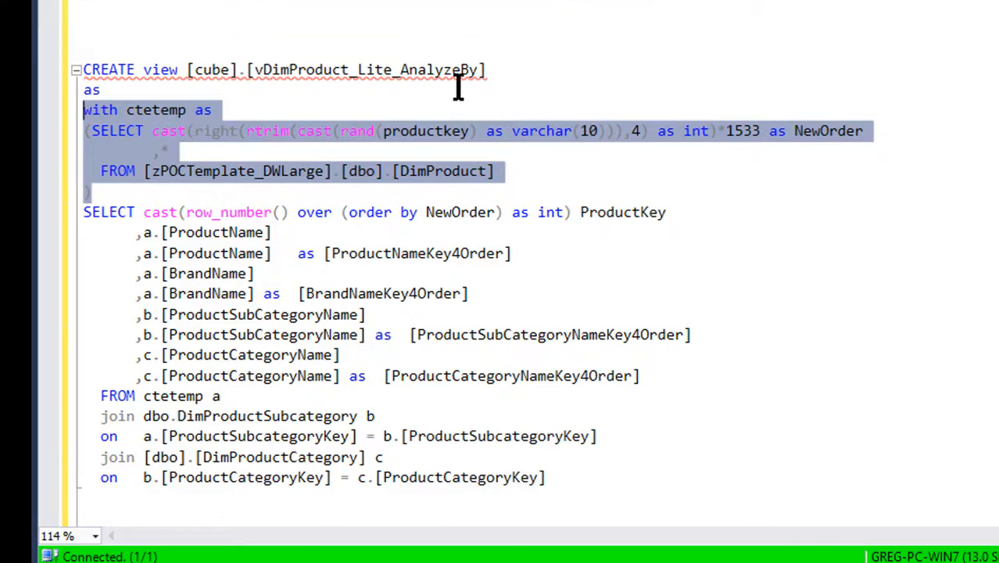
left_click(249, 5)
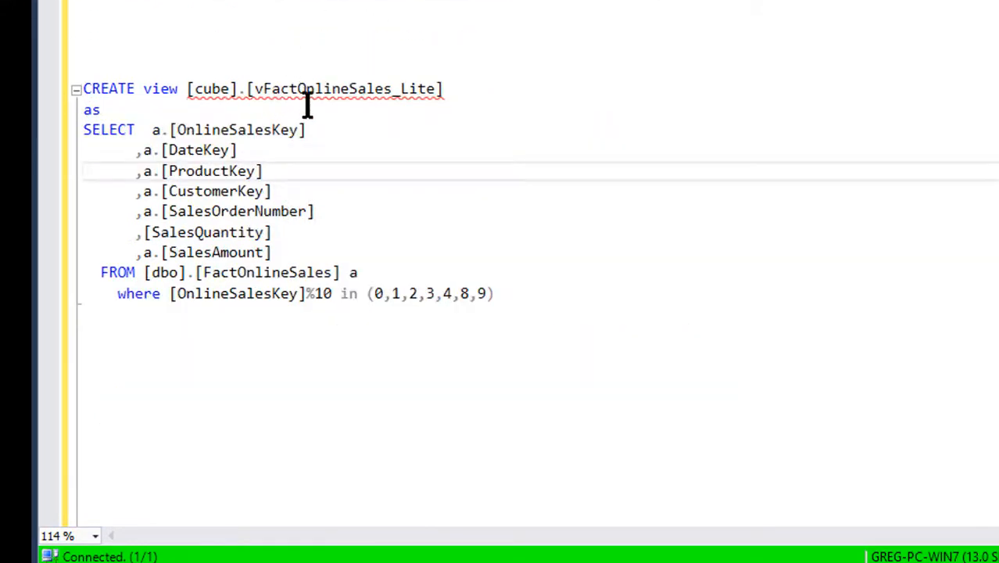
scroll(310, 116, "up", 20)
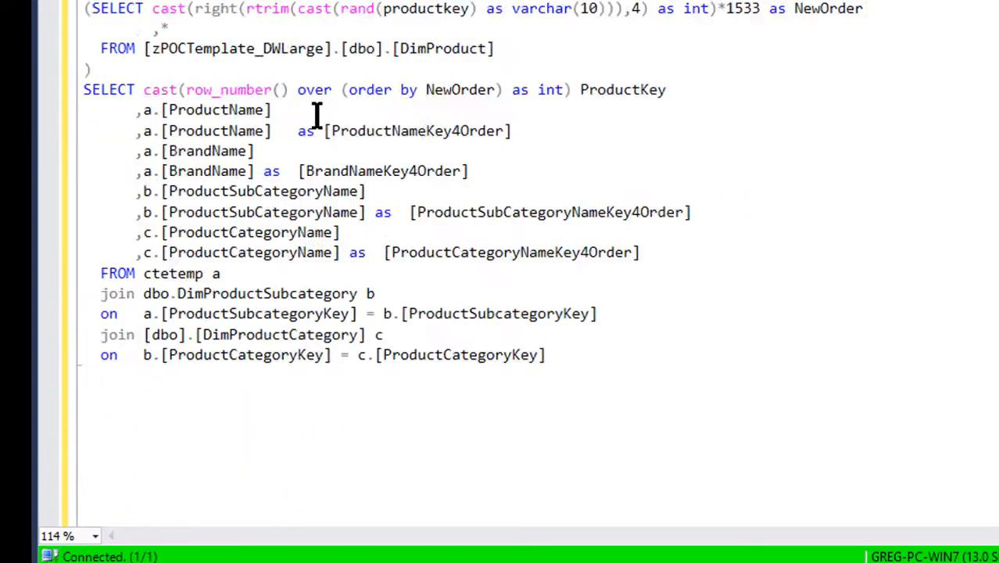
scroll(317, 116, "up", 4)
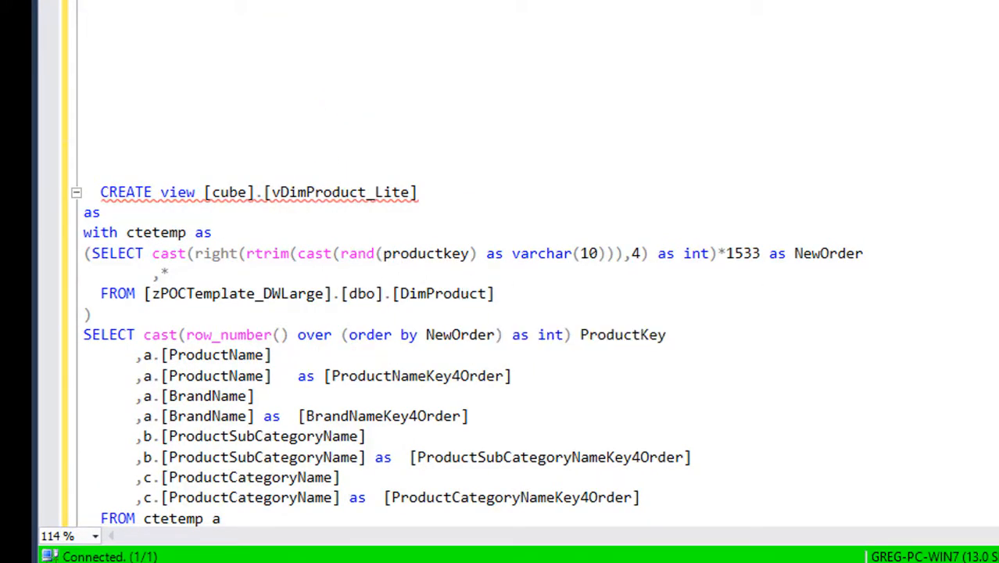
scroll(911, 183, "down", 3)
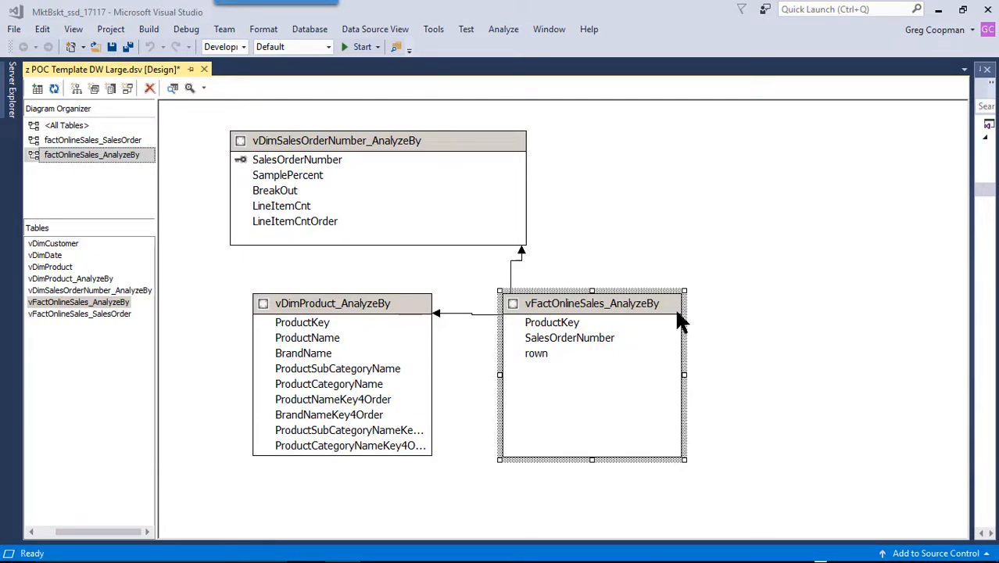
In the Visual Studio data source view, trace ProductKey and SalesOrderNumber from vFactOnlineSales_AnalyzeBy to the product and sales order number dimension tables
left_click(554, 324)
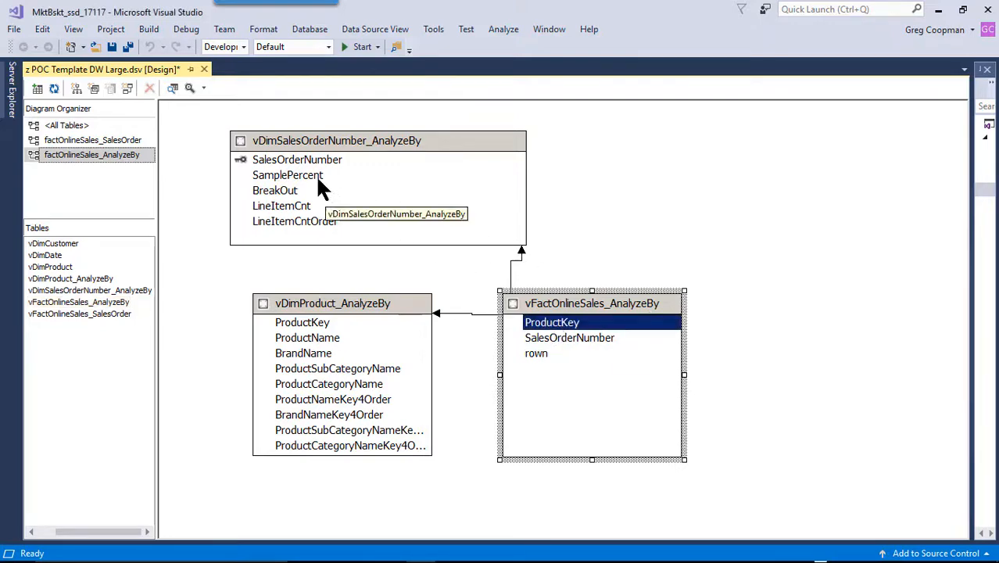
left_click(316, 327)
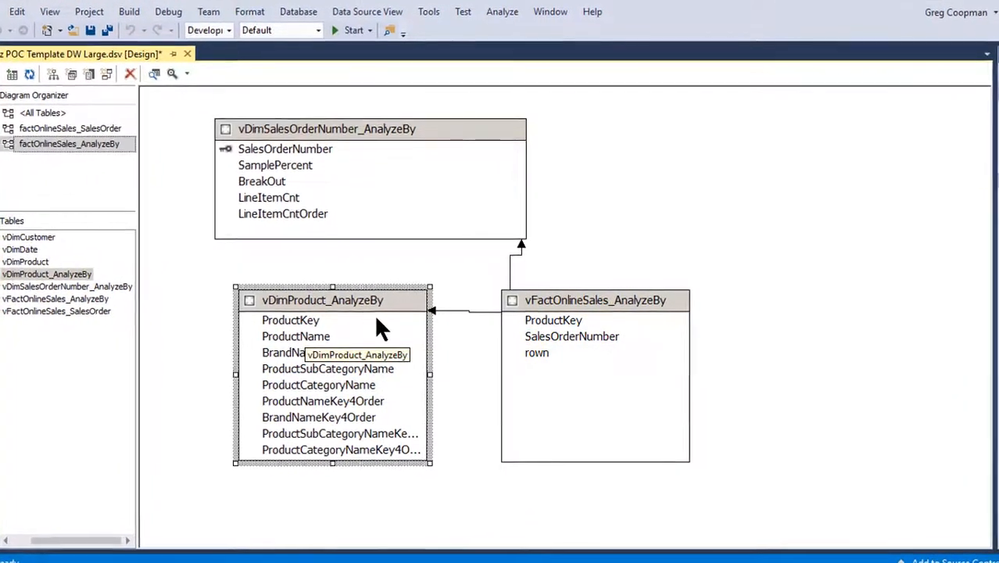
left_click(542, 337)
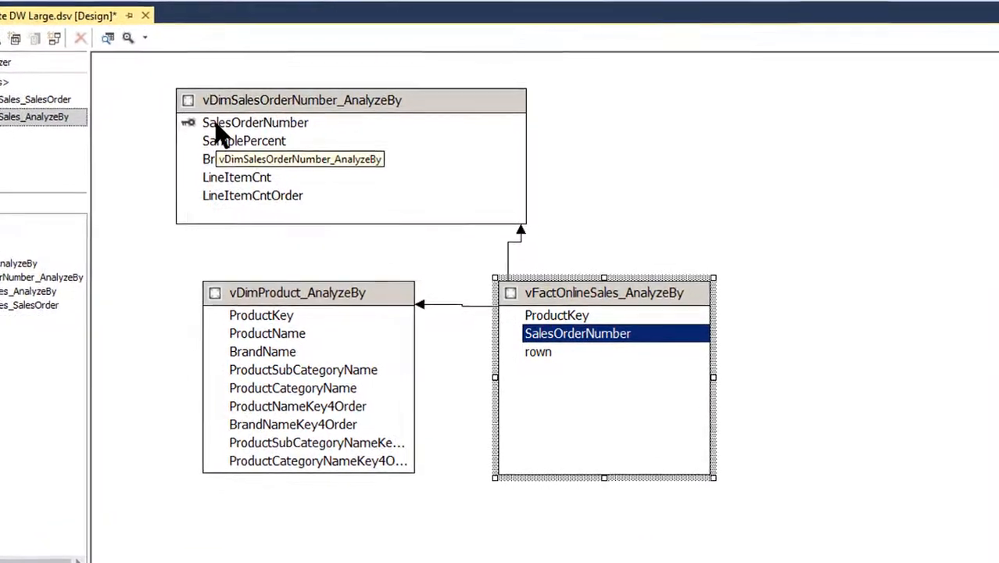
left_click(233, 140)
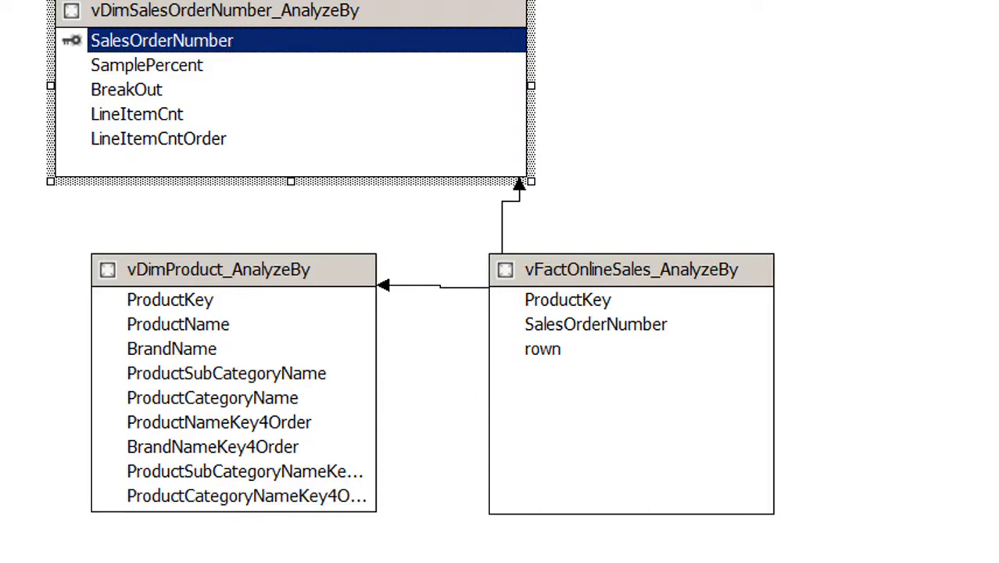
Switch to the SQL script and highlight the vFactOnlineSales_Lite source, DISTINCT keyword and outer SalesOrderNumber column in the vFactOnlineSales_AnalyzeBy2 view
left_click(451, 561)
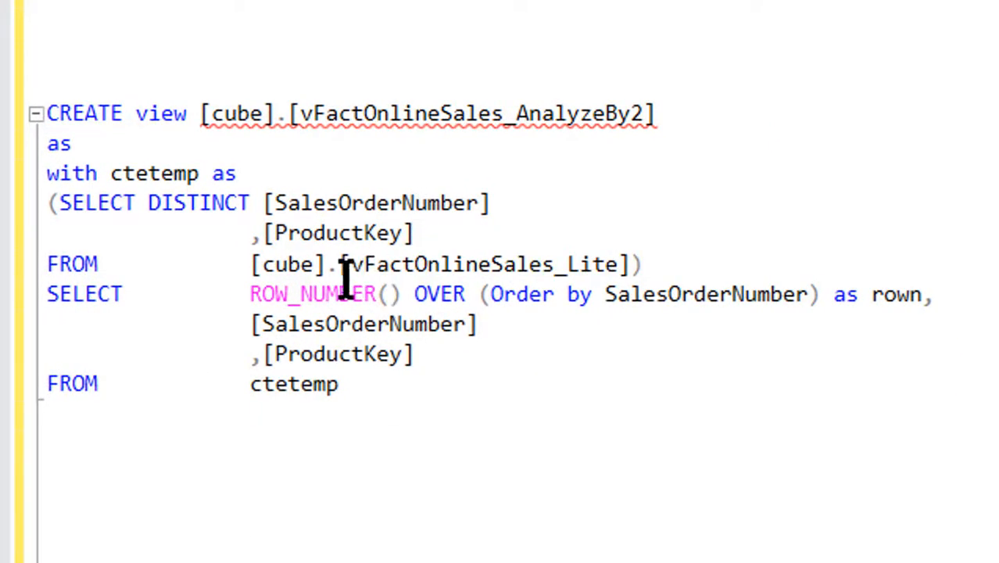
left_click_drag(250, 266, 632, 265)
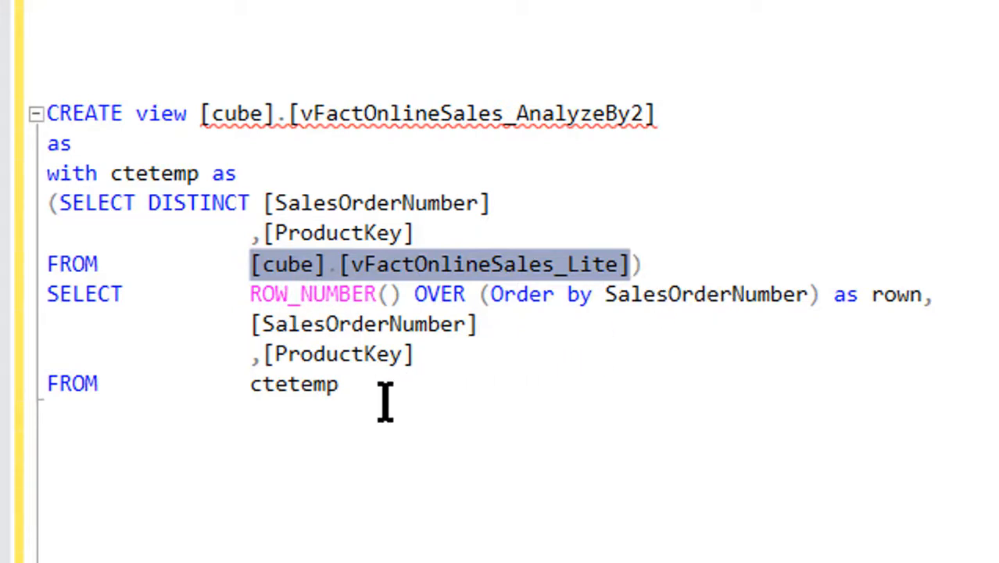
left_click_drag(424, 374, 7, 320)
left_click_drag(149, 202, 256, 202)
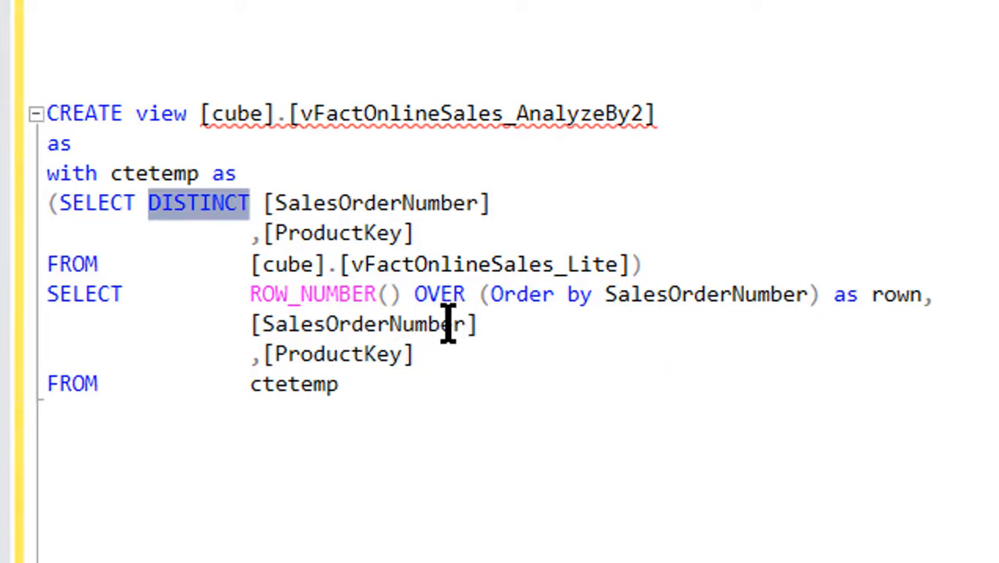
double_click(411, 325)
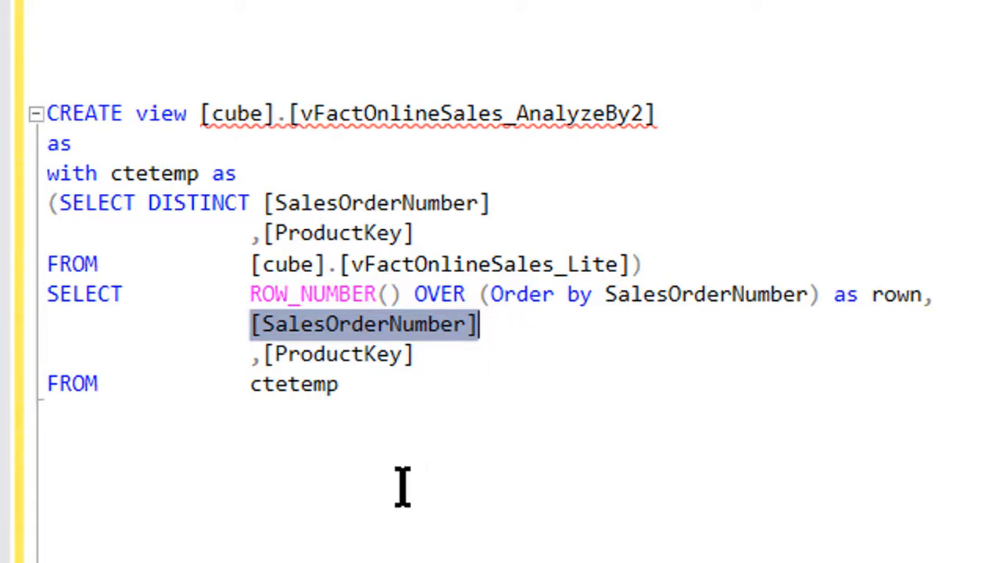
left_click(328, 488)
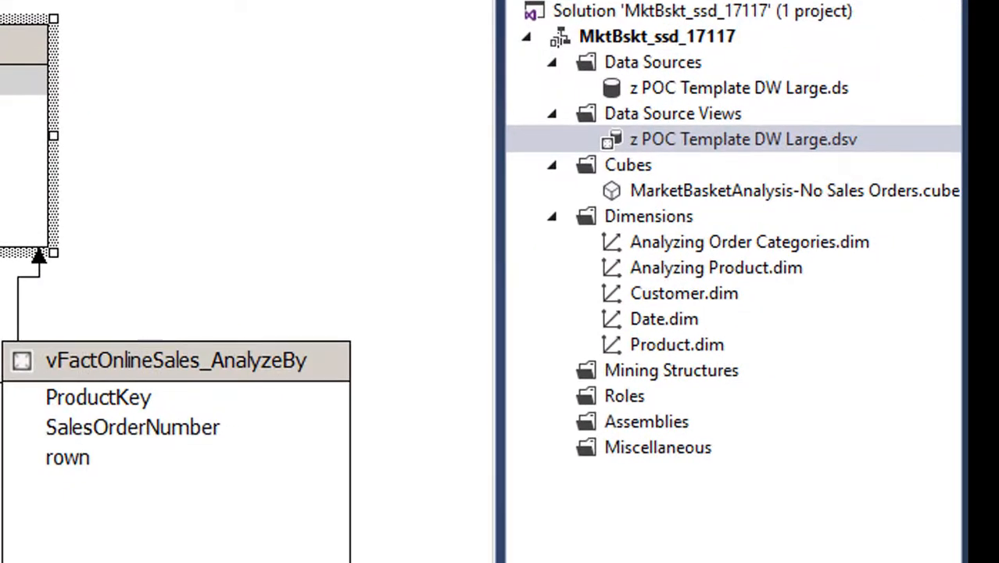
Go through the project's Dimensions folder in Visual Studio, selecting Analyzing Order Categories, Analyzing Product, Customer, Date and Product in turn
left_click(613, 221)
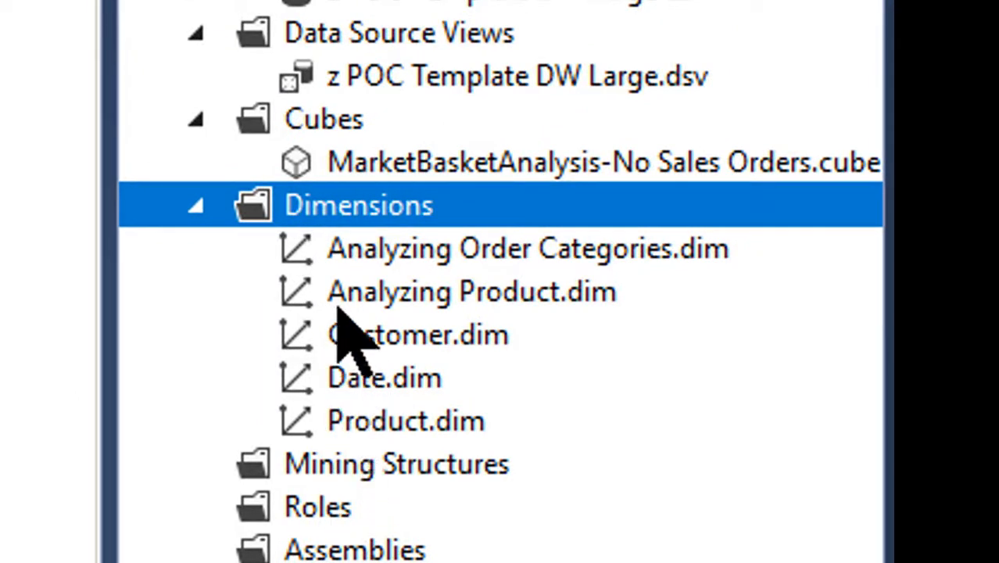
left_click(341, 251)
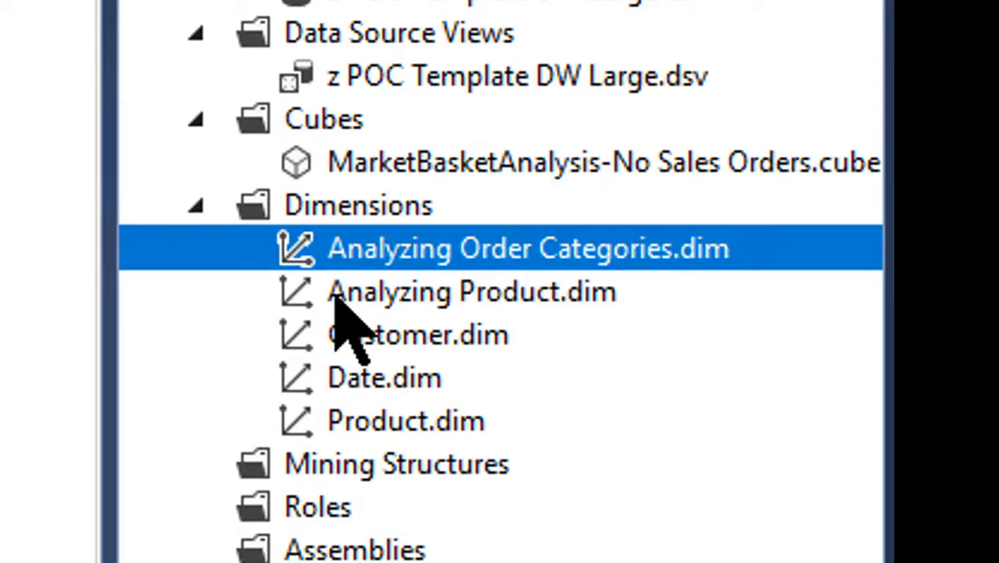
left_click(335, 298)
left_click(342, 350)
left_click(349, 388)
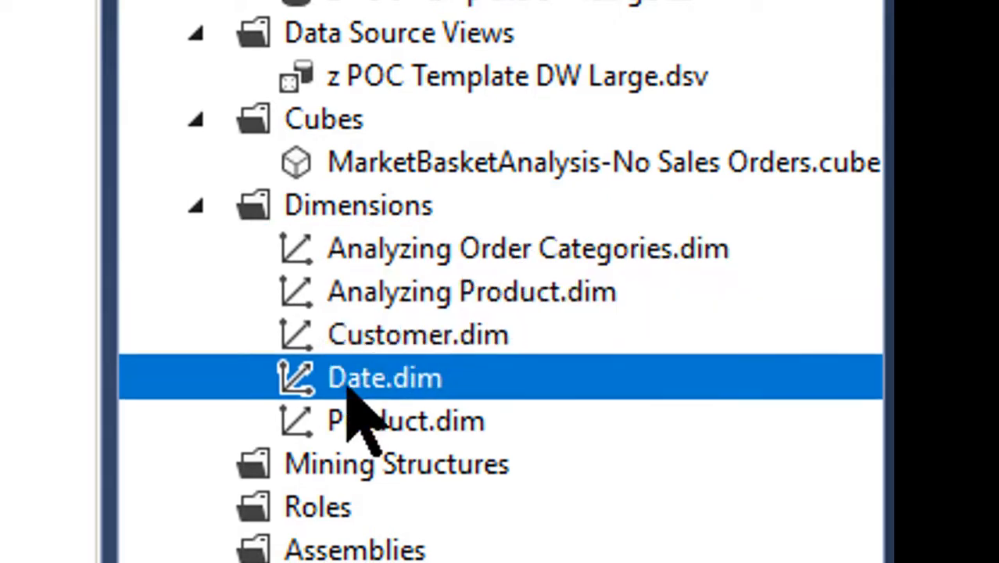
left_click(350, 426)
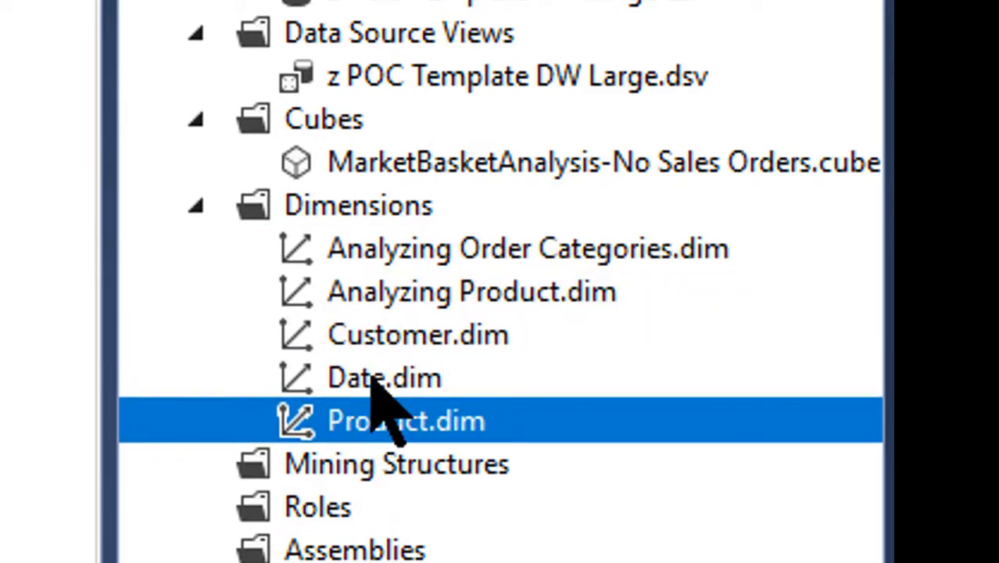
Point out Analyzing Product, Customer, Date and Product again, and contrast the Analyzing Product dimension with the Product dimension
left_click(368, 291)
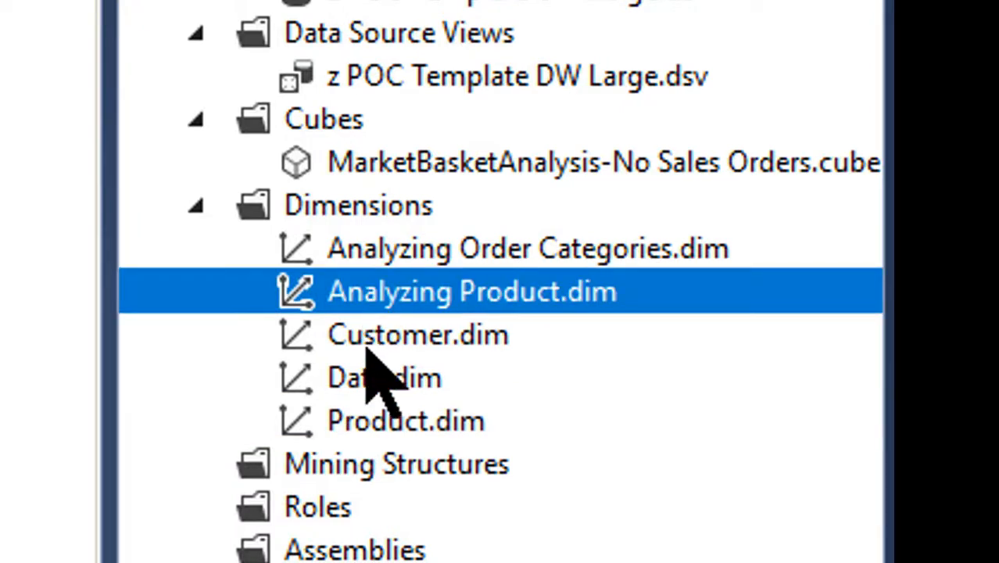
left_click(368, 349)
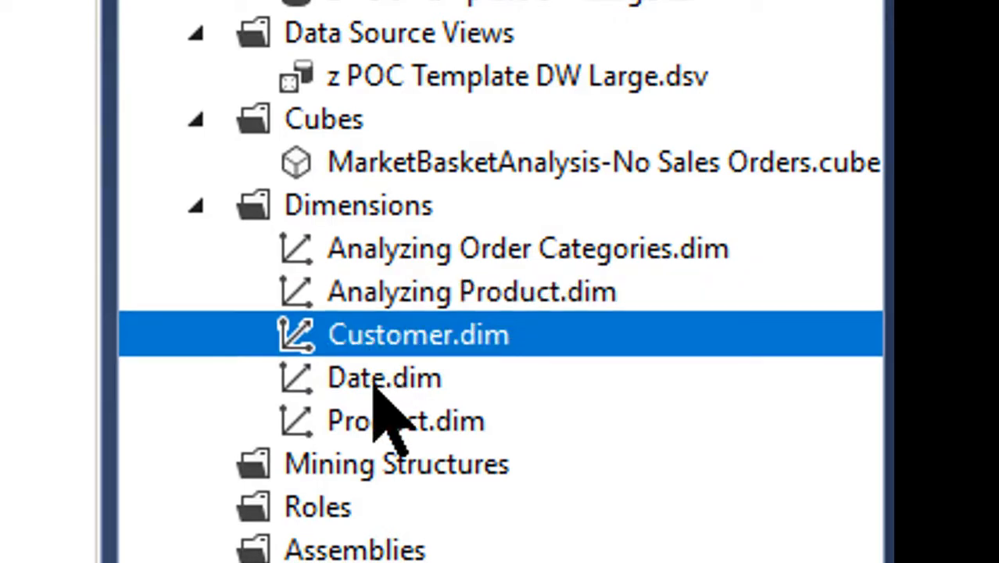
left_click(372, 382)
left_click(383, 438)
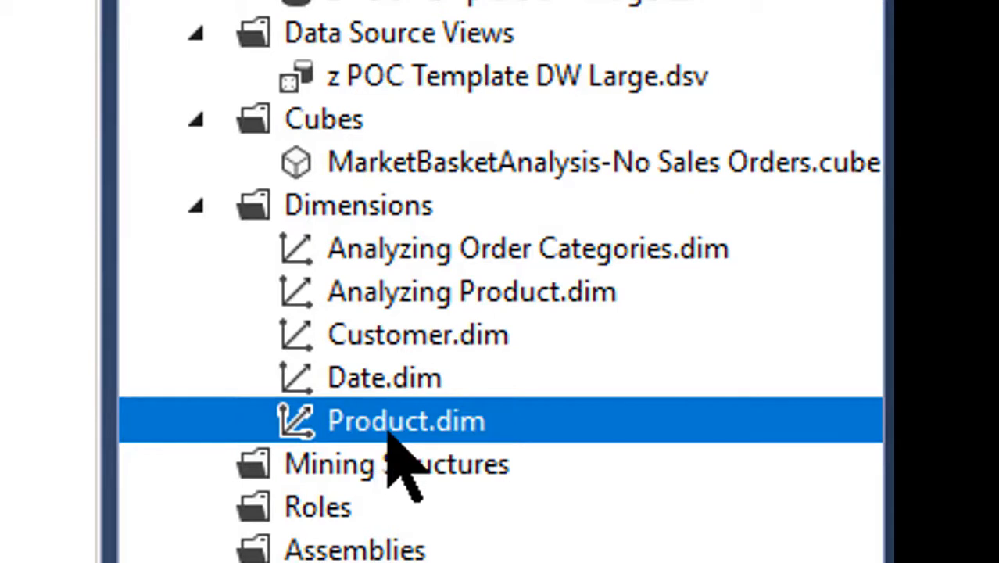
left_click(391, 300)
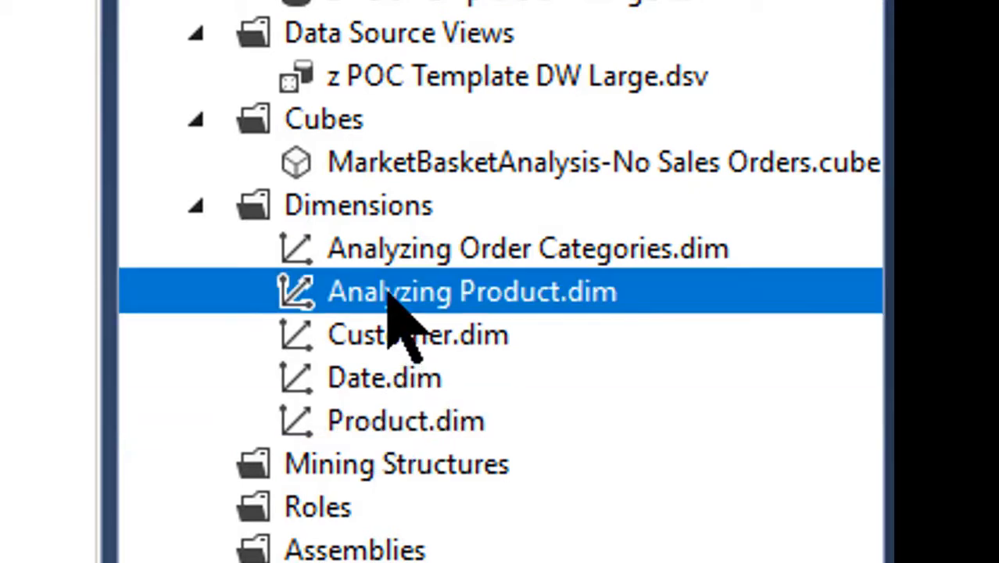
left_click(406, 426)
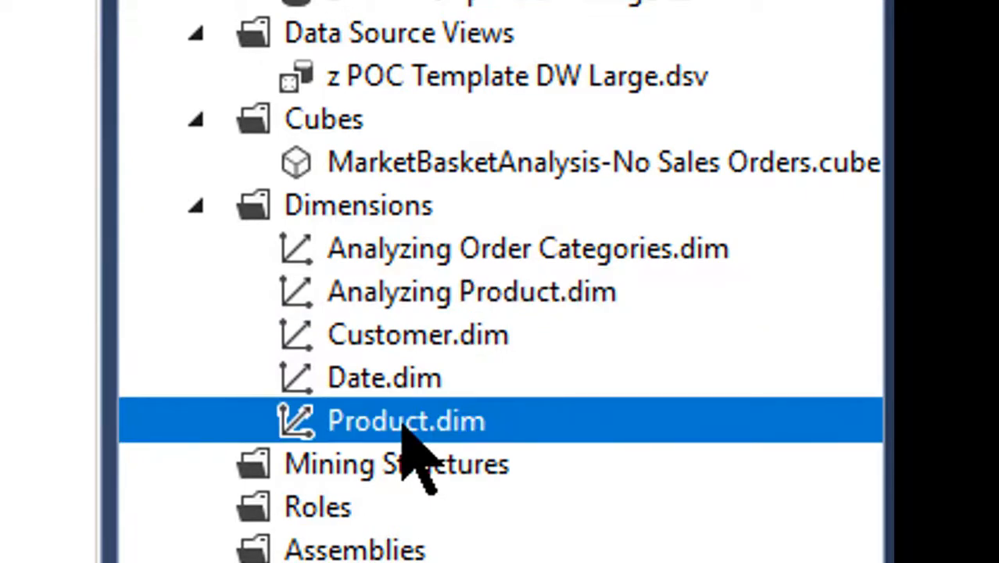
Highlight Analyzing Order Categories, alternate between the Product and Analyzing Product dimensions, and open Analyzing Product.dim in the dimension designer
left_click(397, 258)
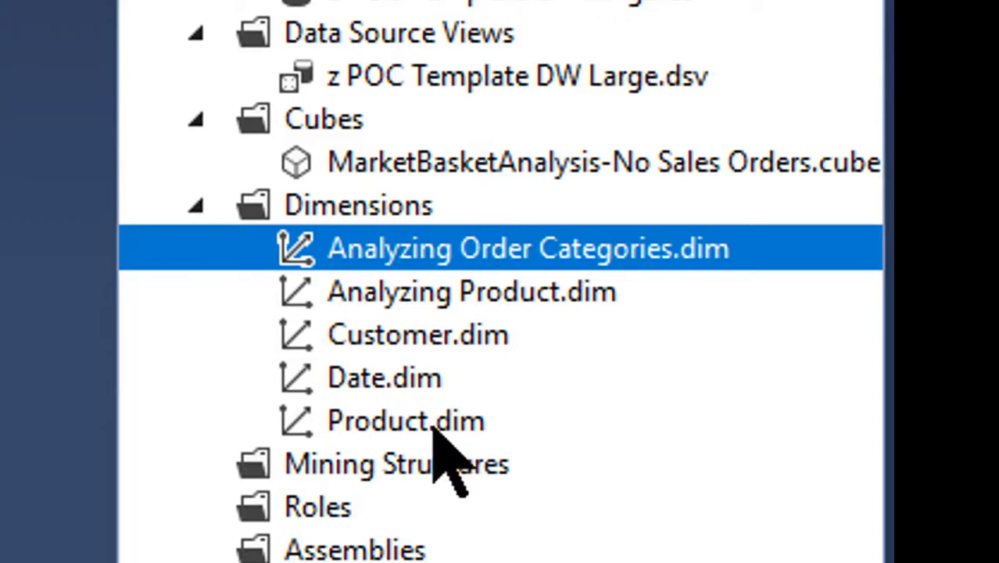
left_click(434, 429)
left_click(395, 294)
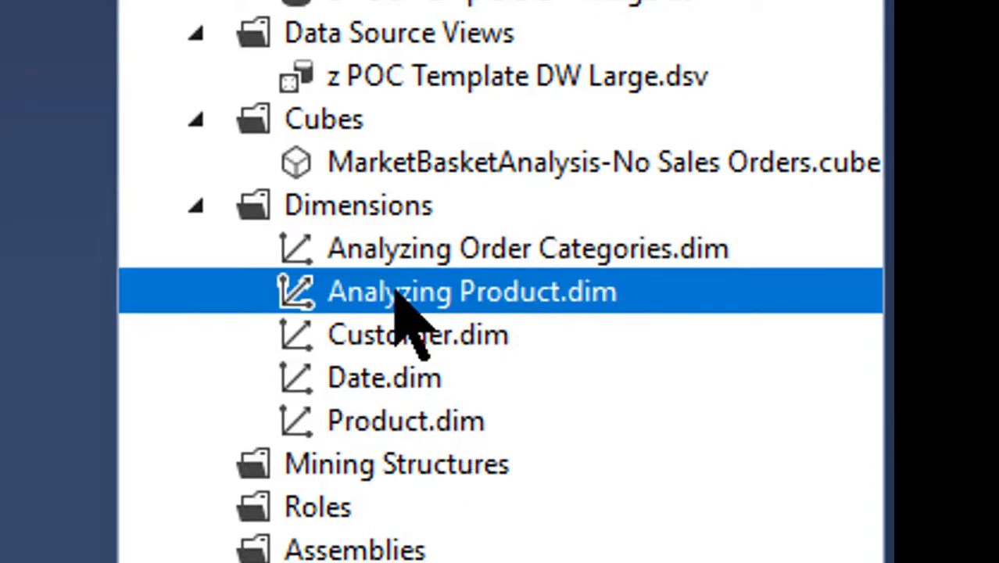
left_click(400, 429)
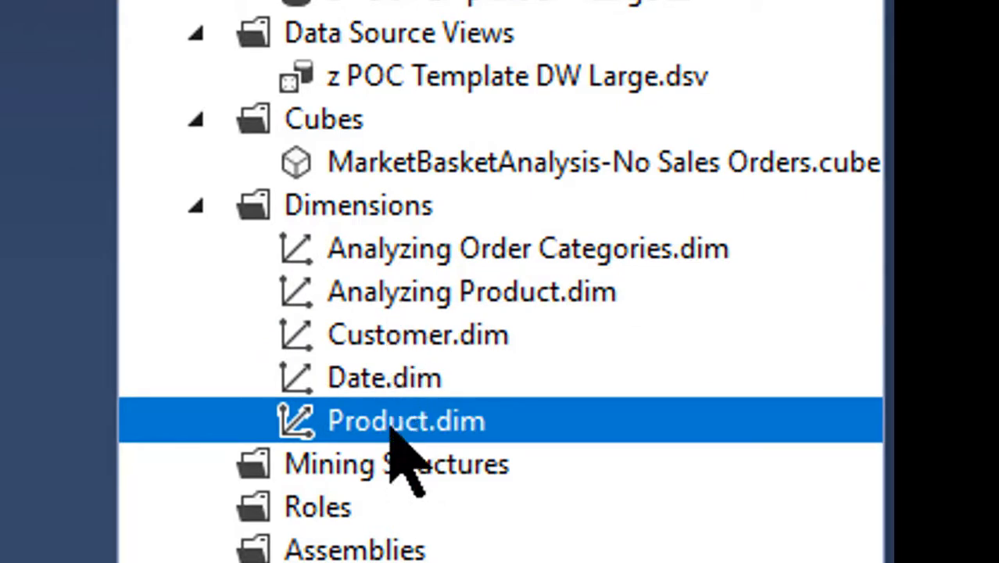
left_click(391, 283)
left_click(409, 427)
left_click(406, 296)
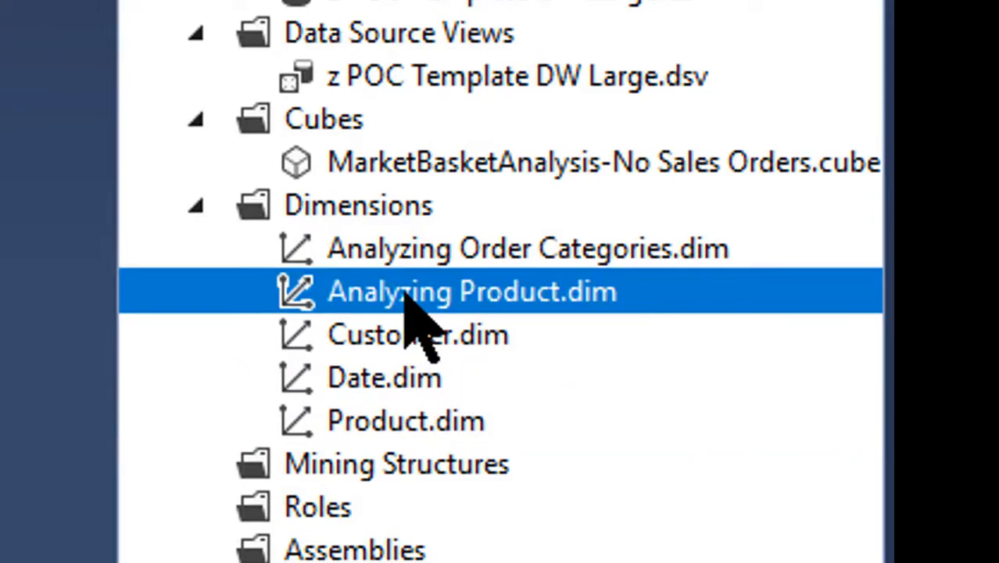
left_click(405, 427)
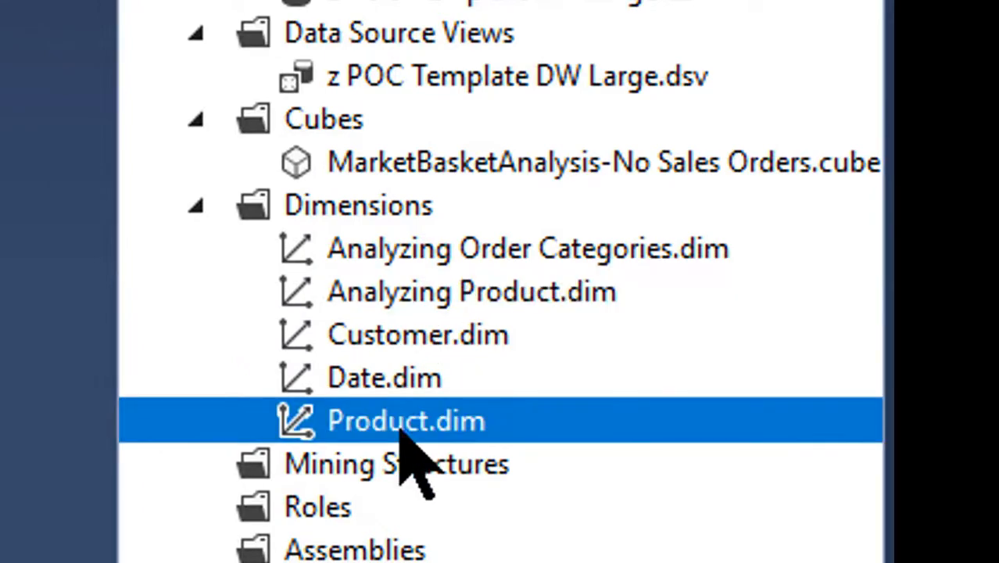
double_click(382, 296)
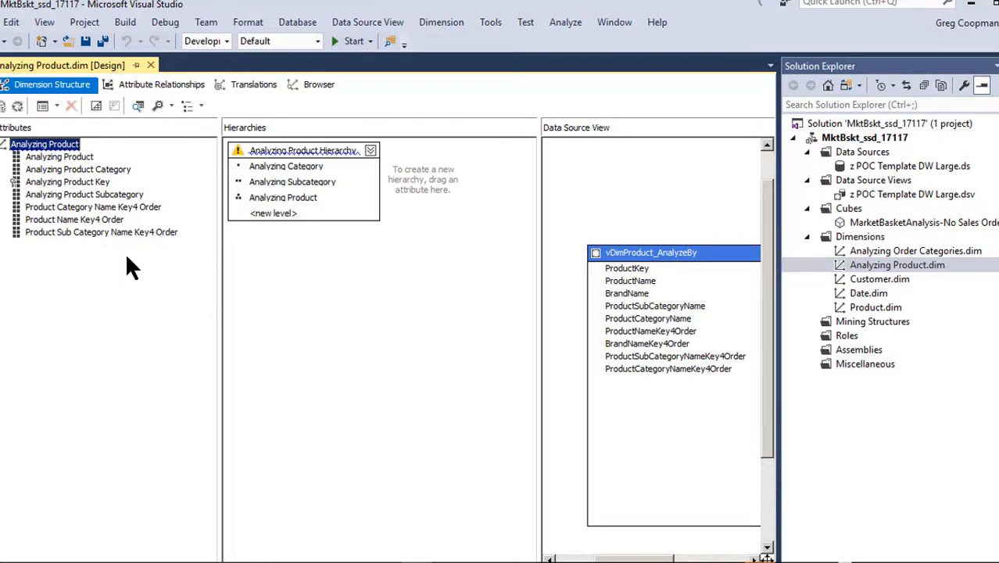
Widen the Data Source View pane in the Analyzing Product designer, and open the z POC Template DW Large data source view
left_click(271, 295)
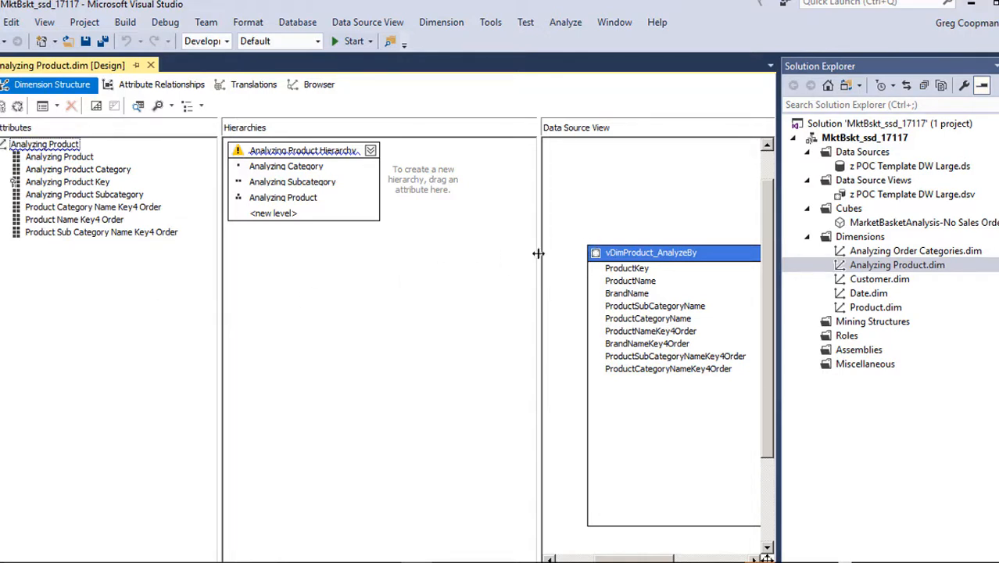
left_click_drag(538, 252, 423, 277)
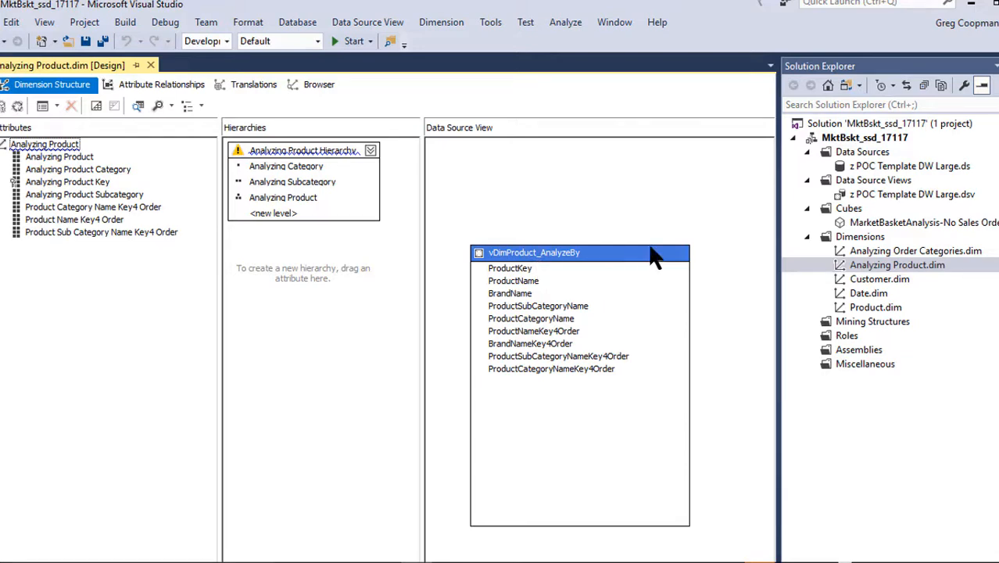
double_click(853, 193)
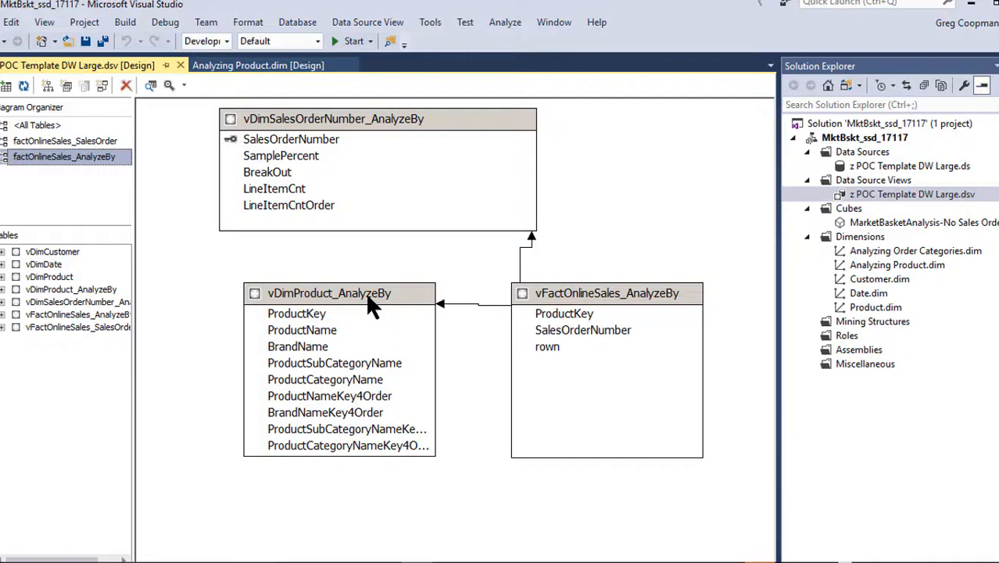
Open Product.dim to see its source table, and find vDimProduct in the data source view's factOnlineSales_SalesOrder diagram
double_click(860, 307)
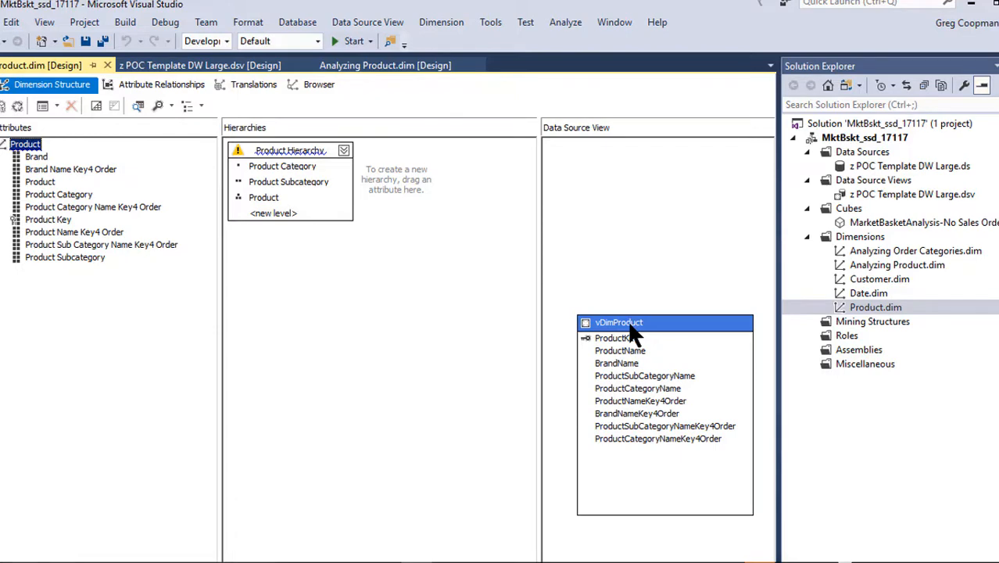
left_click(256, 66)
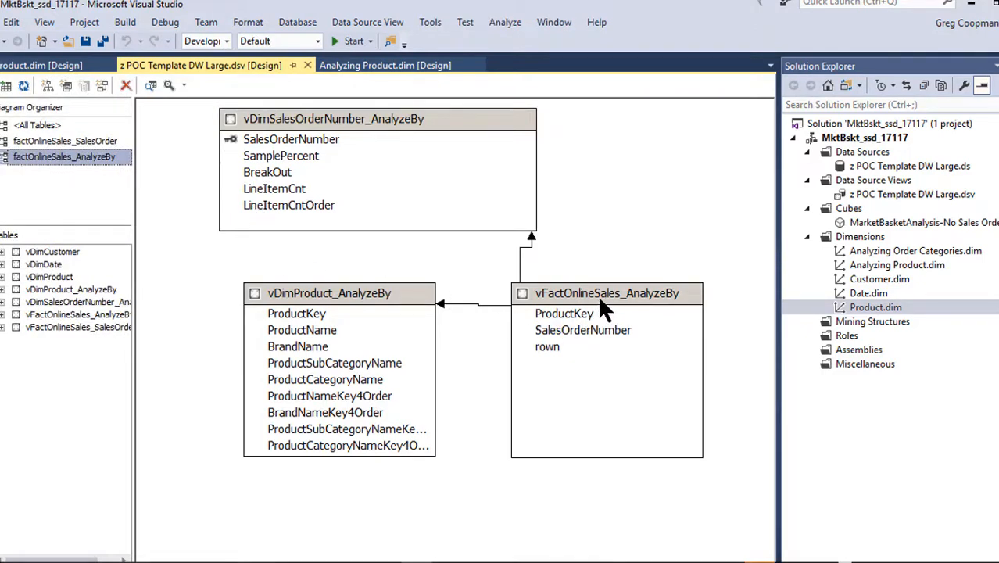
left_click(97, 140)
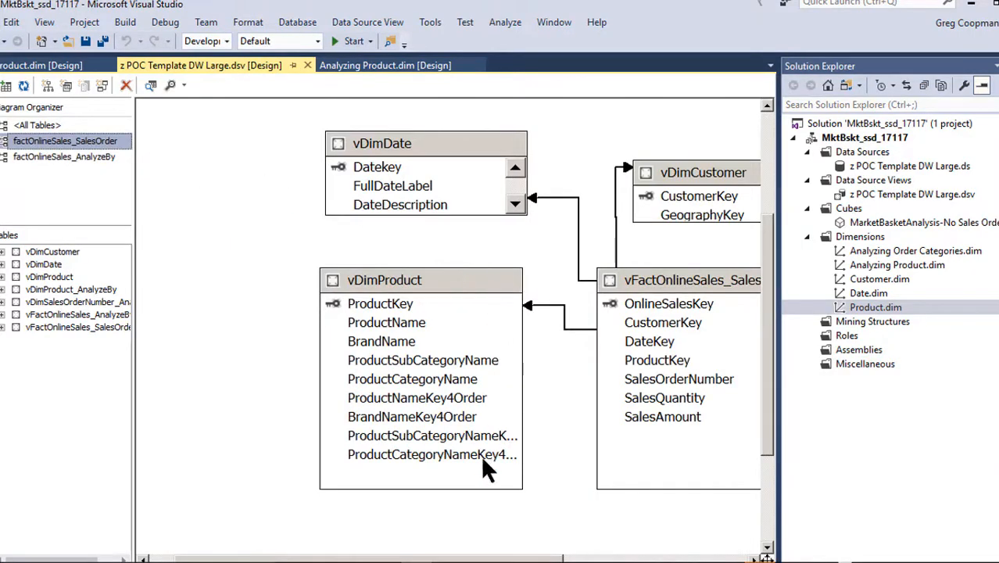
left_click_drag(460, 559, 528, 561)
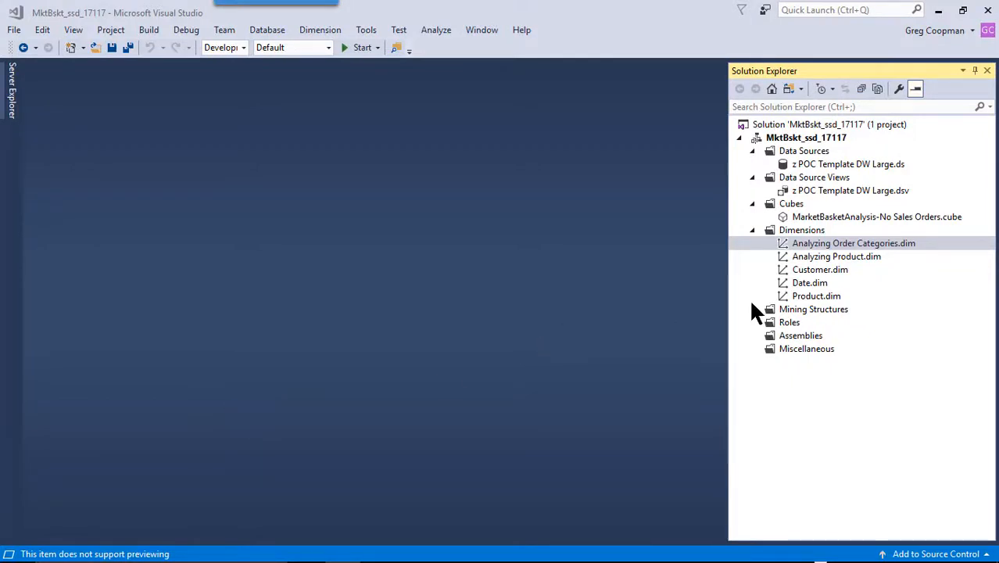
Open Analyzing Order Categories.dim in the dimension designer and bring up the properties of its Order Number attribute
double_click(814, 242)
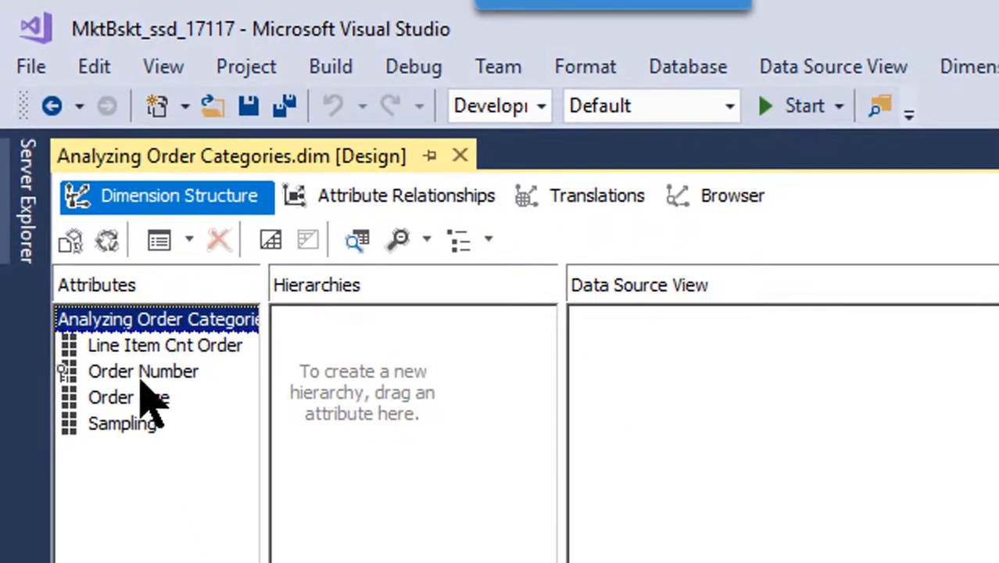
left_click(138, 374)
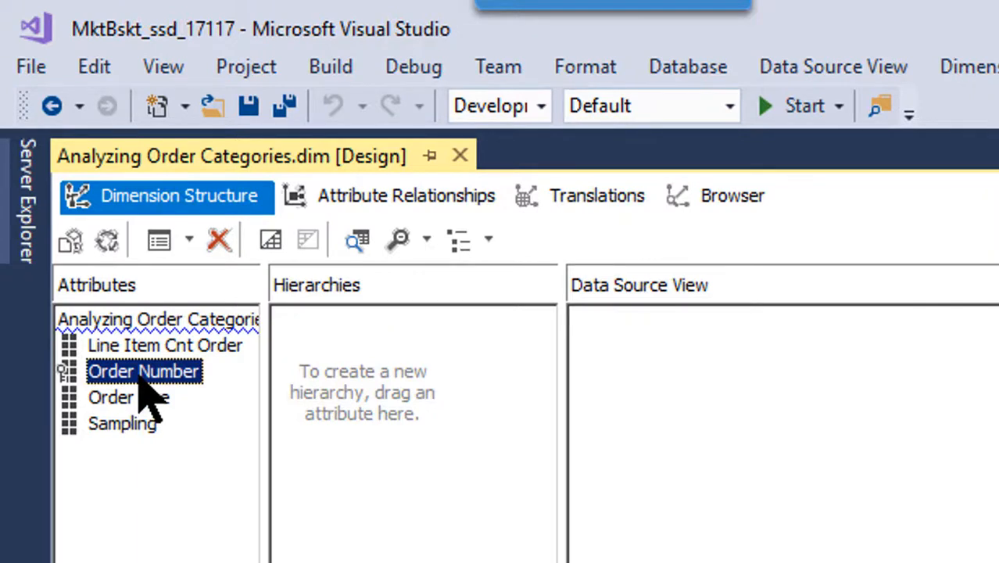
right_click(138, 375)
left_click(188, 560)
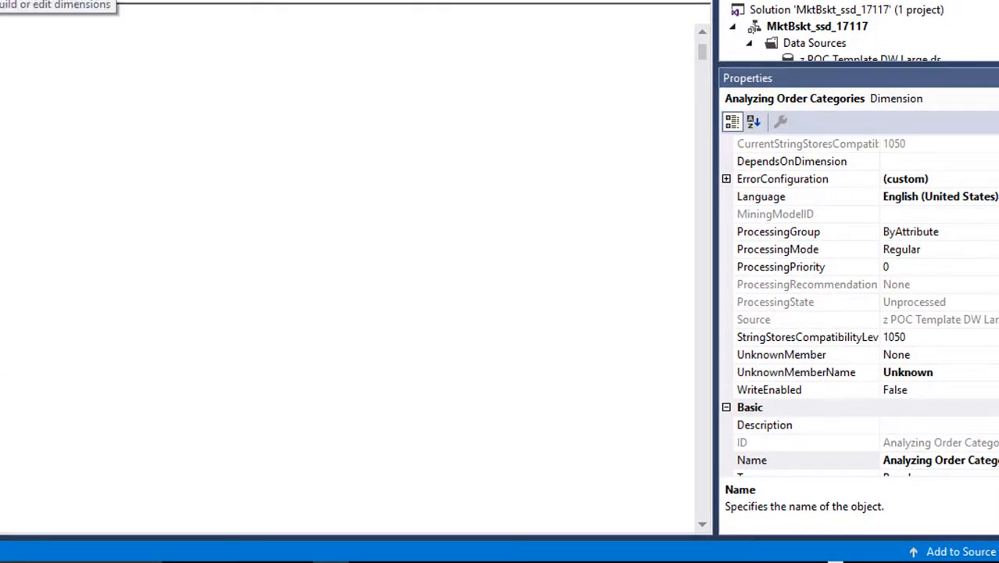
Browse the members of the Order Size and Sampling hierarchies in the Analyzing Order Categories dimension
left_click(101, 2)
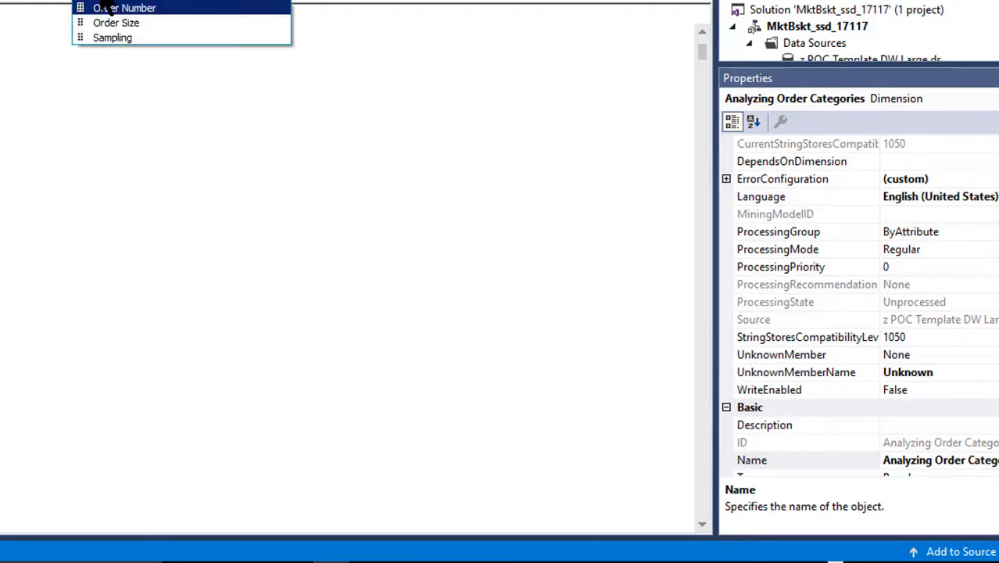
left_click(98, 26)
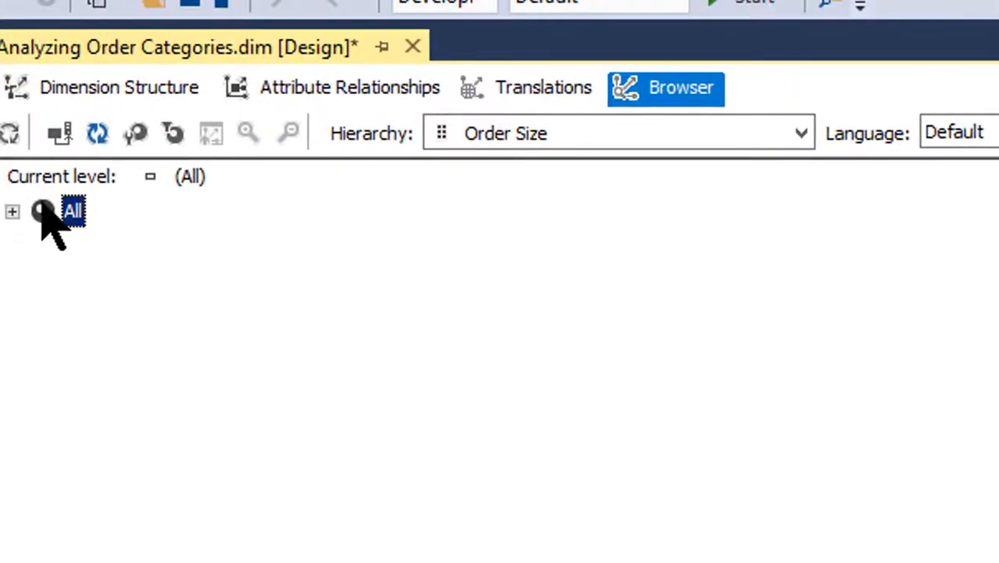
left_click(12, 210)
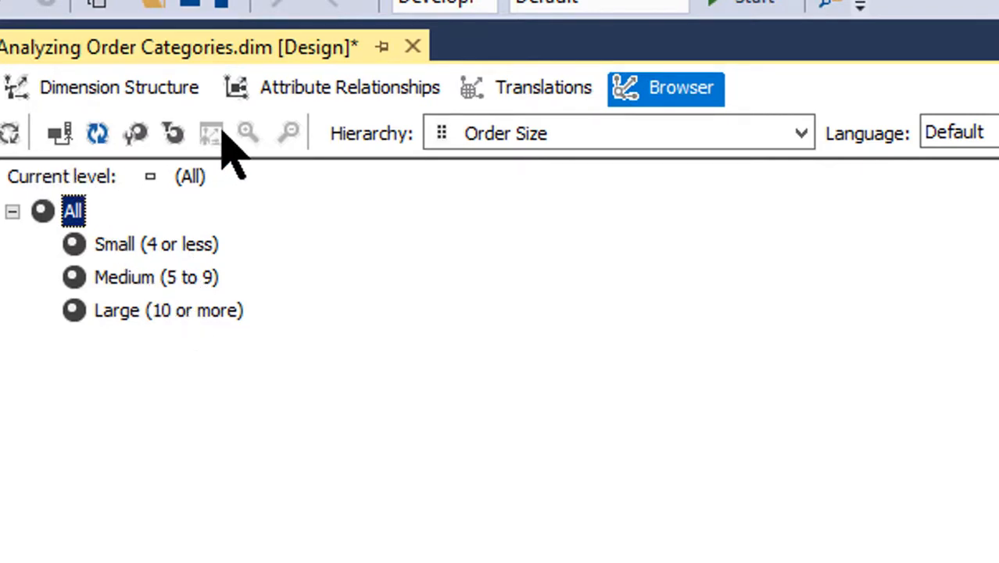
left_click(463, 134)
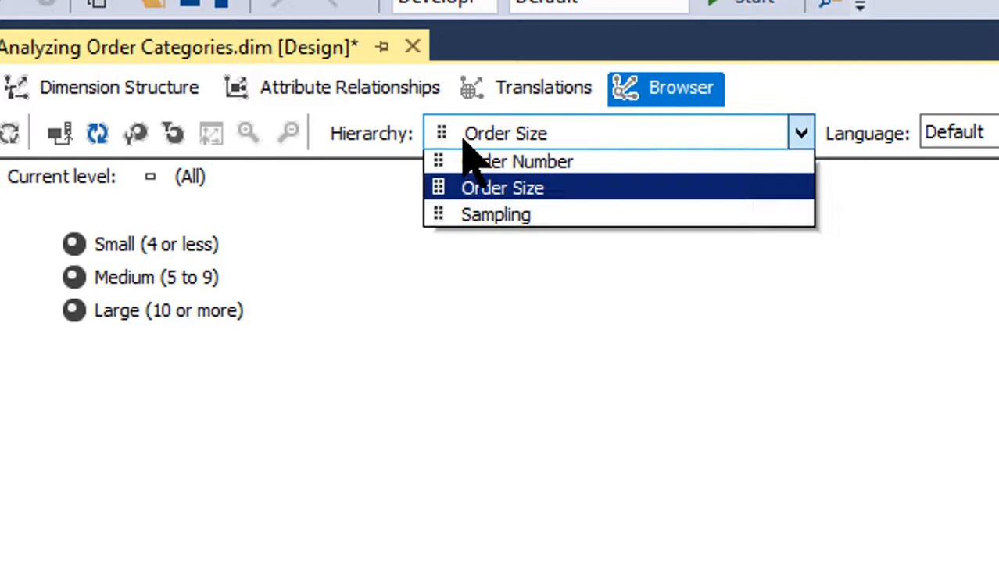
left_click(479, 220)
left_click(12, 212)
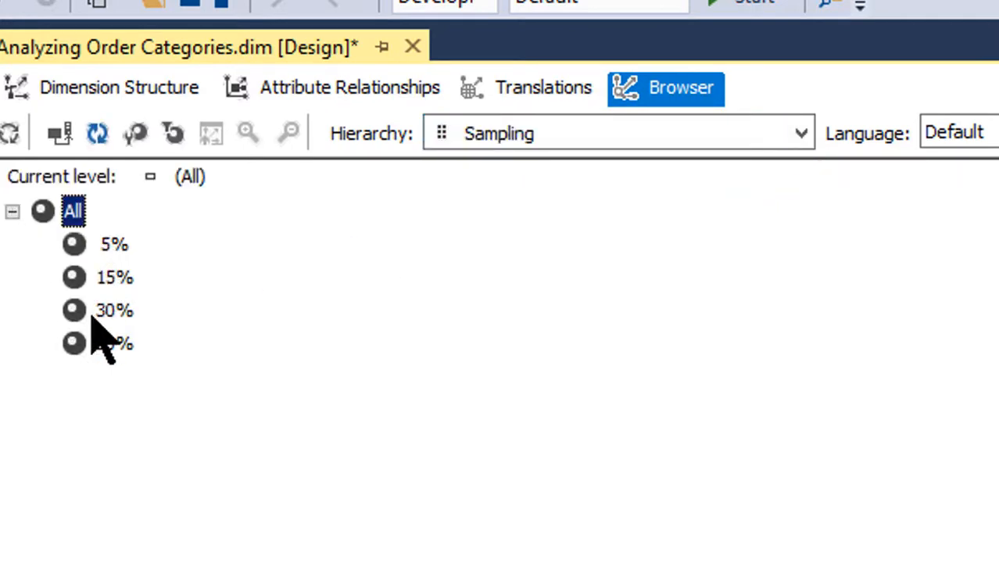
left_click(11, 212)
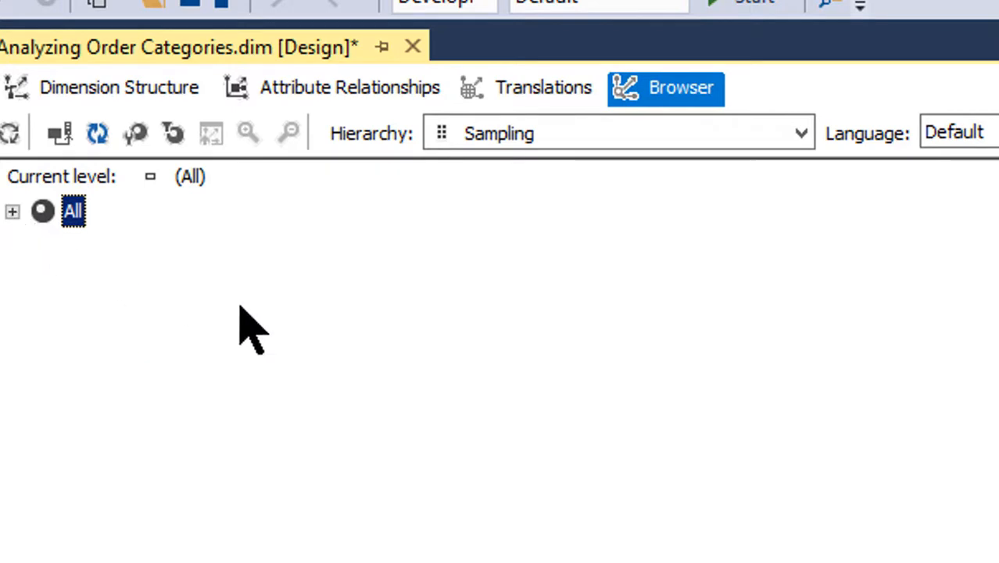
Return to the dimension structure, explore the data of the vDimSalesOrderNumber_AnalyzeBy table, and point out its LineItemCntOrder column
left_click(104, 99)
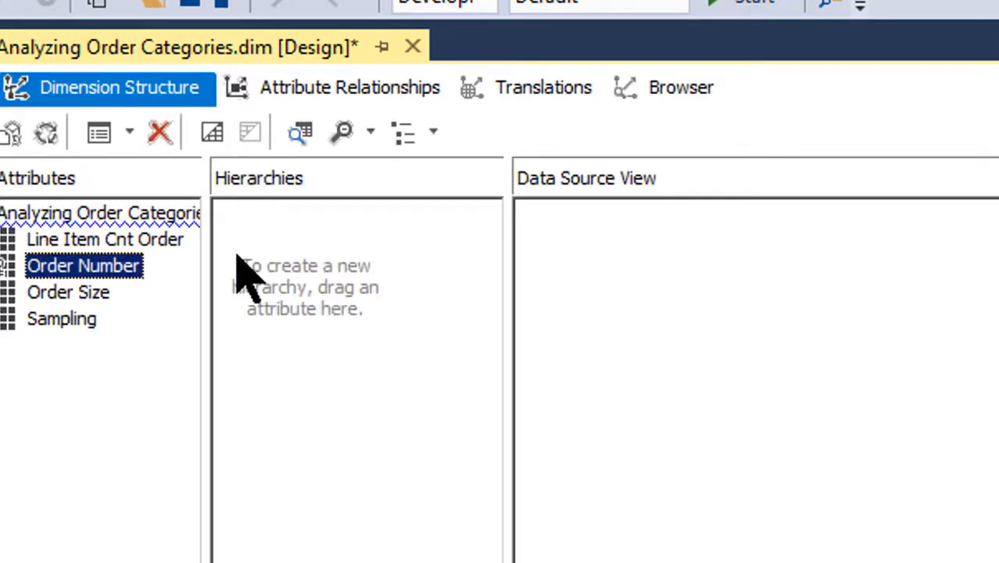
left_click(90, 383)
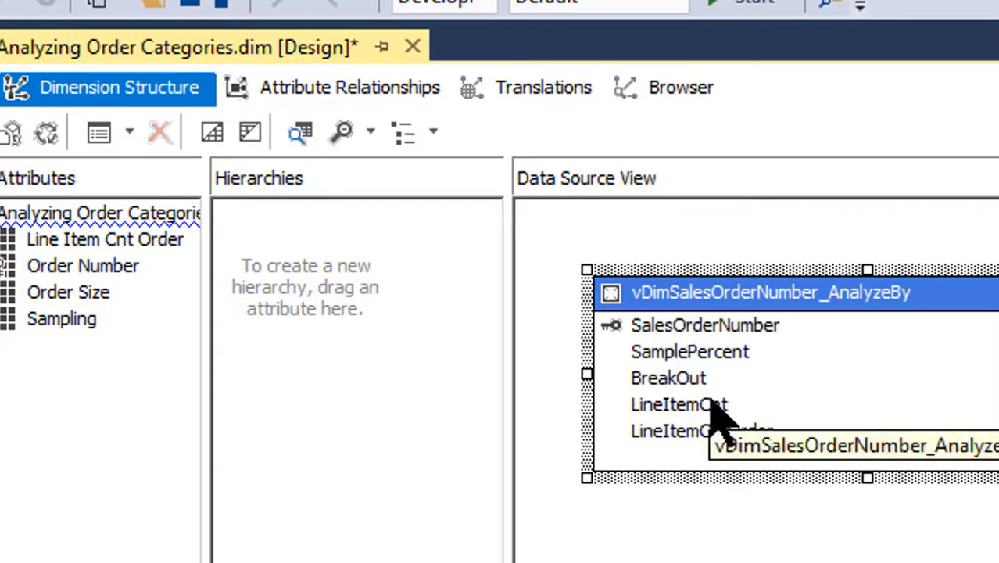
right_click(771, 291)
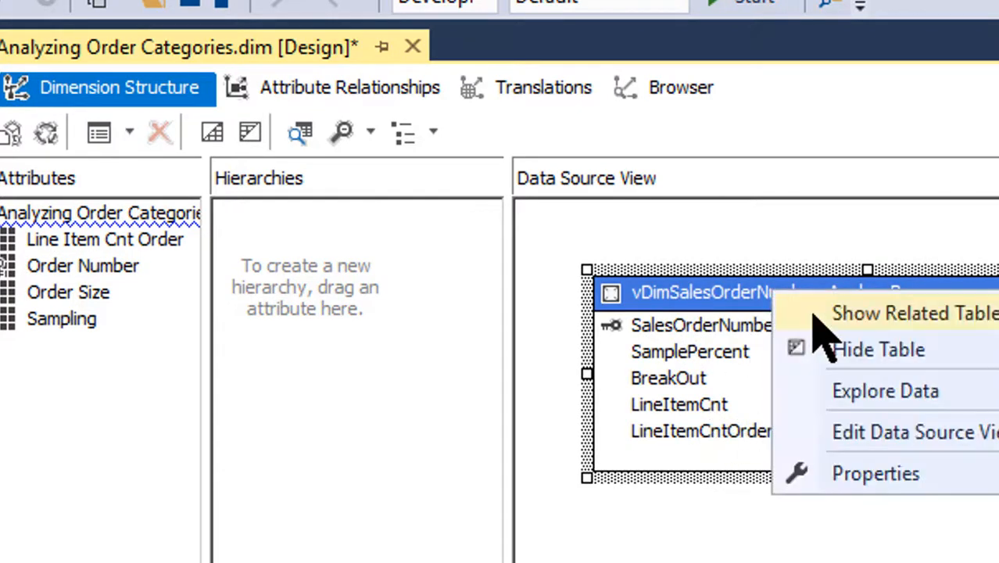
left_click(861, 393)
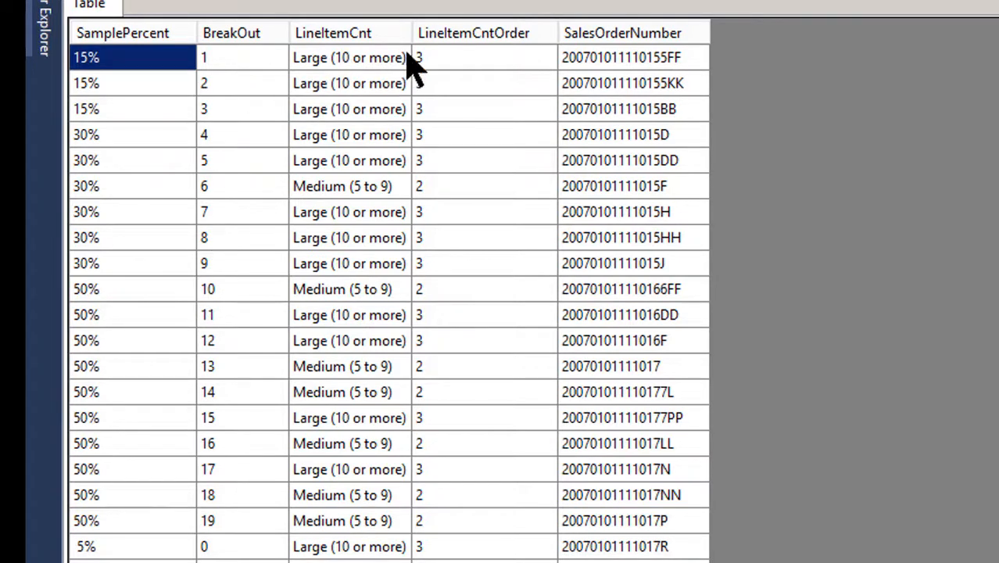
left_click_drag(423, 36, 475, 46)
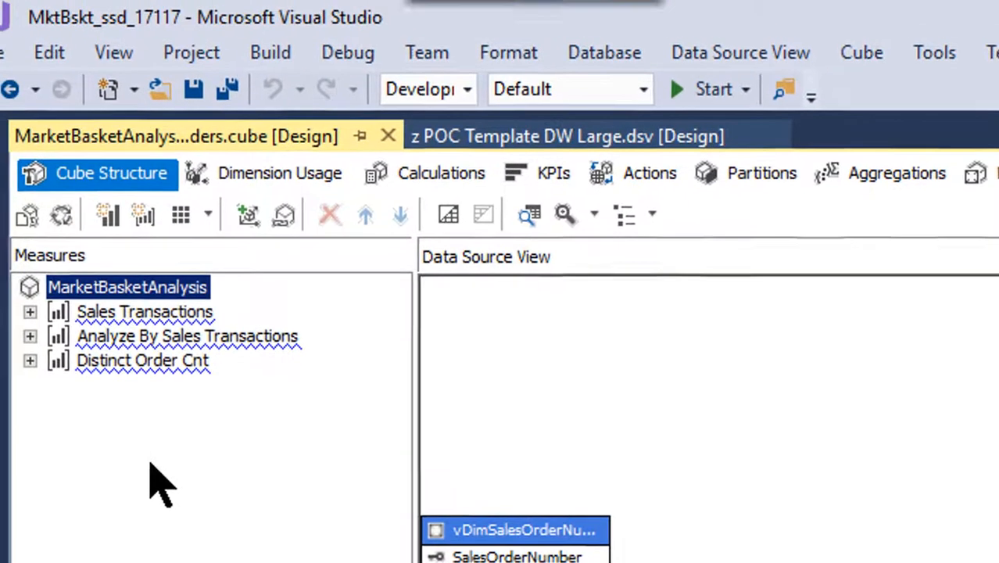
Expand the Sales Transactions, Analyze By Sales Transactions and Distinct Order Cnt measure groups in the MarketBasketAnalysis cube
left_click(47, 316)
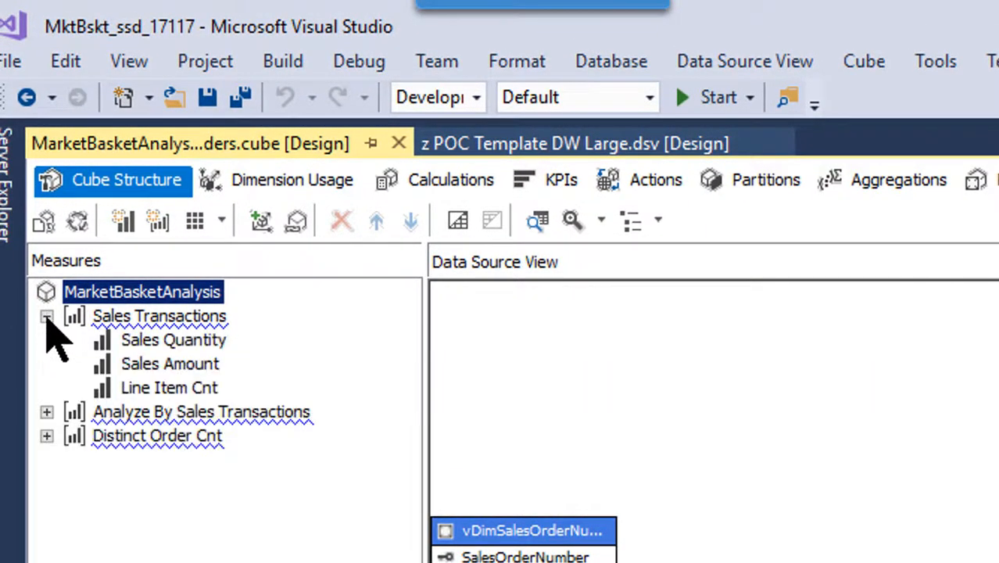
left_click(46, 411)
left_click(47, 460)
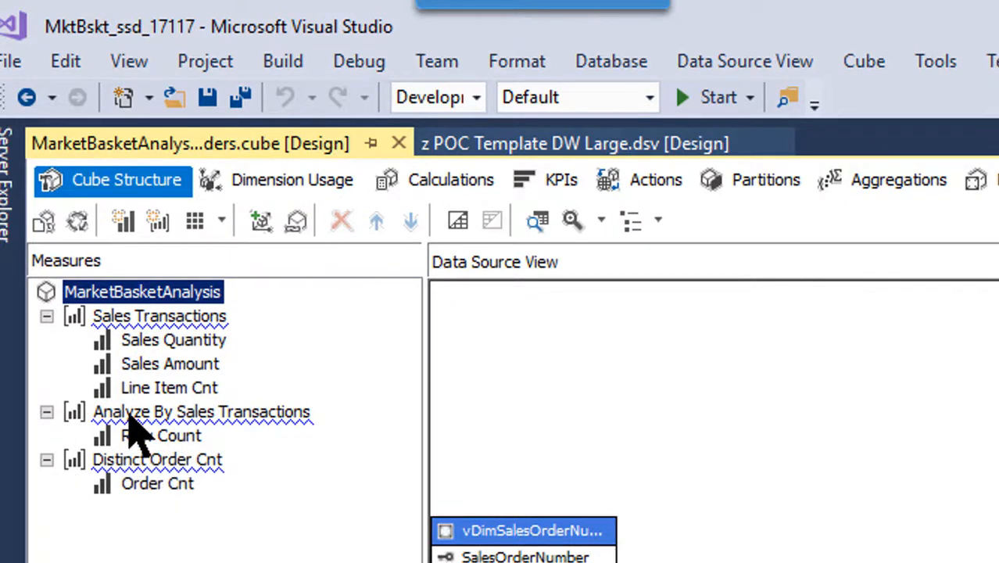
Compare the Sales Transactions and Analyze By Sales Transactions measure groups with the factOnlineSales_SalesOrder and factOnlineSales_AnalyzeBy diagrams, then return to the cube structure
left_click(128, 319)
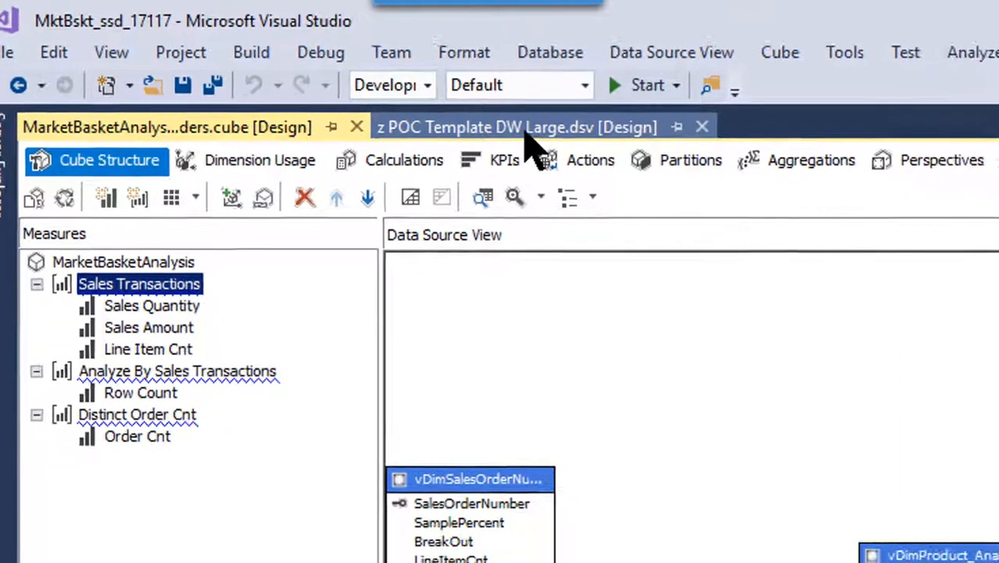
left_click(532, 141)
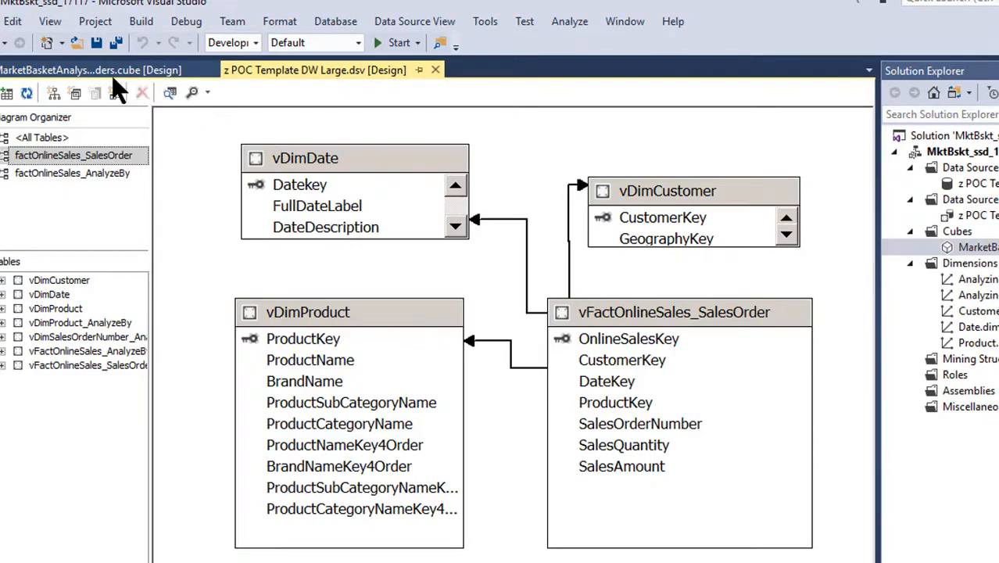
left_click(35, 71)
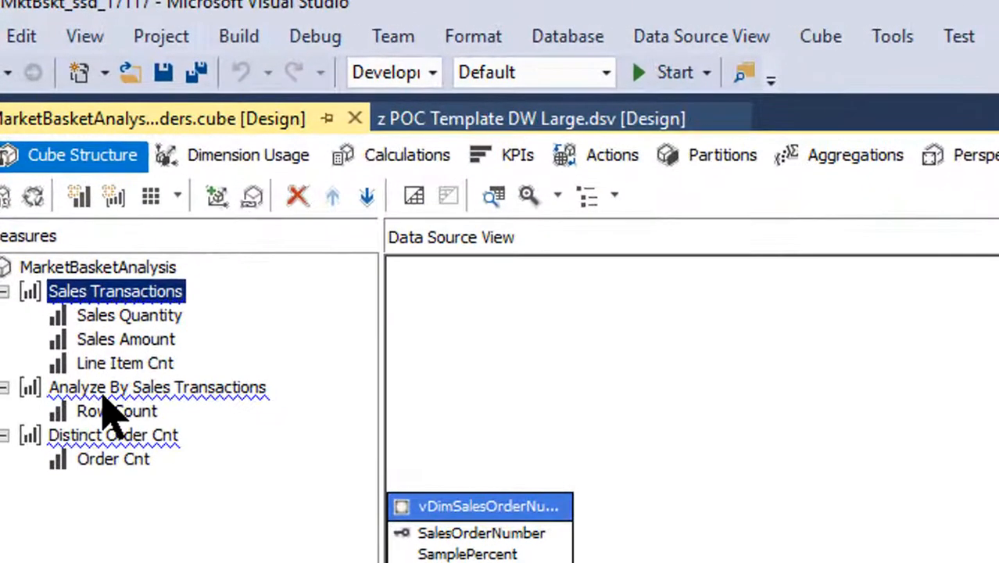
left_click(103, 395)
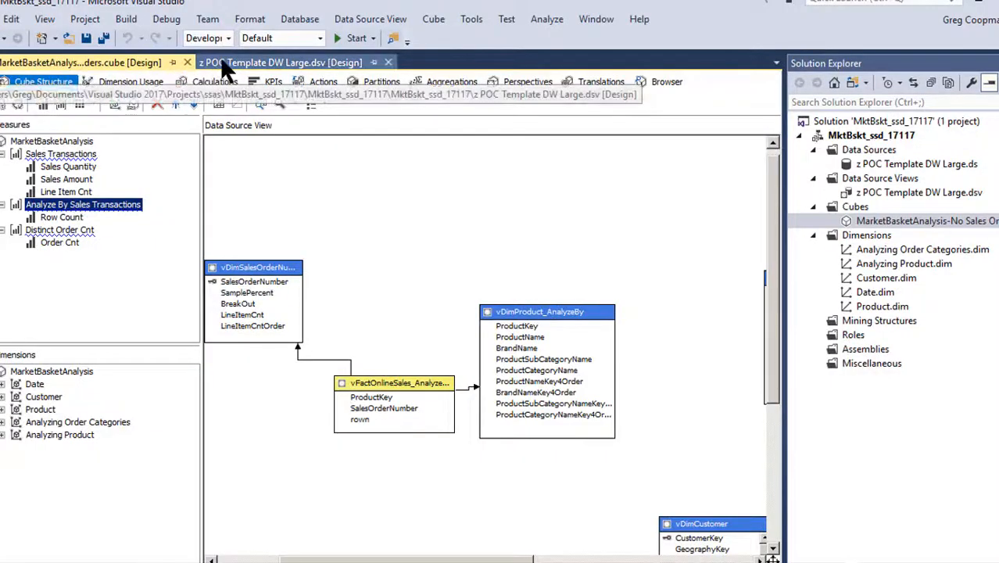
left_click(222, 63)
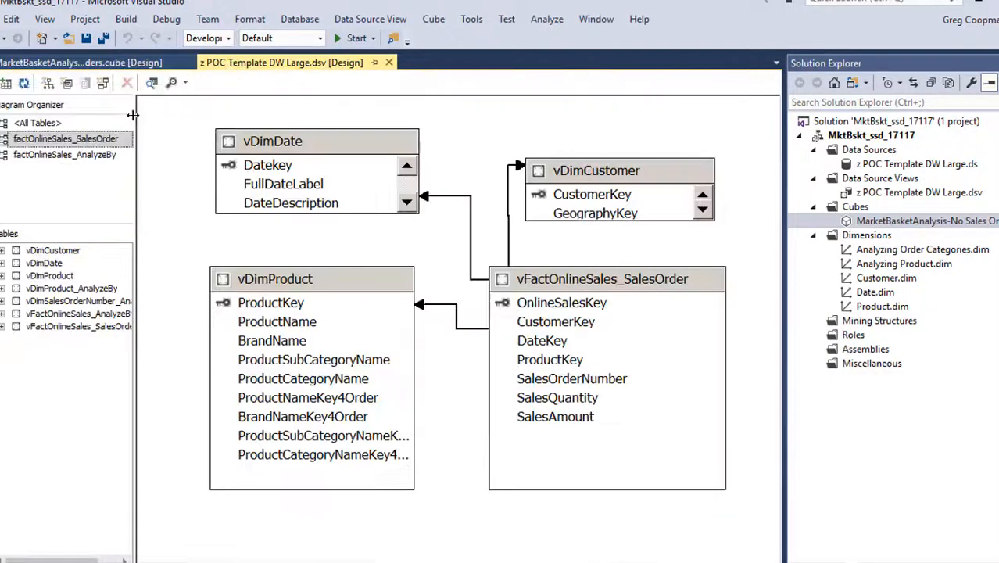
left_click(80, 156)
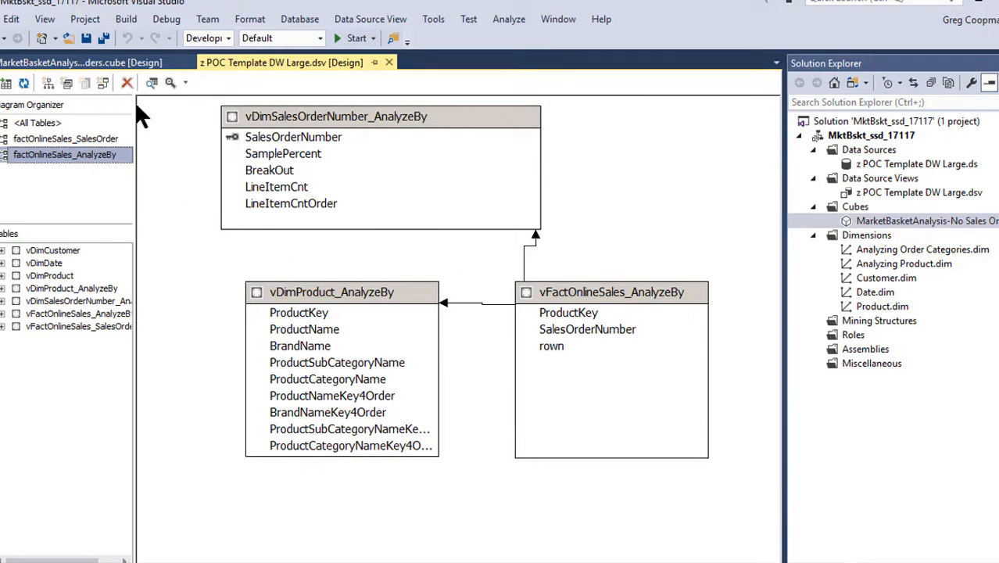
left_click(74, 67)
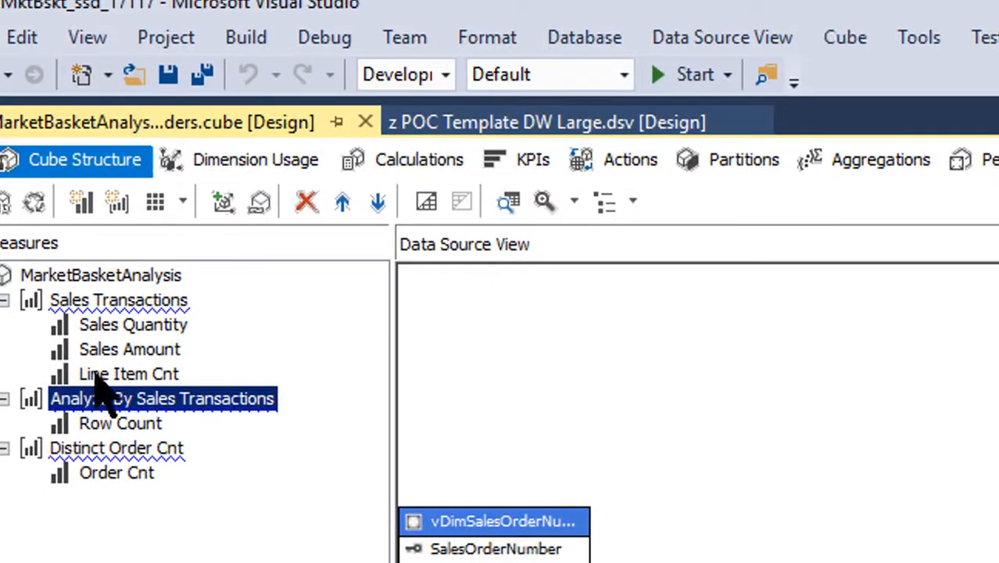
Point out the Distinct Order Cnt group and its Order Cnt measure, and view the Row Count measure's definition without changing it
left_click(95, 452)
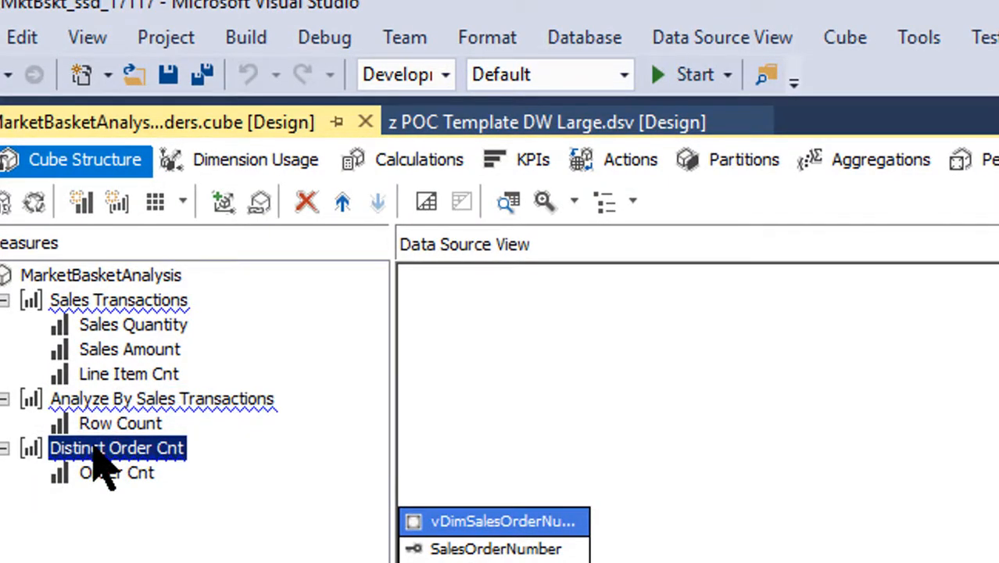
left_click(107, 476)
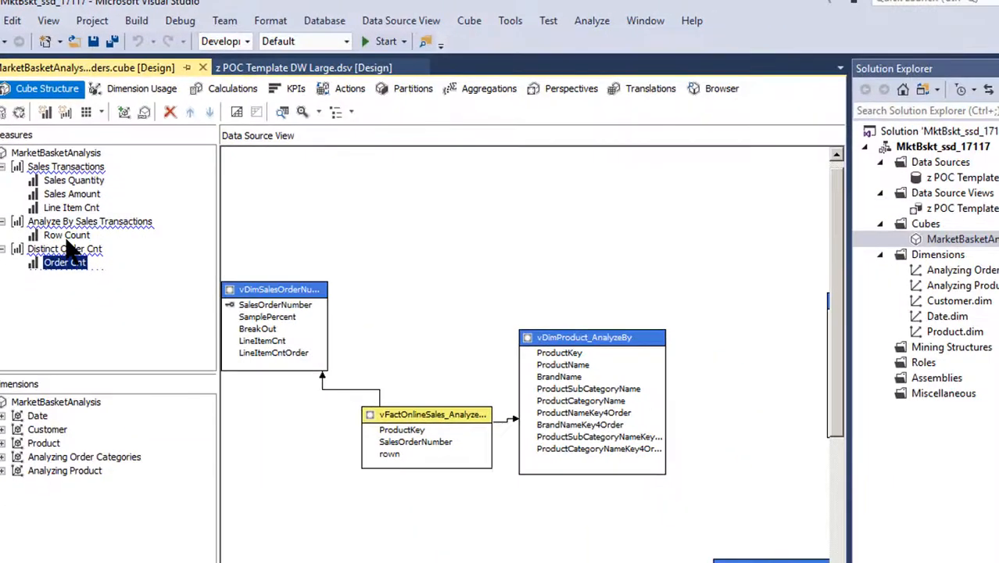
double_click(117, 427)
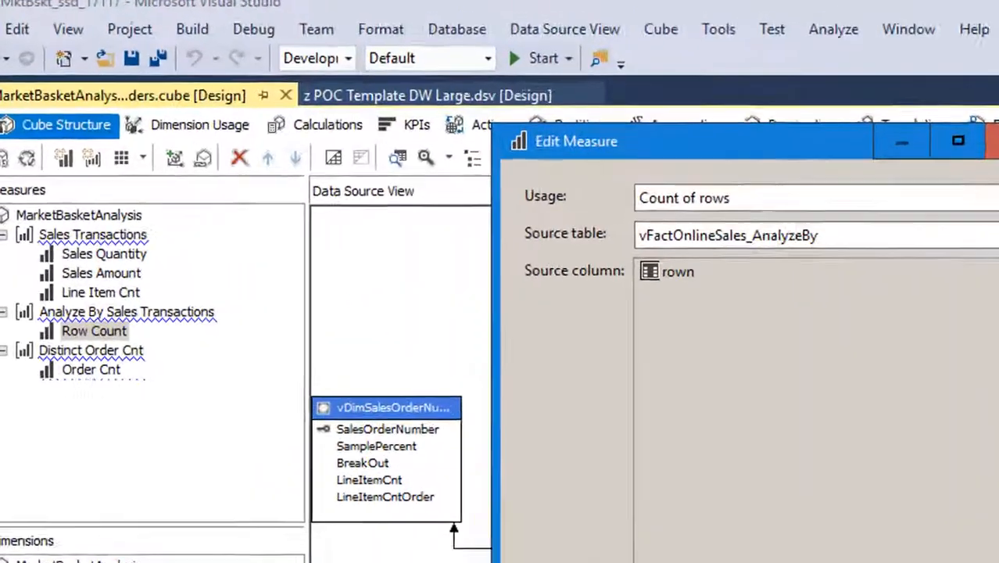
key("Escape")
View the definitions of the Sales Quantity and Sales Amount measures in the Sales Transactions measure group
left_click(71, 373)
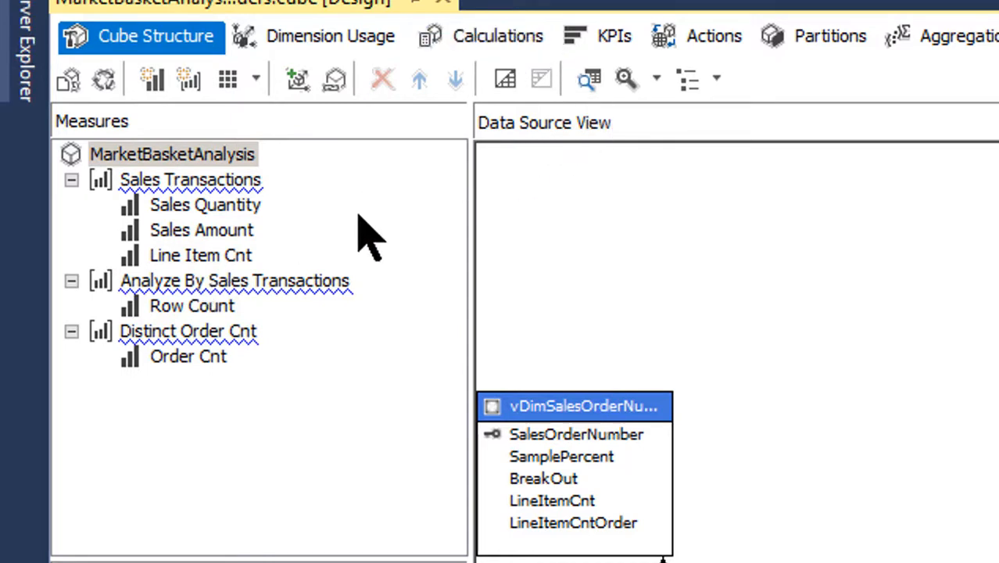
double_click(217, 208)
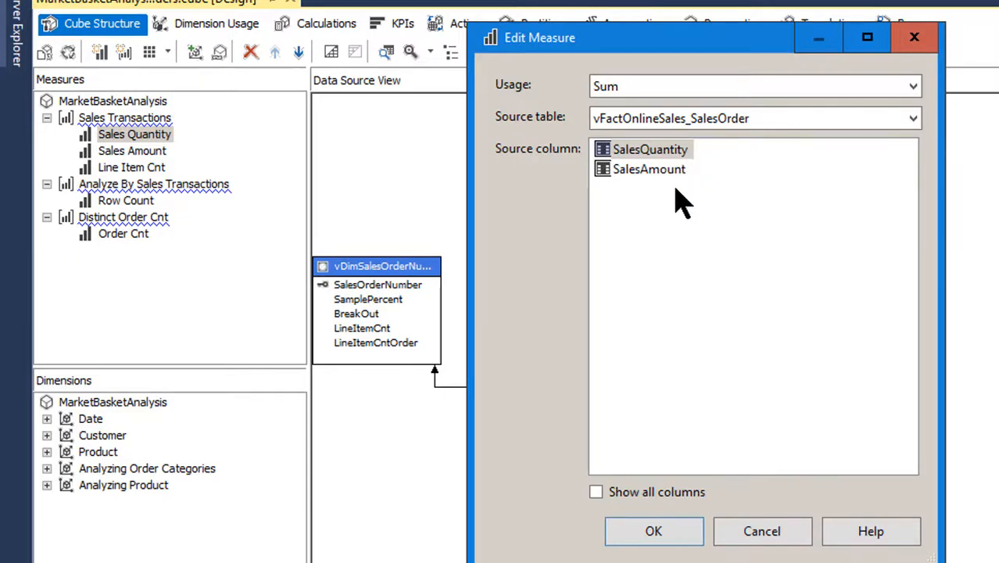
left_click(679, 534)
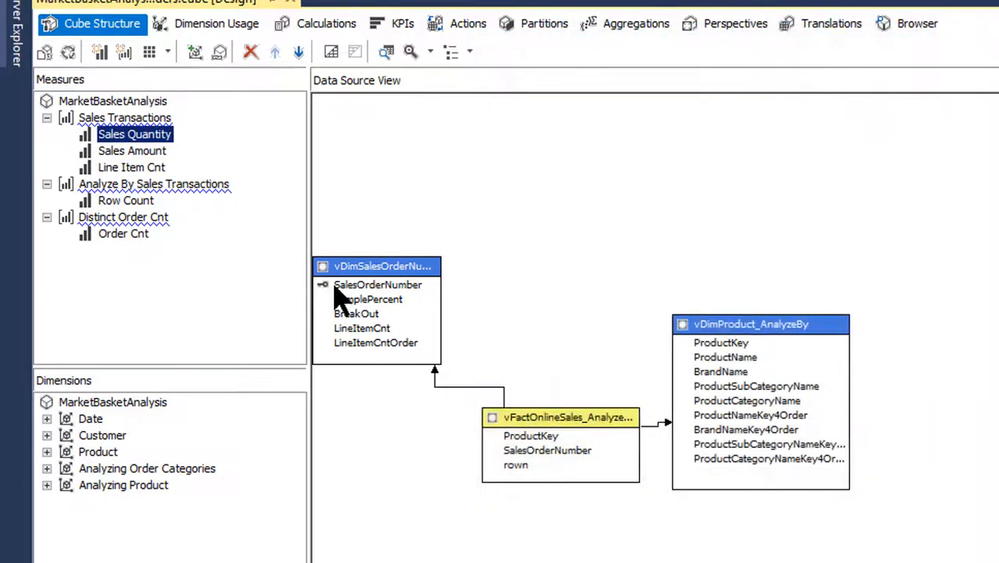
left_click(129, 153)
left_click(131, 153)
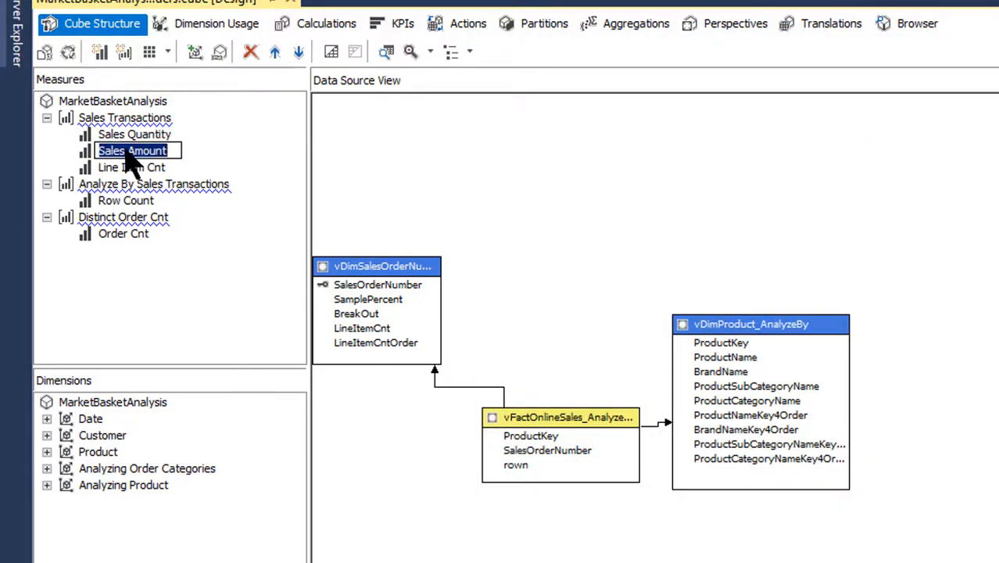
left_click(129, 186)
double_click(127, 154)
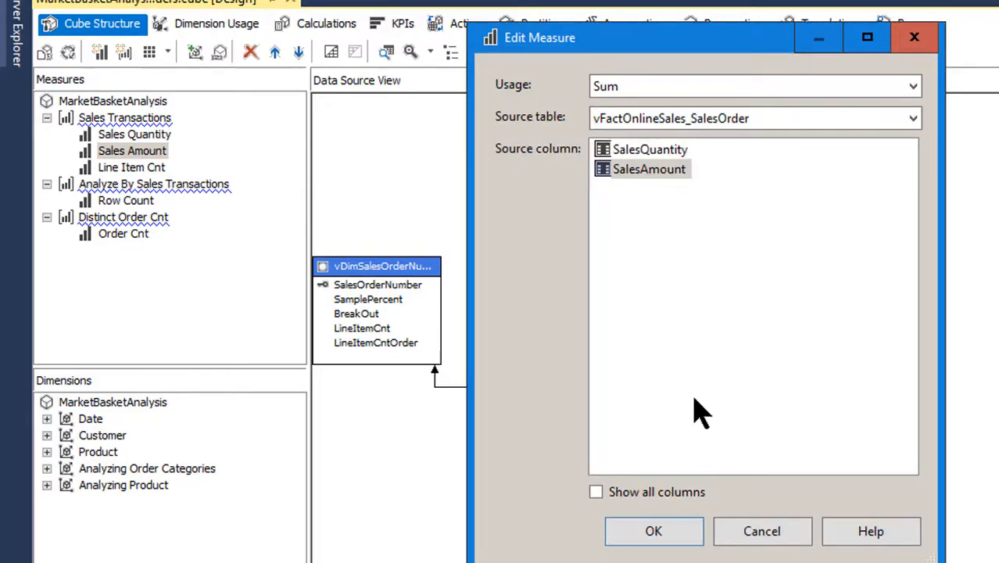
left_click(671, 535)
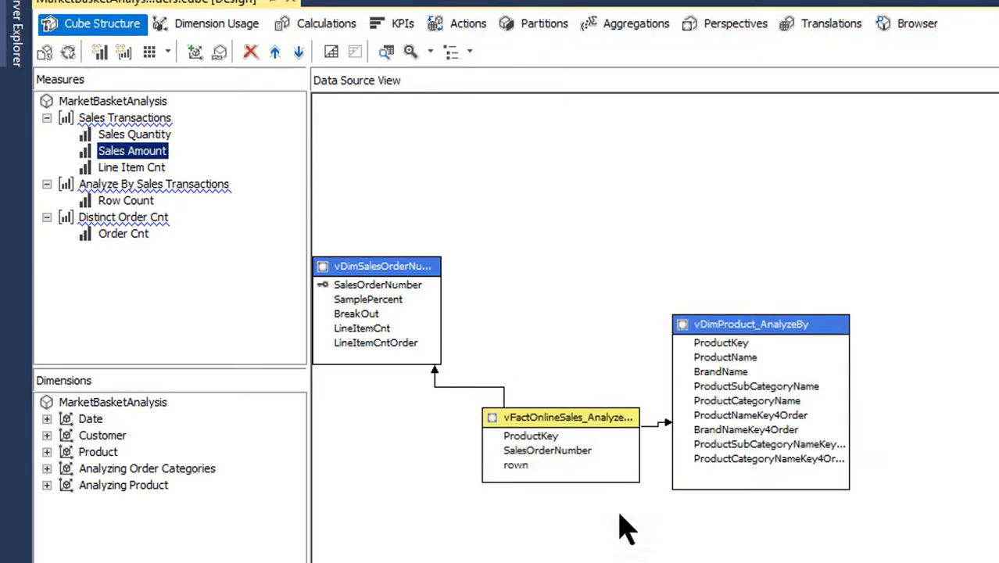
View the definitions of the Line Item Cnt and Row Count measures, then point out the Order Cnt measure
double_click(149, 168)
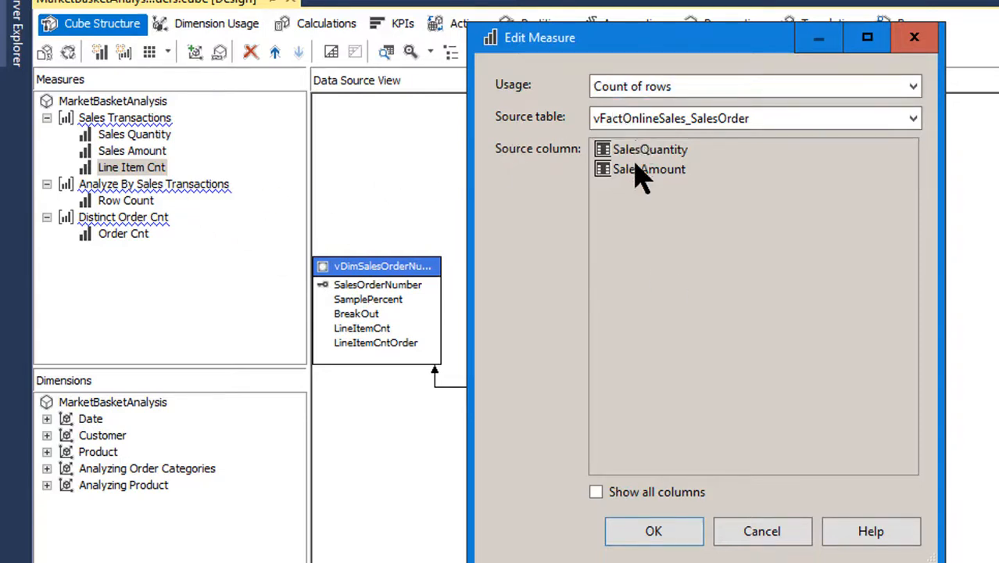
left_click(654, 532)
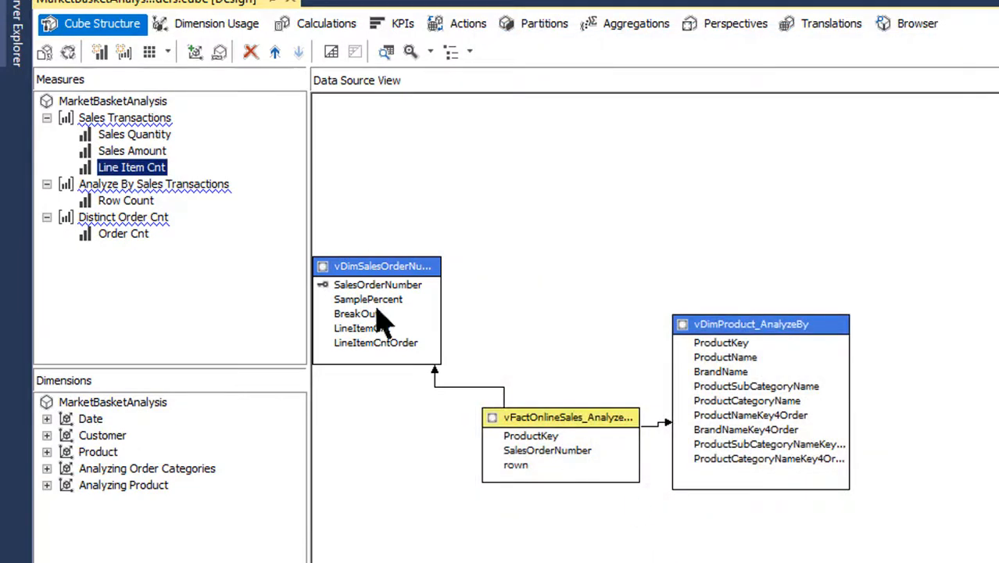
left_click(159, 186)
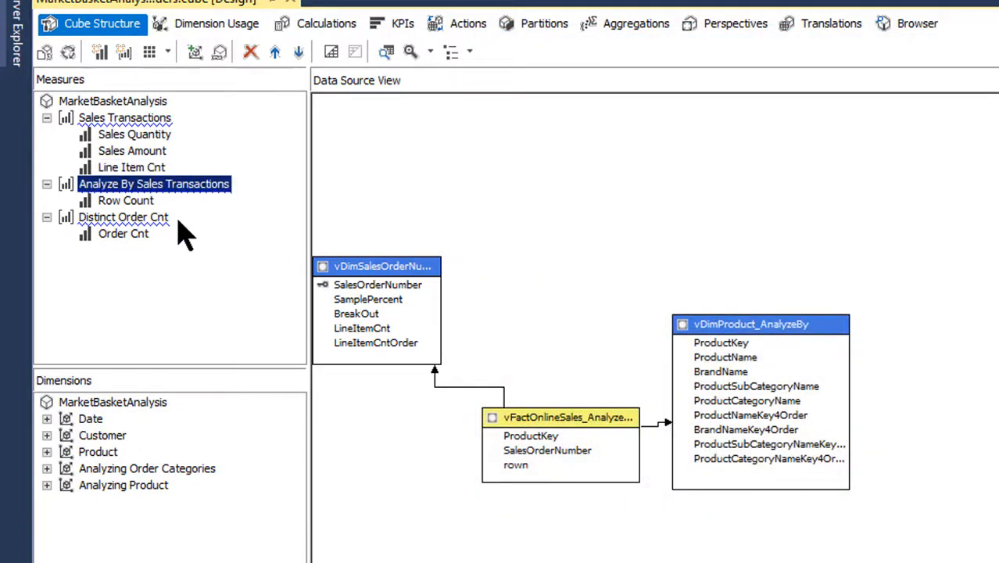
double_click(129, 201)
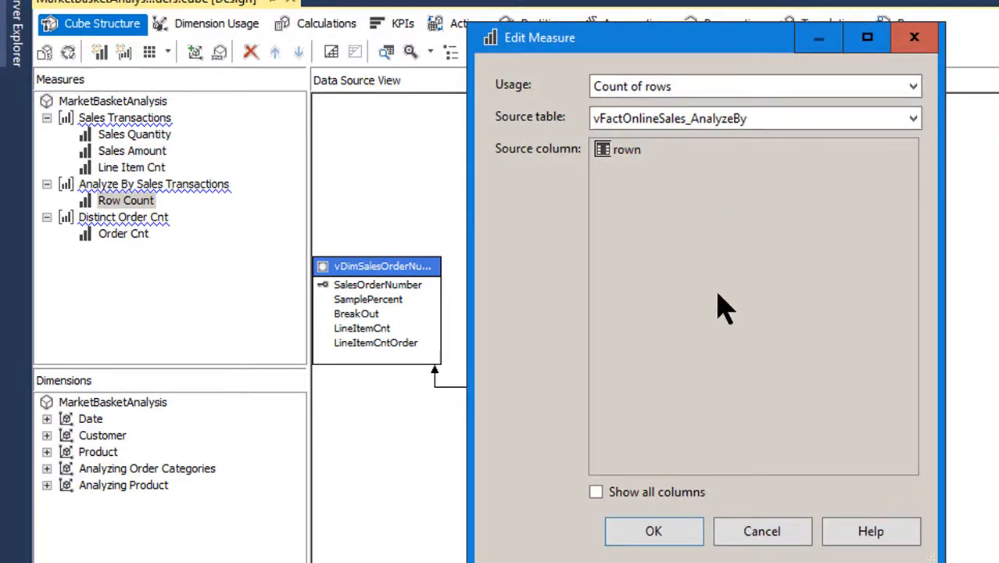
left_click(752, 536)
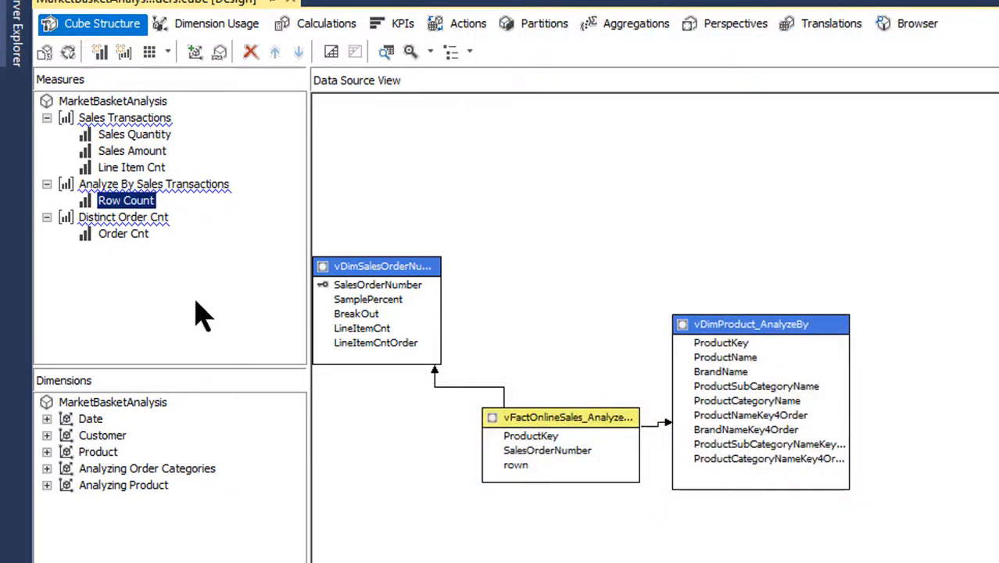
left_click(123, 235)
double_click(122, 235)
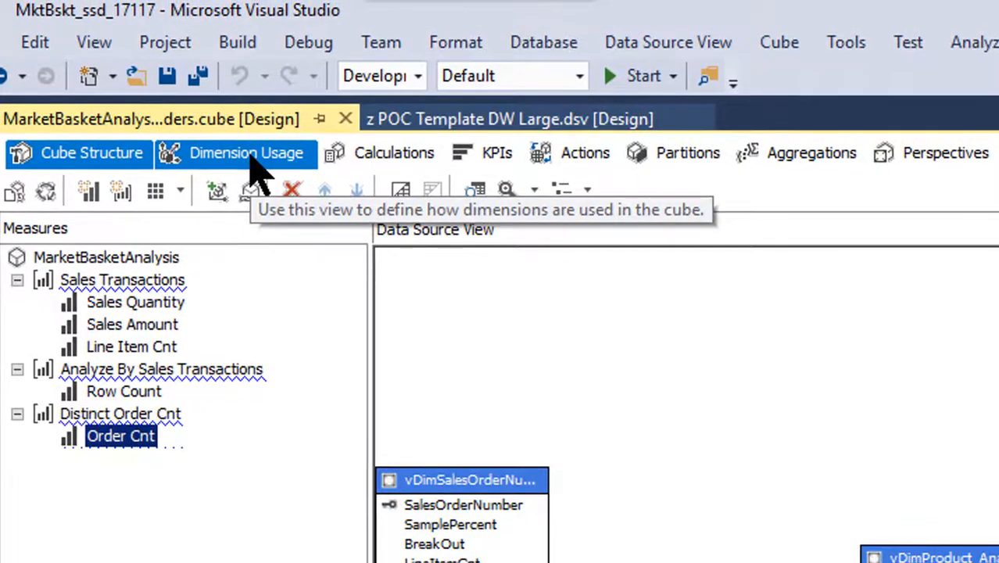
Show the cube's dimension usage and point out the Date, Customer and Product dimensions
left_click(258, 165)
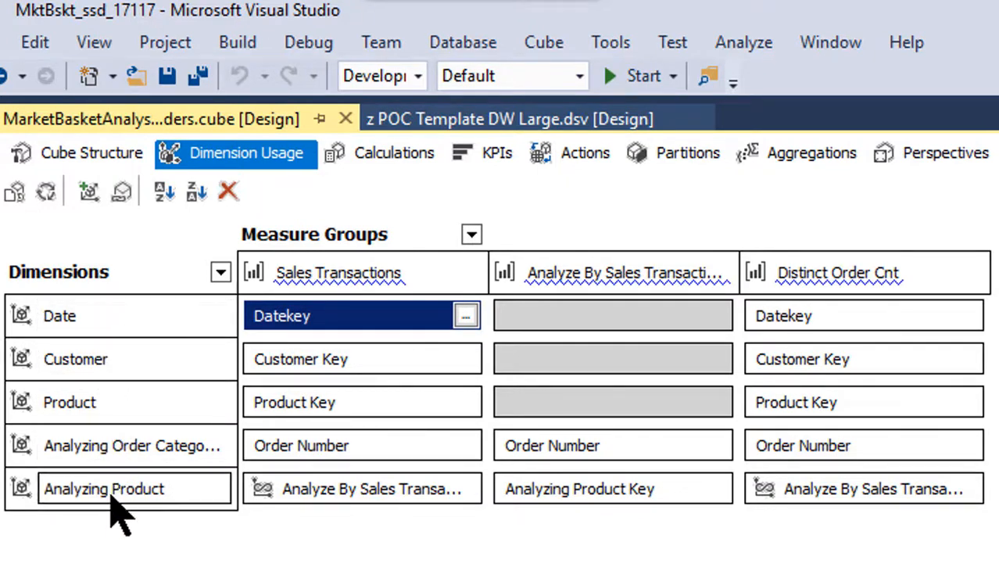
left_click(117, 323)
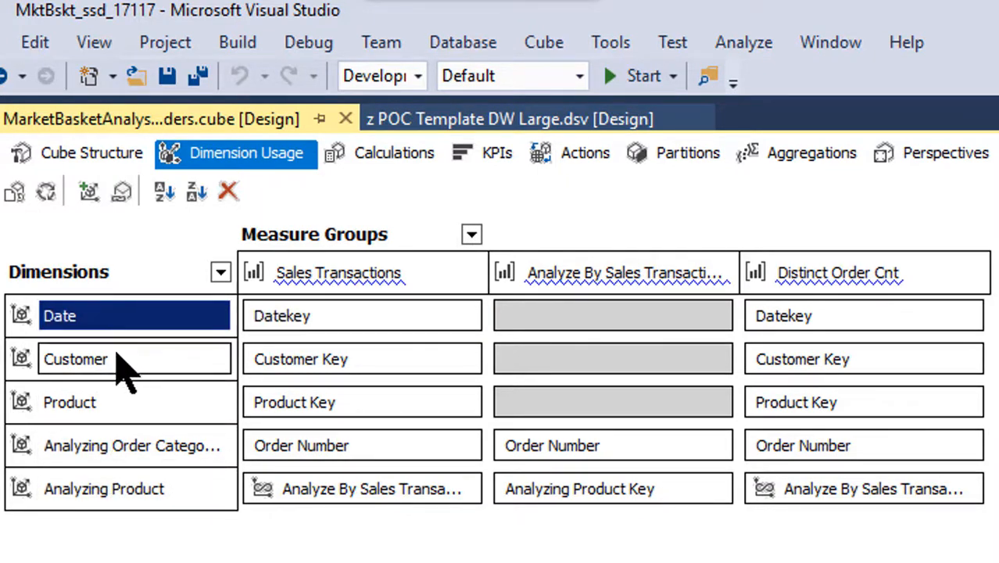
left_click(116, 362)
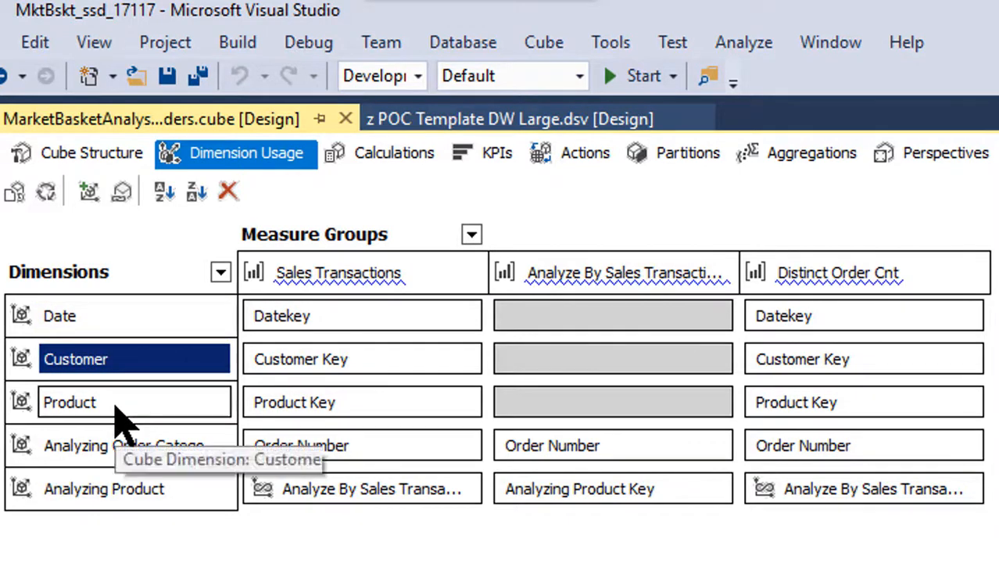
left_click(114, 403)
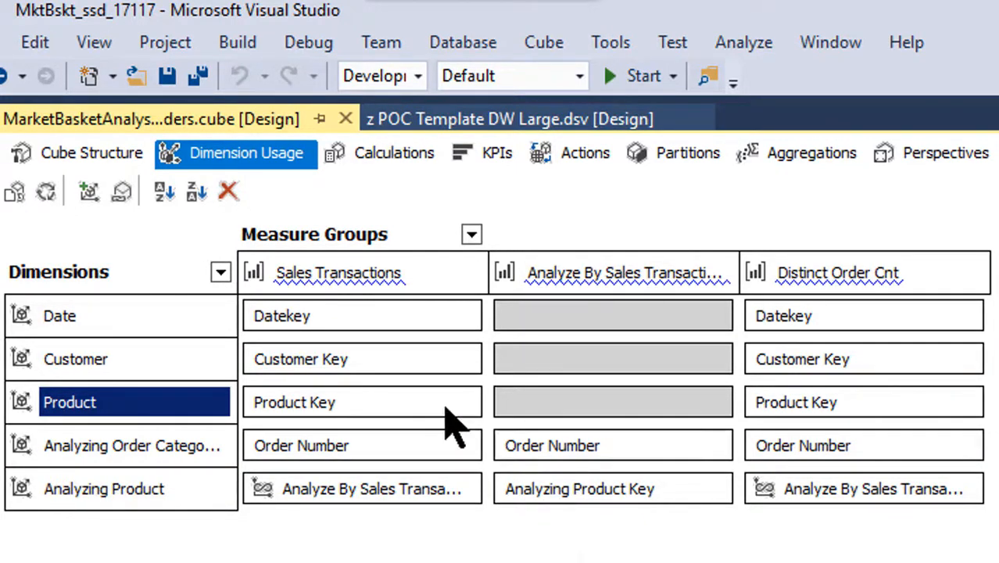
View the relationship definition between the Date dimension and the Sales Transactions measure group, then close it
mouse_move(380, 328)
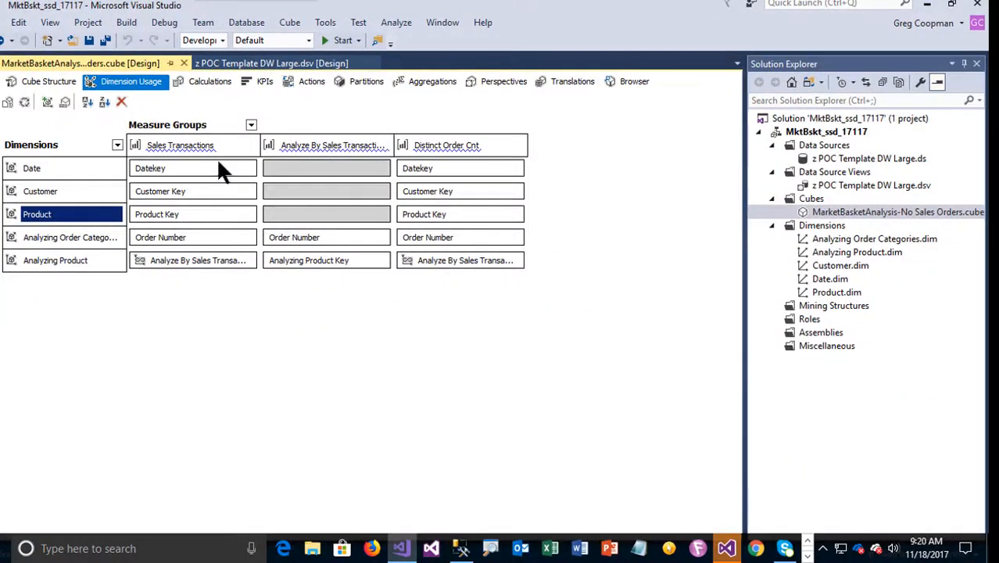
left_click(418, 320)
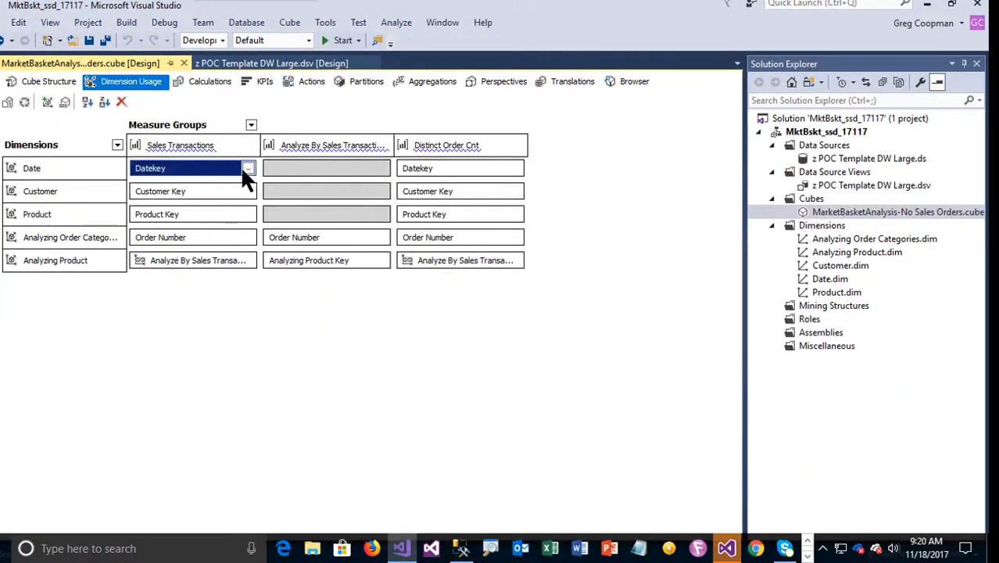
left_click(246, 167)
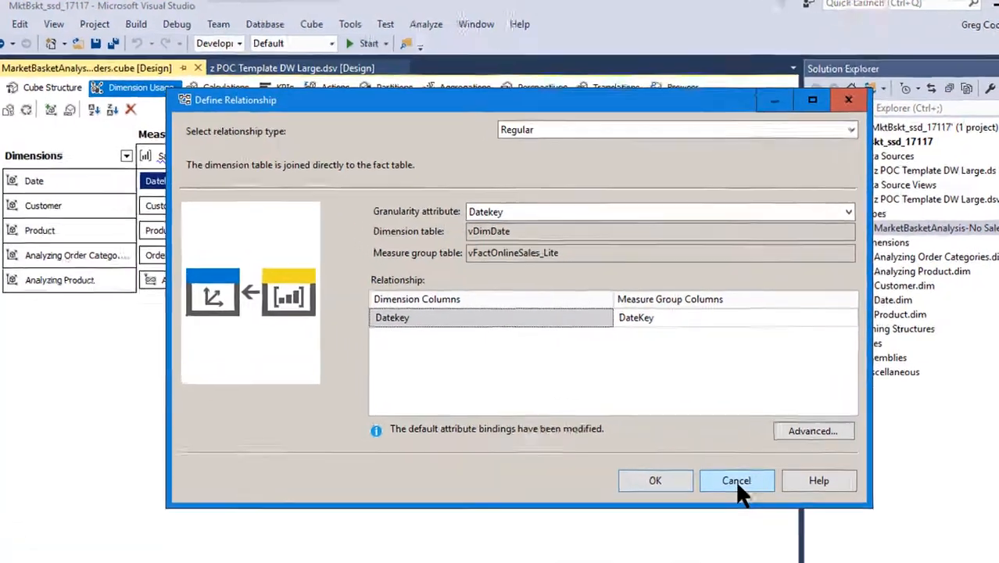
left_click(674, 450)
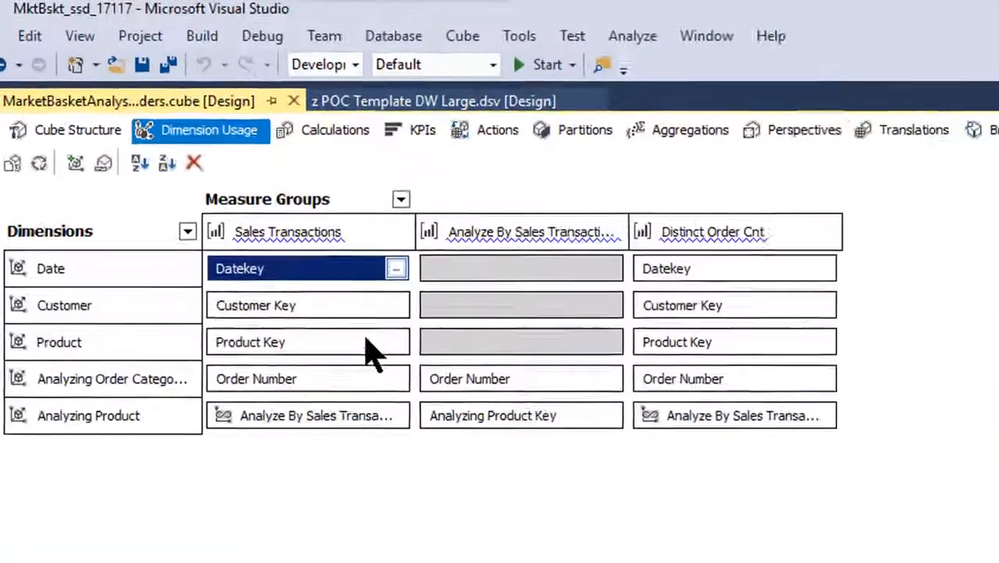
Point out the Customer relationship to Sales Transactions, check it against the factOnlineSales_SalesOrder diagram, and return to the dimension usage
left_click(209, 192)
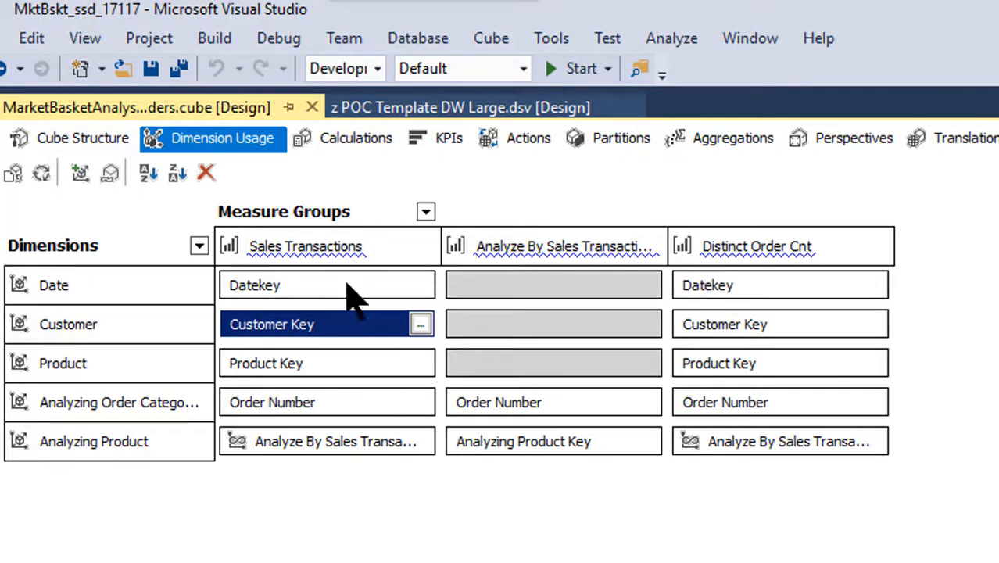
left_click(424, 108)
left_click(134, 228)
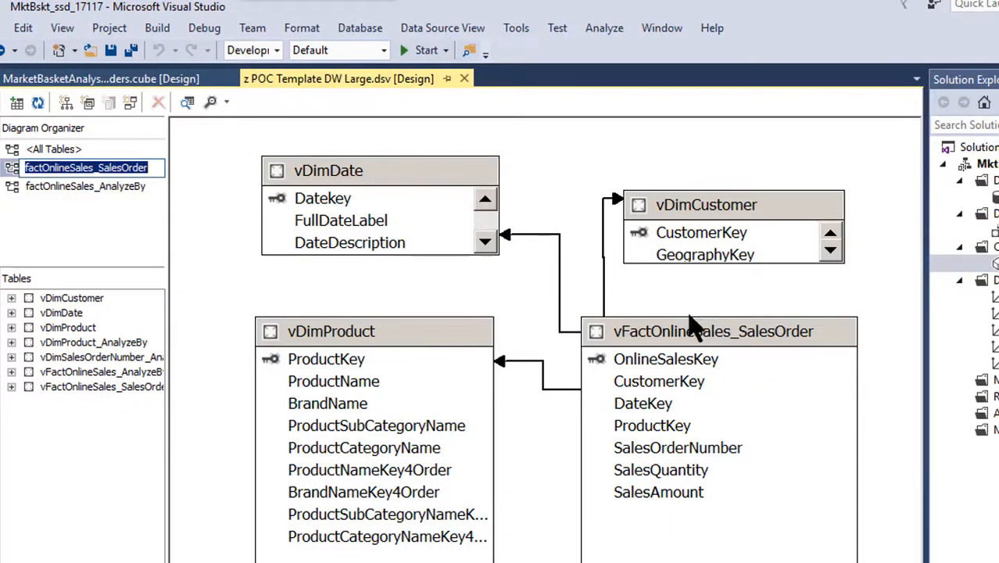
left_click(100, 81)
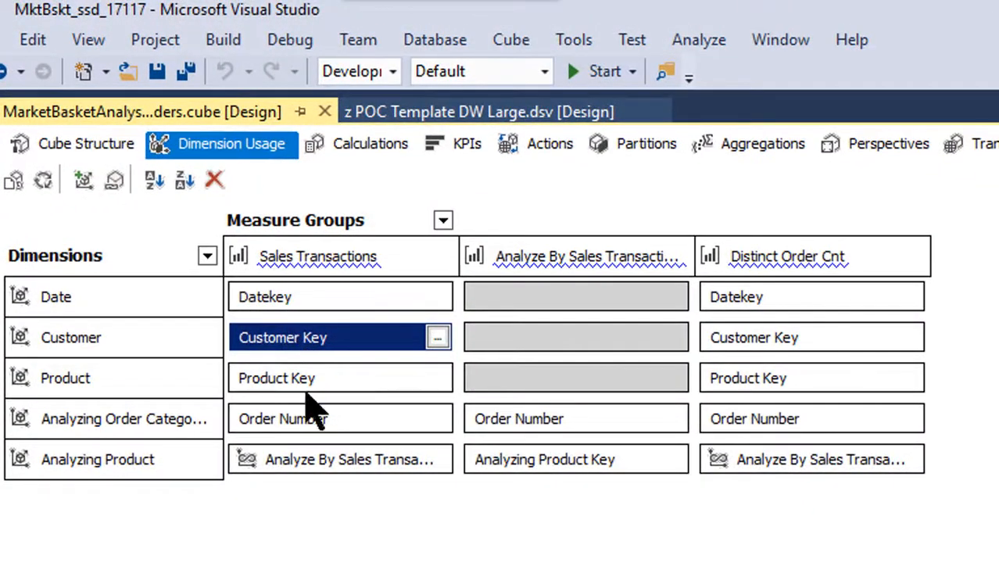
View the relationship definition between the Product dimension and the Sales Transactions measure group, then close it
mouse_move(253, 324)
left_click(304, 388)
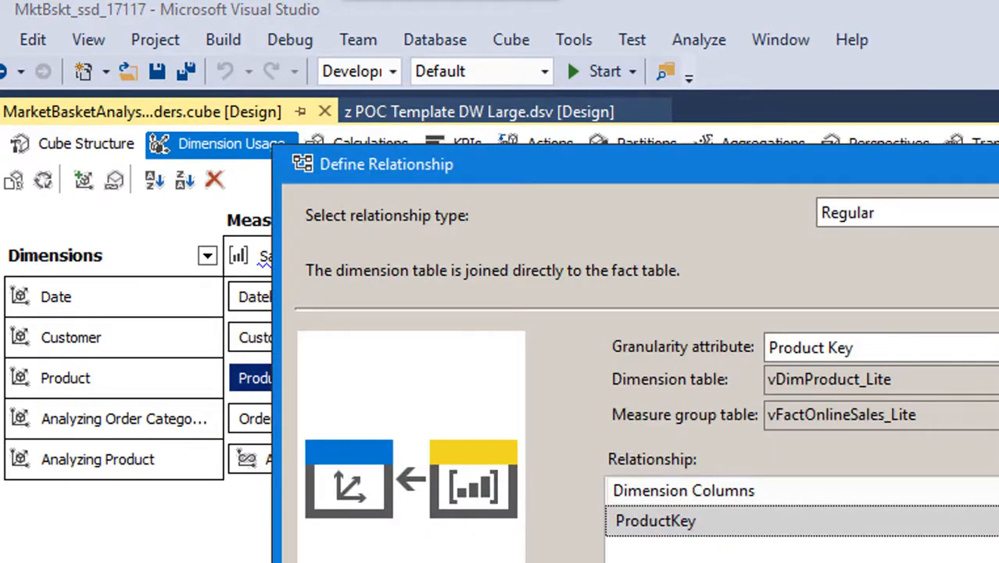
key("Escape")
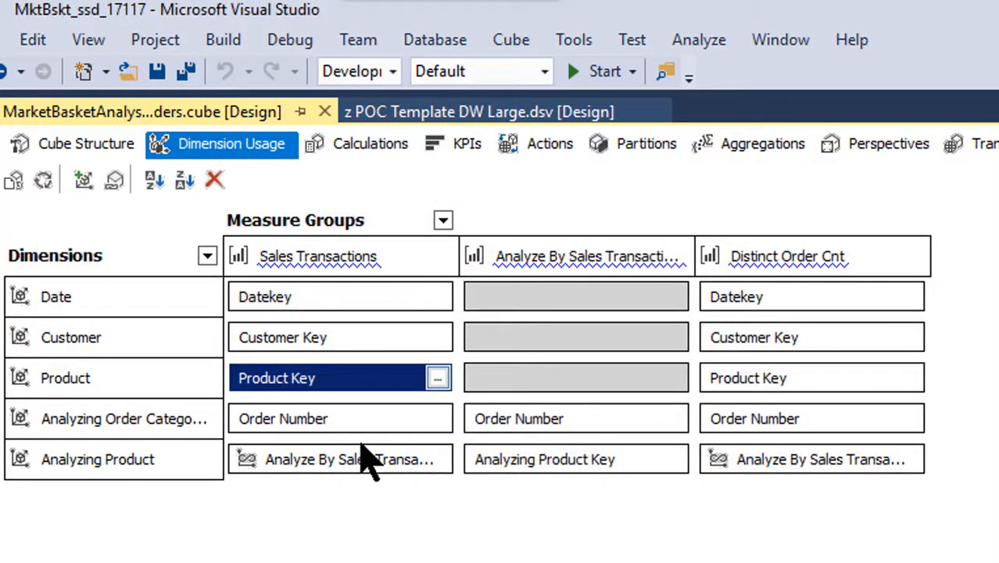
Point out the Order Number relationship to Sales Transactions, compare the factOnlineSales_AnalyzeBy and factOnlineSales_SalesOrder diagrams, and return to the dimension usage
left_click(391, 420)
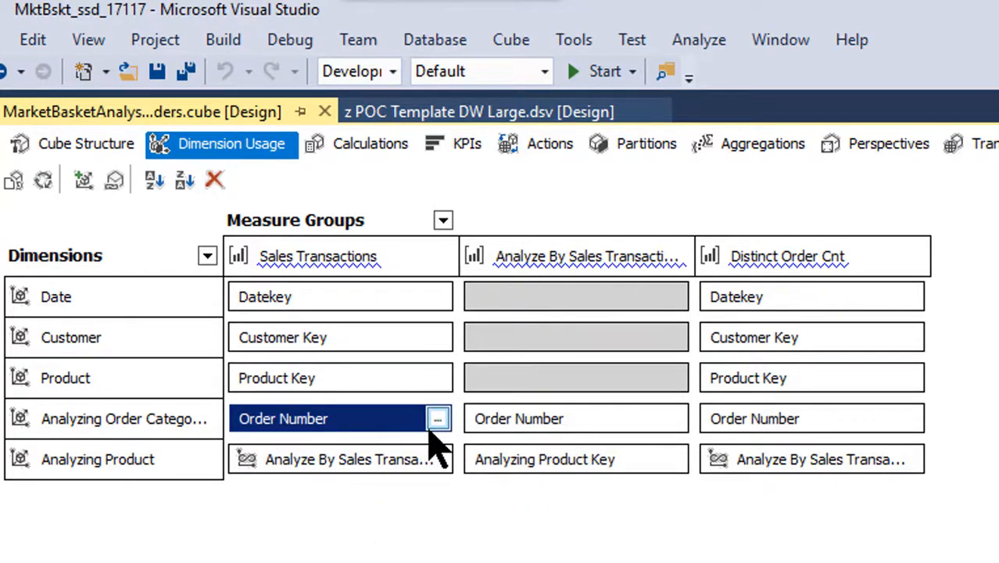
left_click(494, 117)
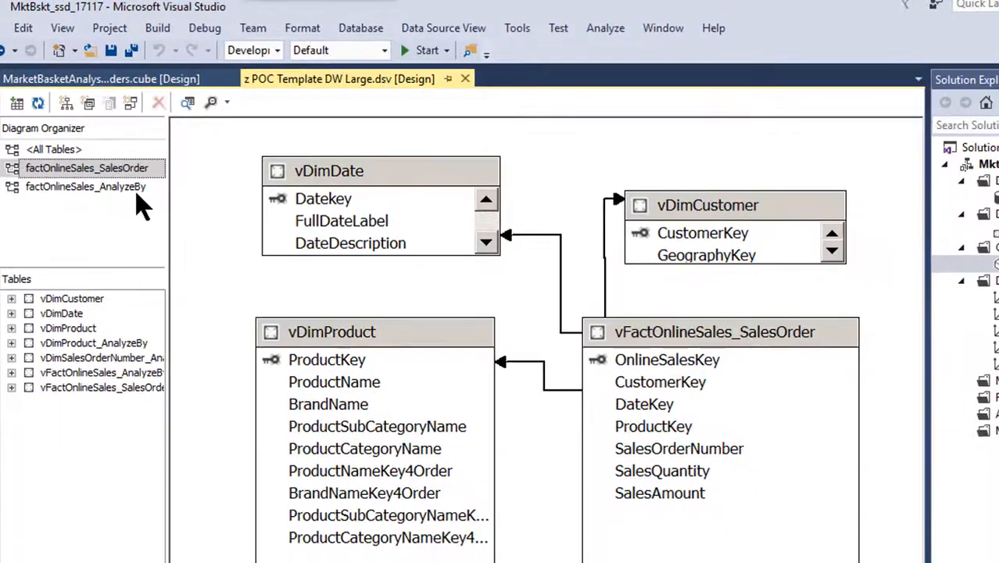
left_click(132, 192)
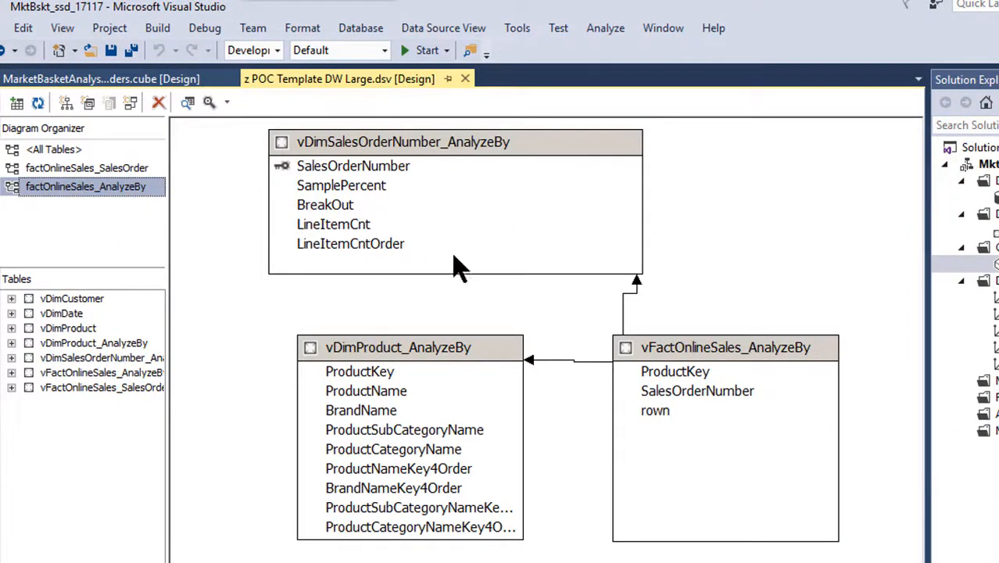
left_click(102, 170)
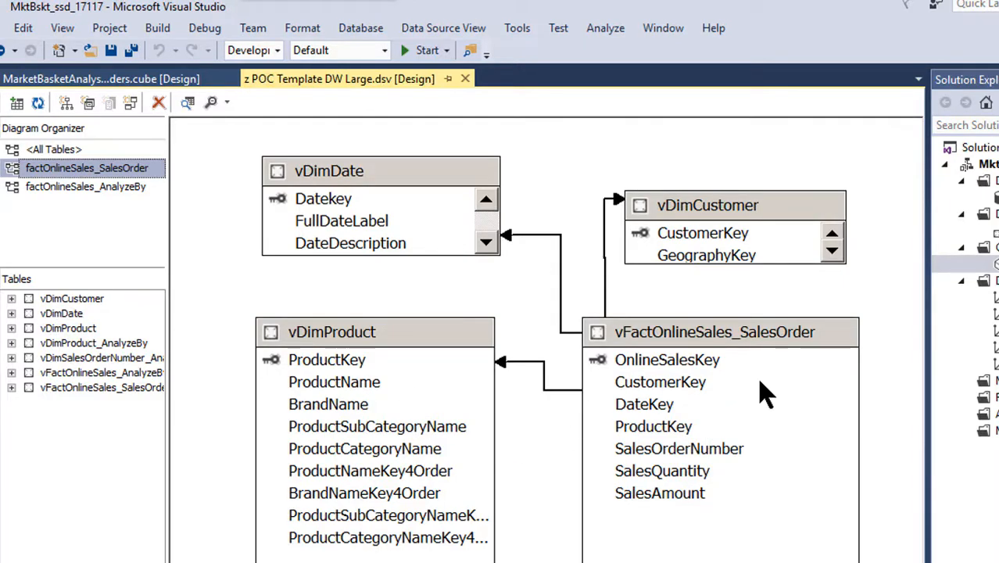
left_click(125, 79)
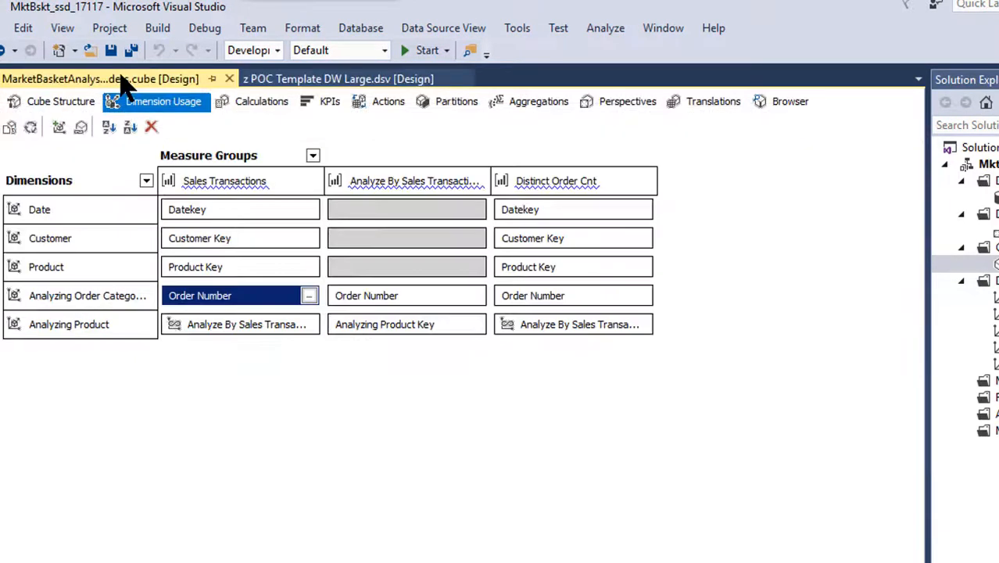
View the many-to-many relationship definition between the Analyzing Product dimension and the Sales Transactions measure group, then close it
mouse_move(252, 303)
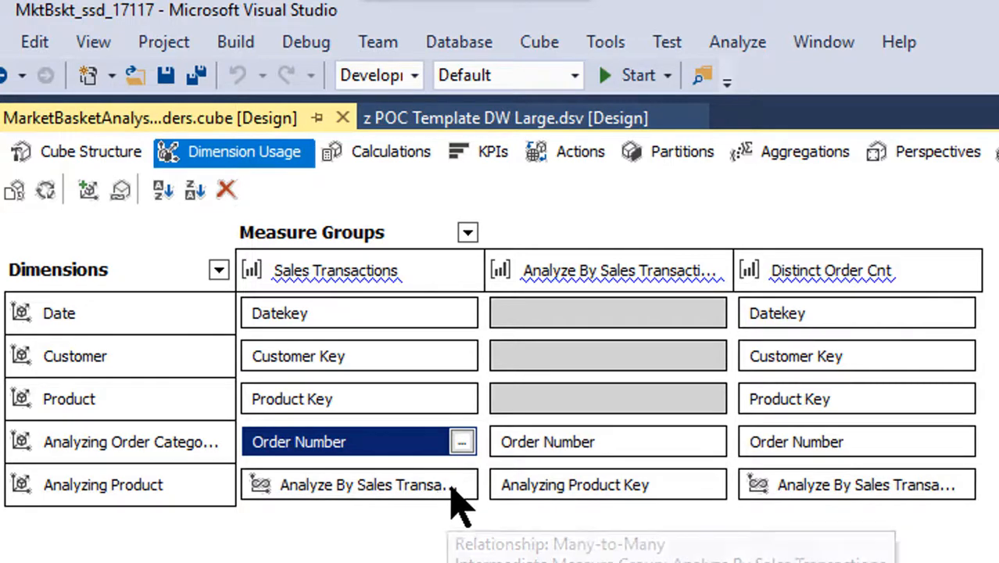
left_click(422, 486)
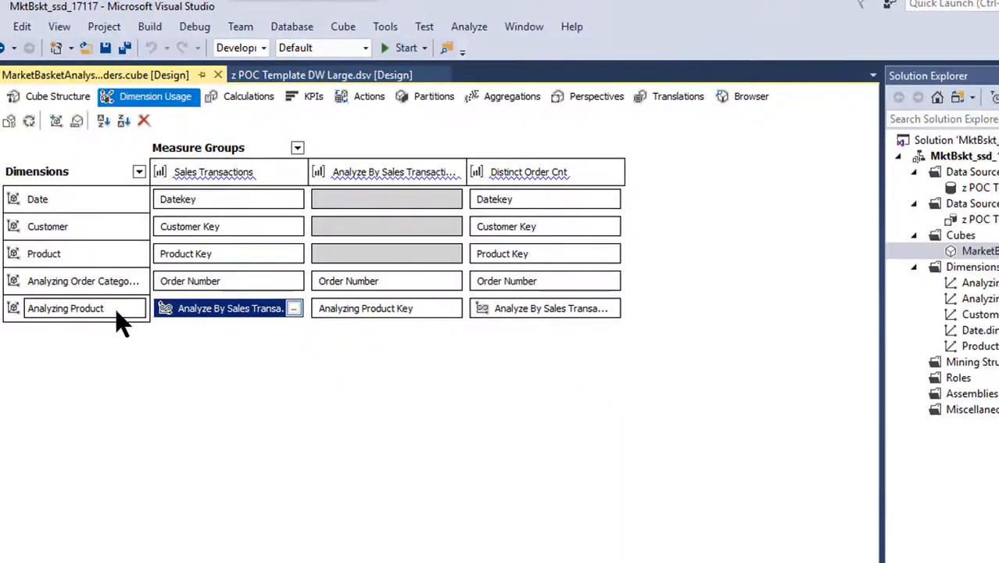
left_click(293, 308)
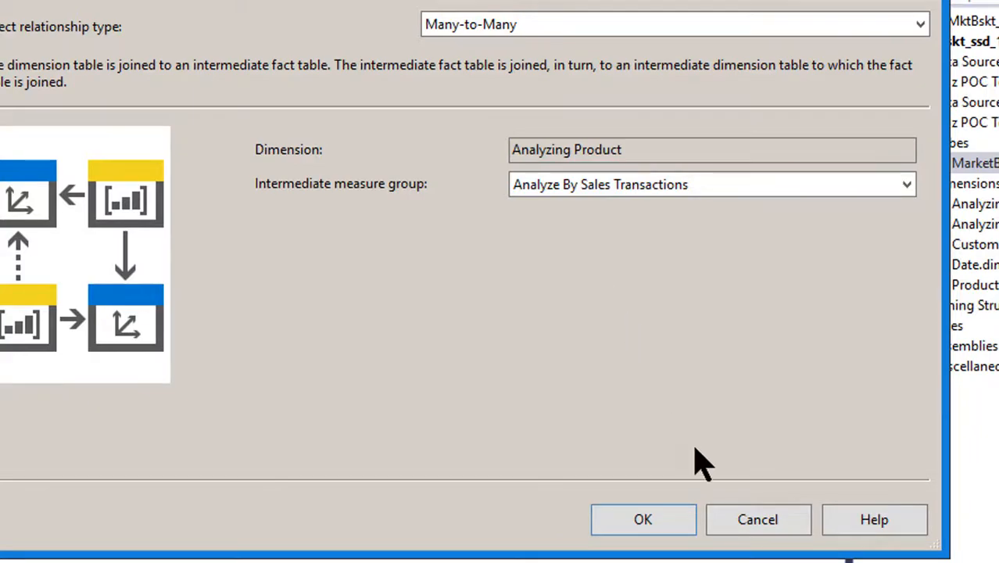
left_click(757, 520)
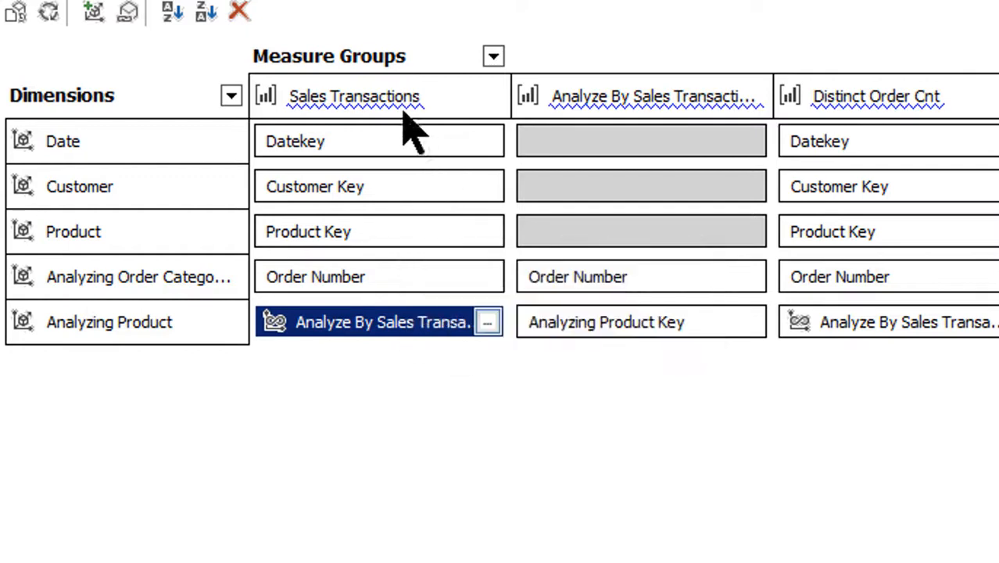
mouse_move(378, 229)
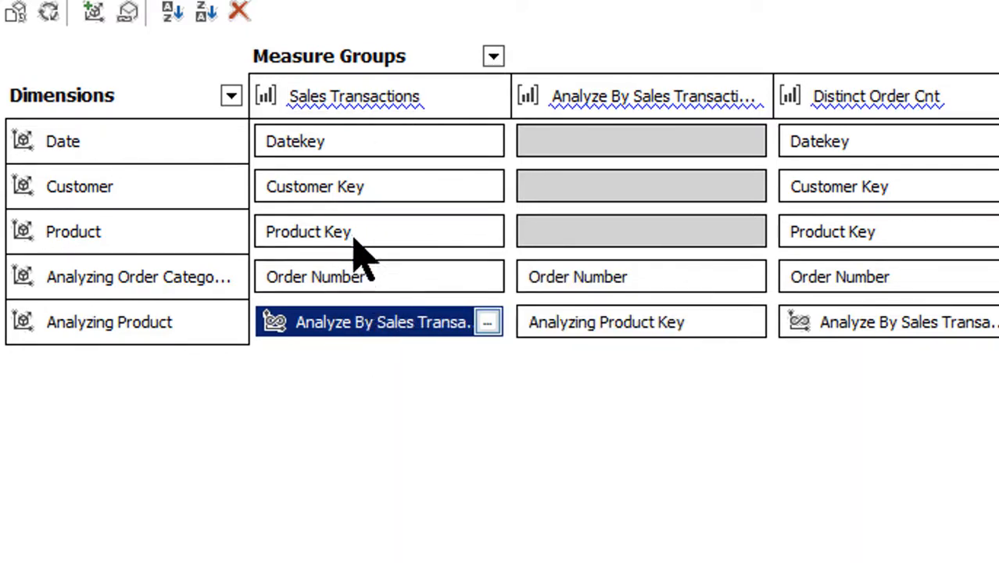
View the Order Number relationship definition between the Analyzing Order Category dimension and the Analyze By Sales Transactions measure group, then close it
mouse_move(368, 336)
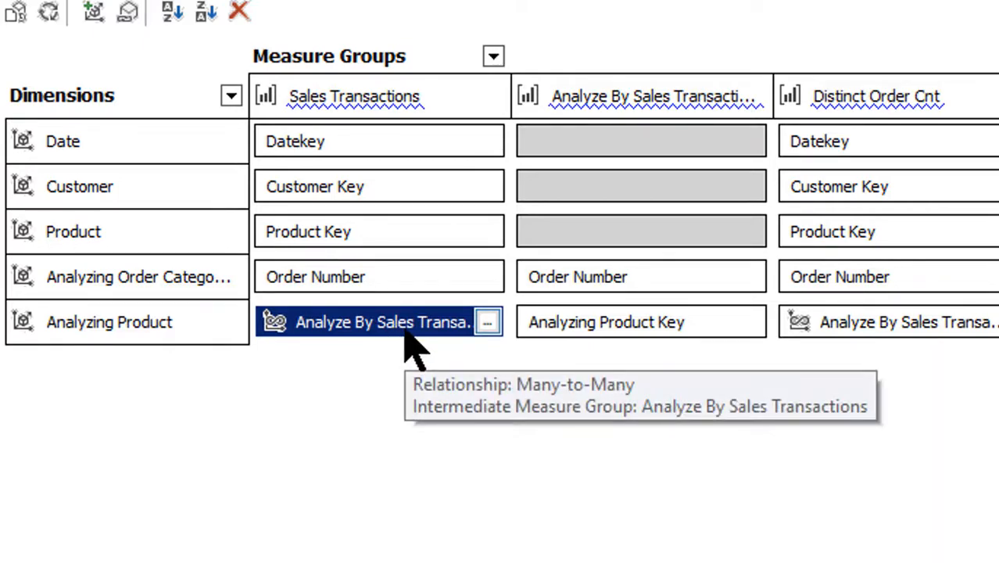
left_click(484, 325)
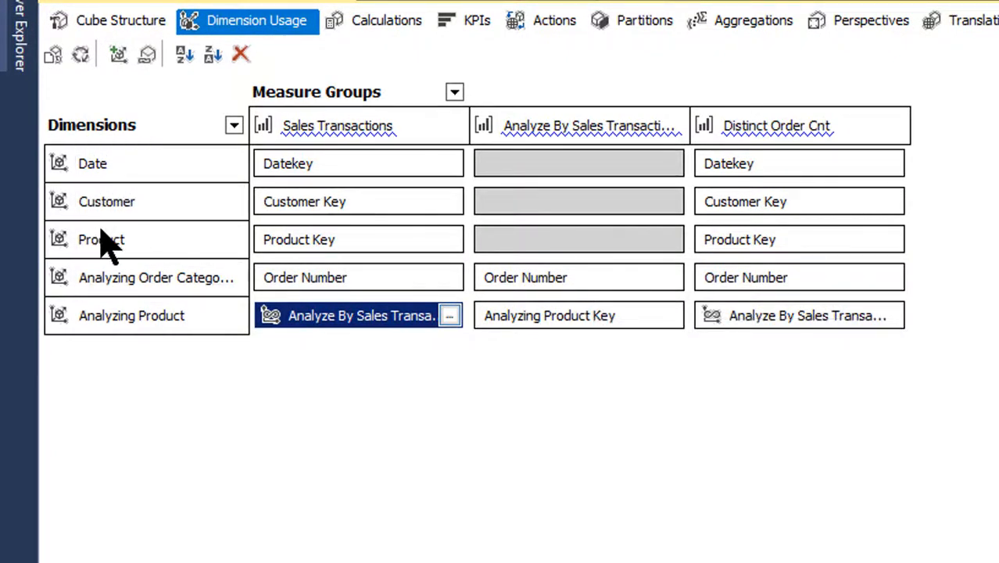
left_click(629, 292)
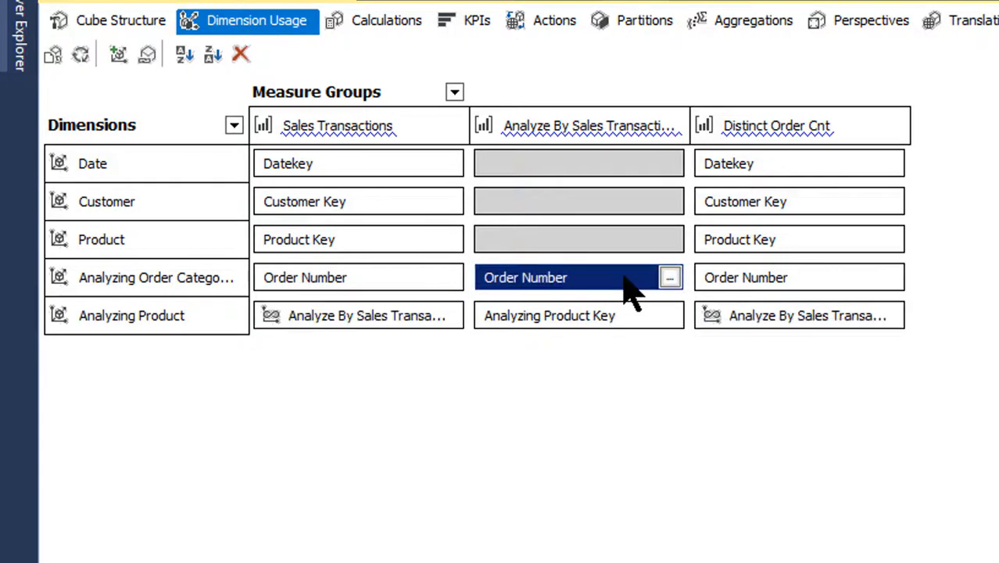
left_click(665, 280)
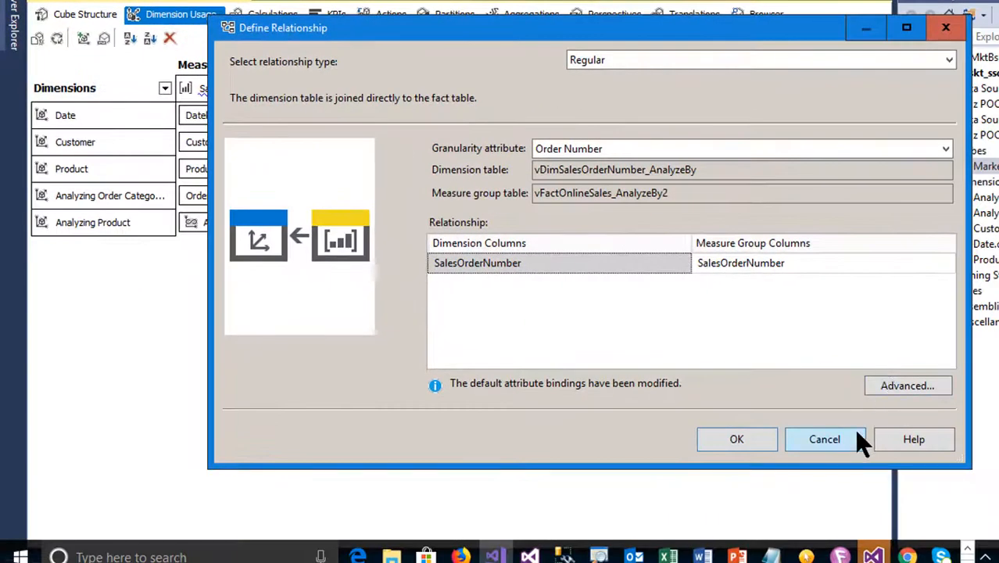
left_click(857, 440)
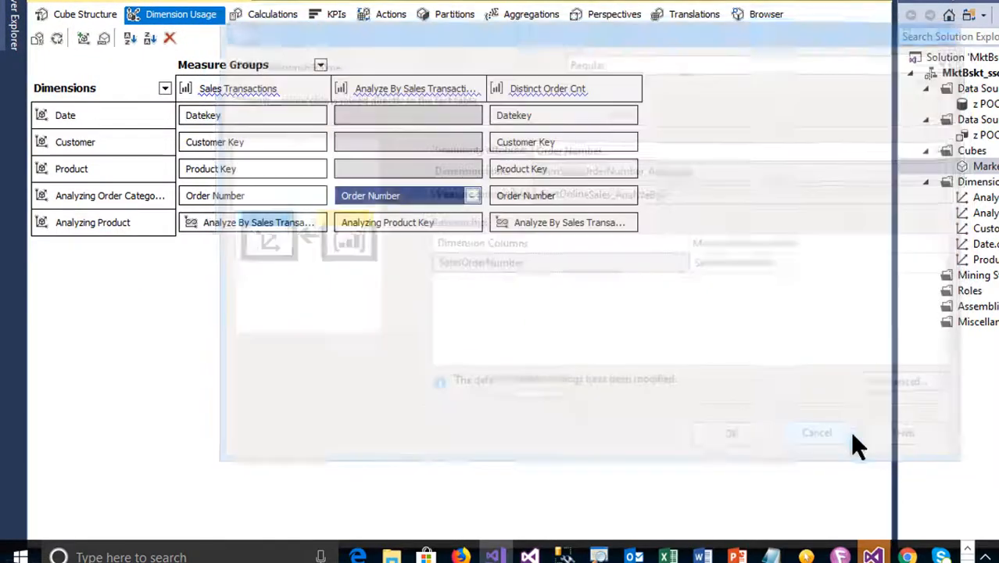
View the relationship definition between the Analyzing Product dimension and the Analyze By Sales Transactions measure group, then close it
left_click(435, 230)
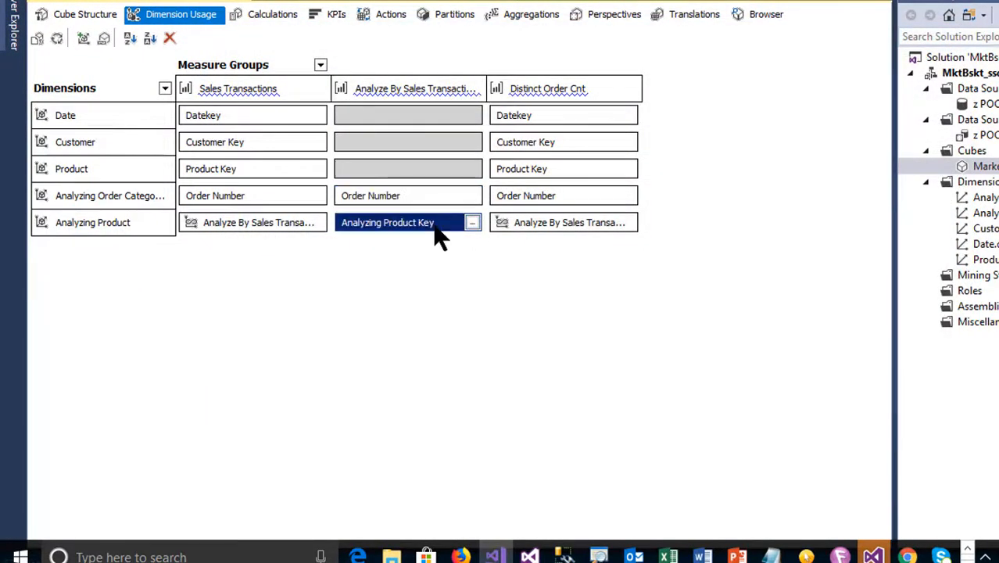
left_click(473, 224)
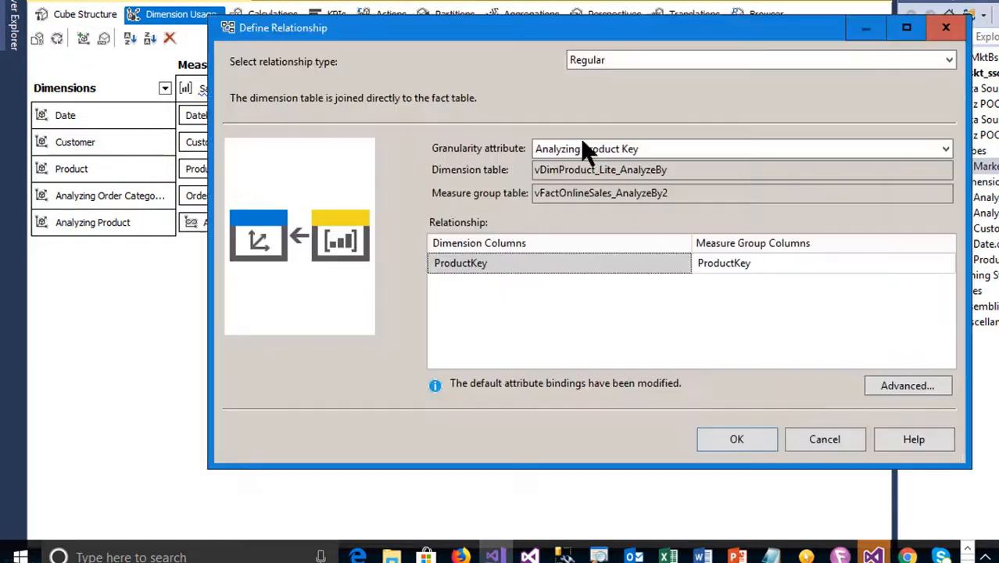
left_click(801, 439)
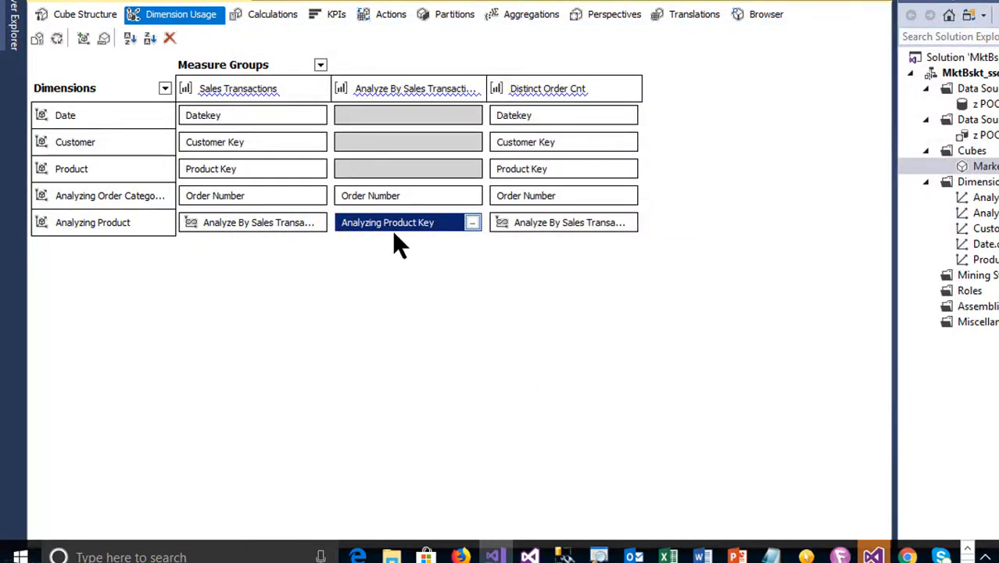
Check the table relationships in the factOnlineSales_AnalyzeBy diagram of the data source view, and return to the cube's dimension usage
left_click(311, 3)
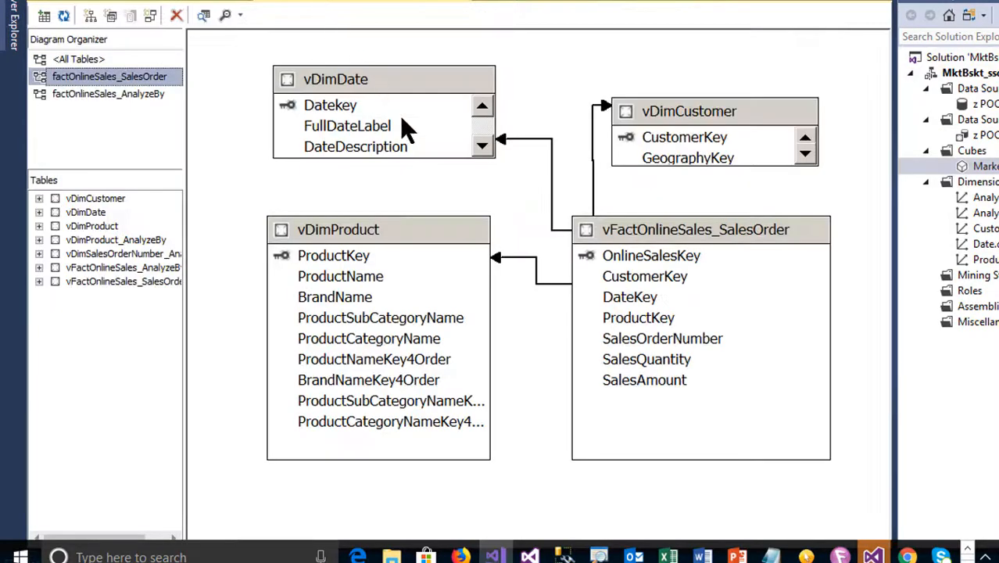
left_click(70, 95)
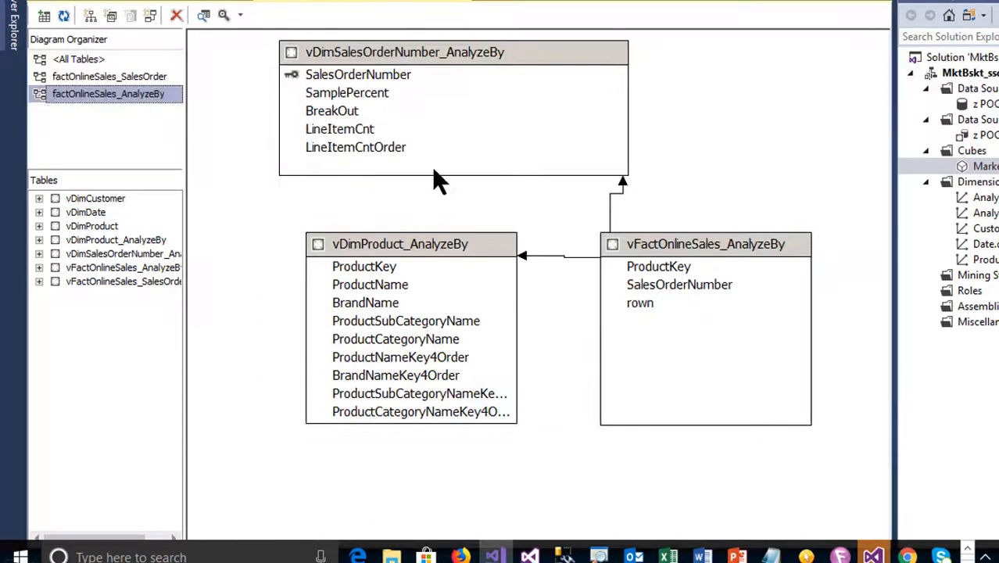
left_click(613, 210)
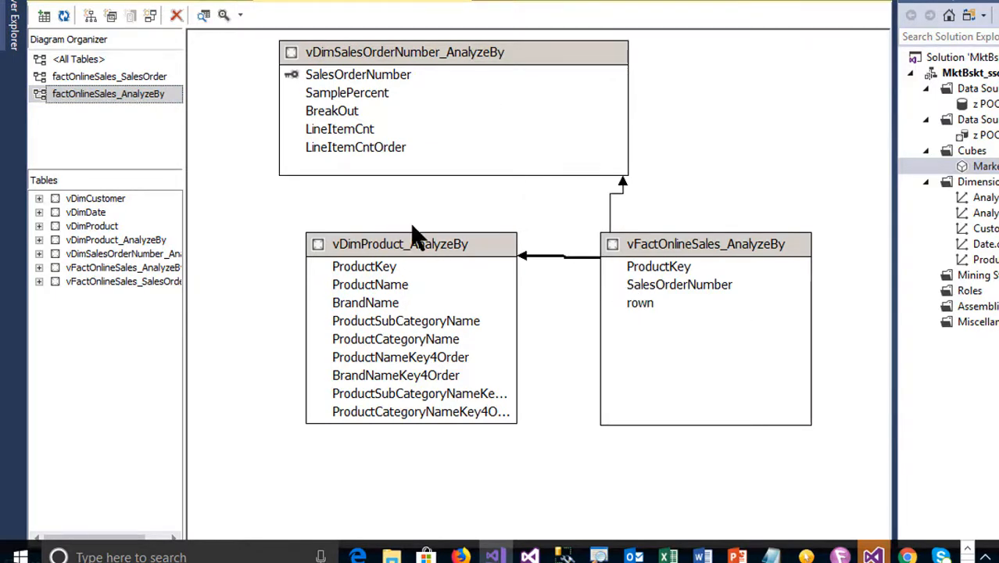
left_click(156, 8)
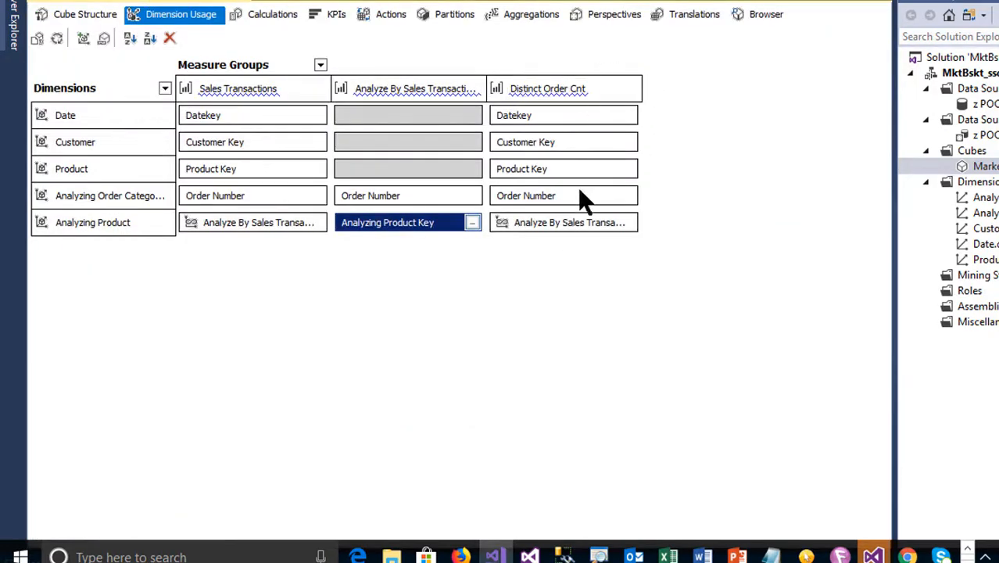
Point out the Date, Customer, Product and Order Number relationships to the Distinct Order Cnt measure group
mouse_move(630, 223)
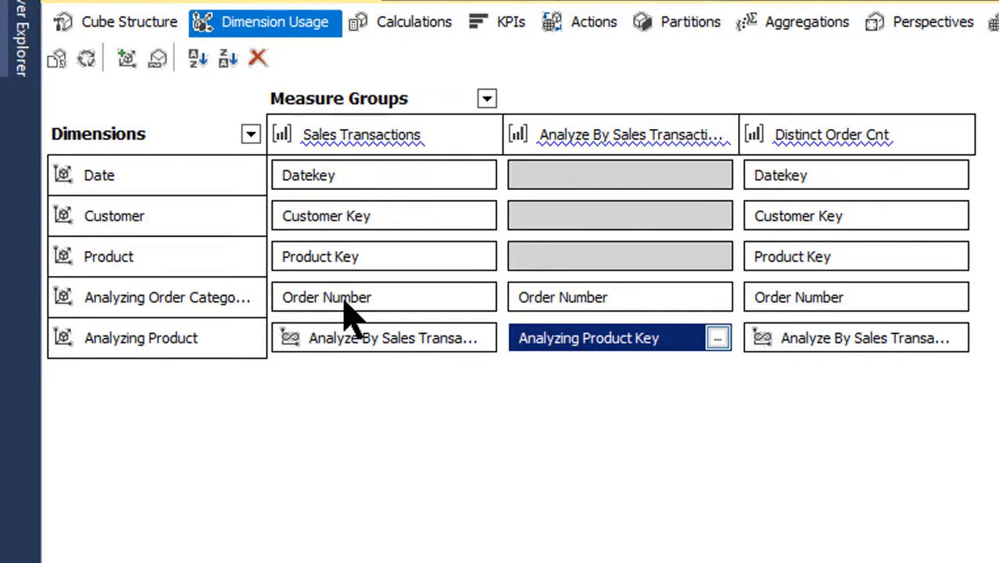
mouse_move(349, 314)
left_click(864, 183)
left_click(861, 221)
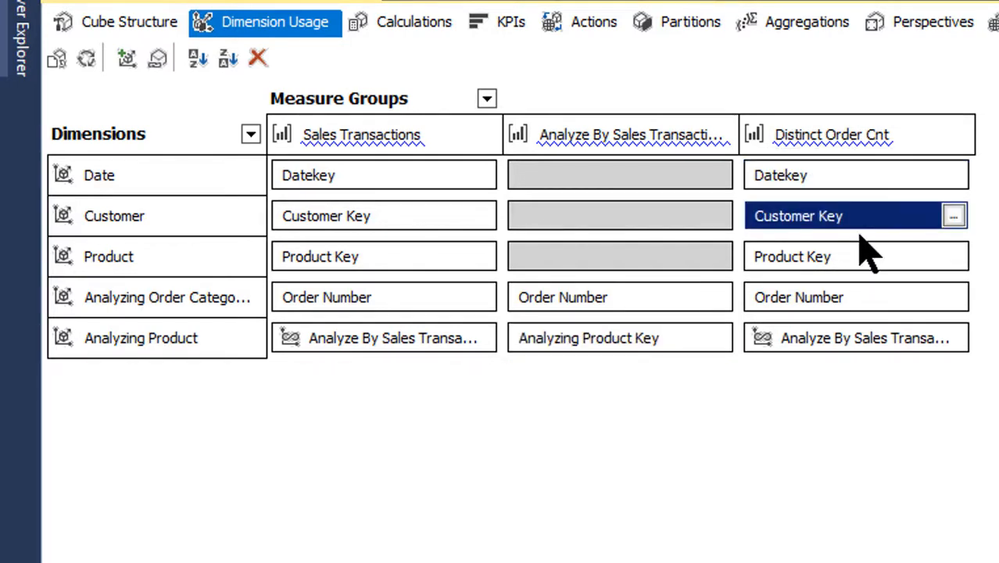
left_click(860, 251)
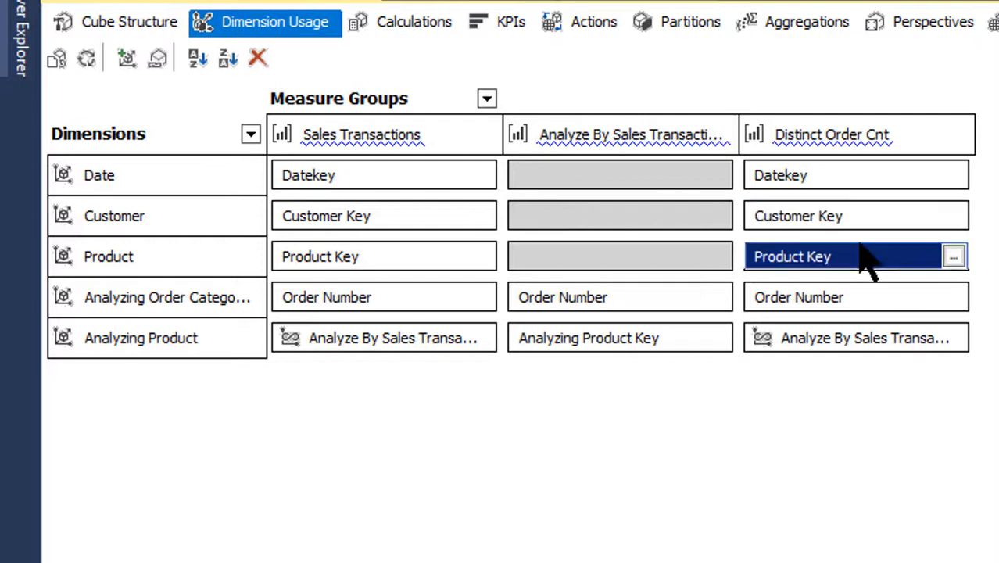
left_click(866, 312)
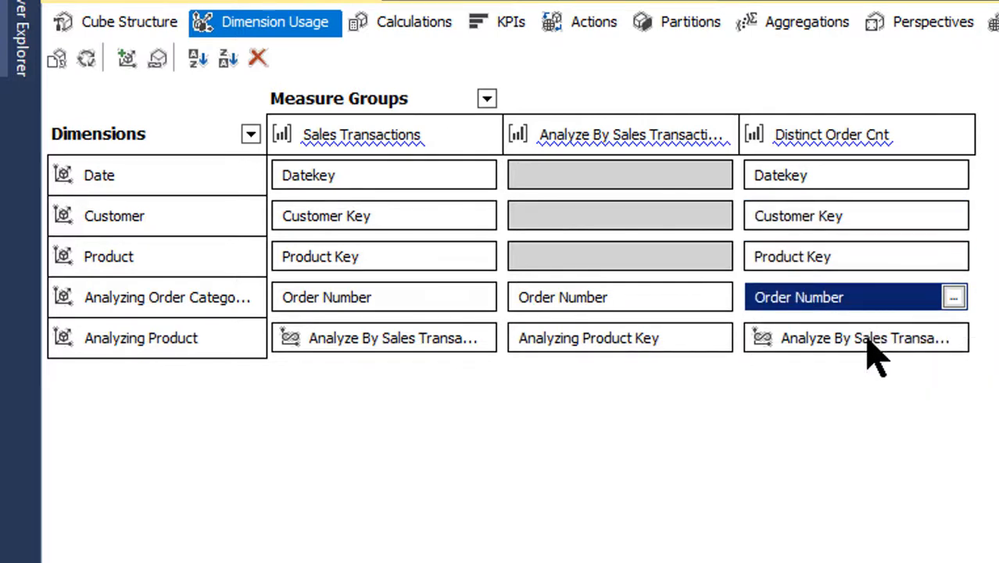
View the many-to-many relationship definition between the Analyzing Product dimension and the Distinct Order Cnt measure group, then close it
left_click(874, 348)
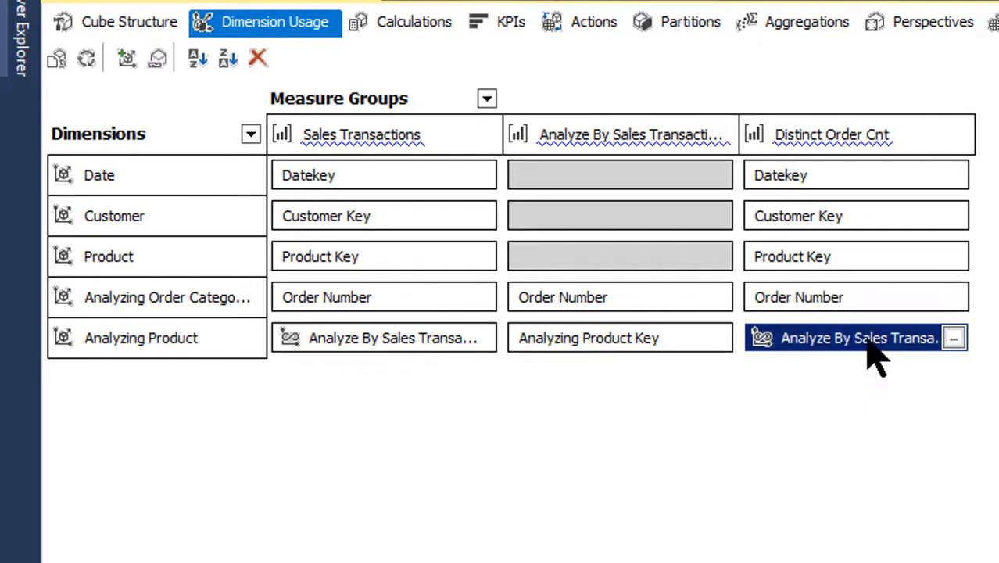
left_click(953, 340)
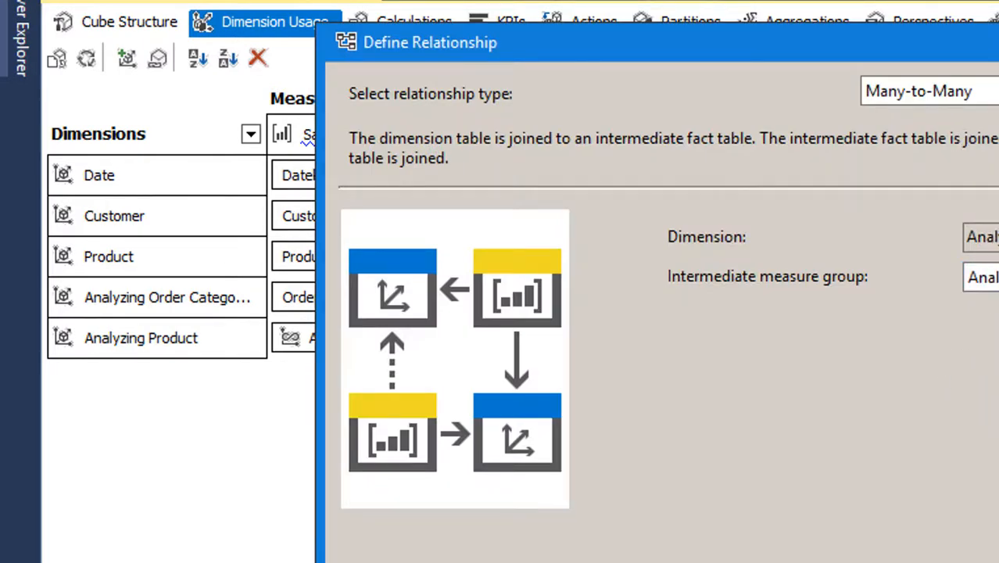
key("Escape")
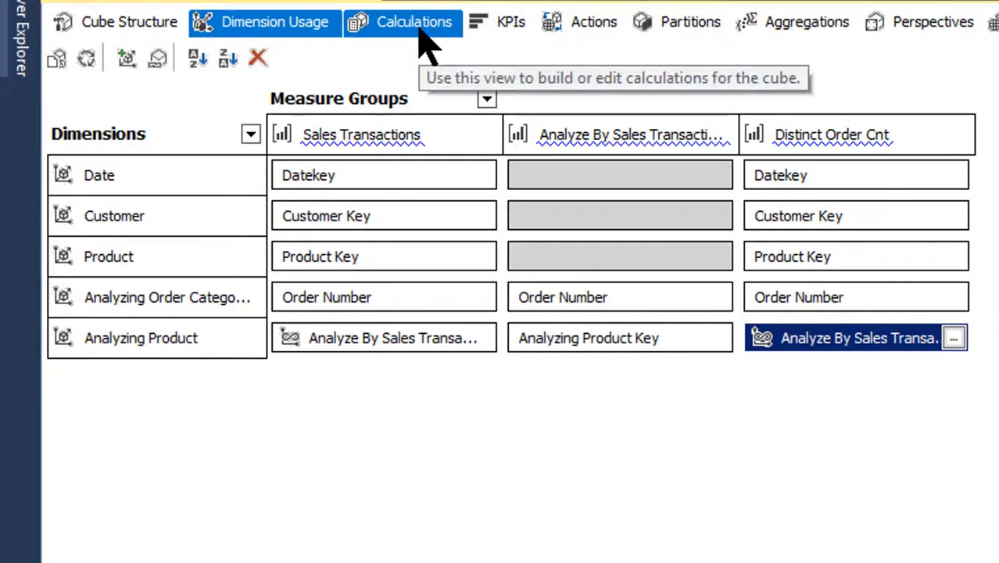
Look briefly through the cube's KPIs, Actions, Partitions, Aggregations, Perspectives and Translations views
left_click(508, 27)
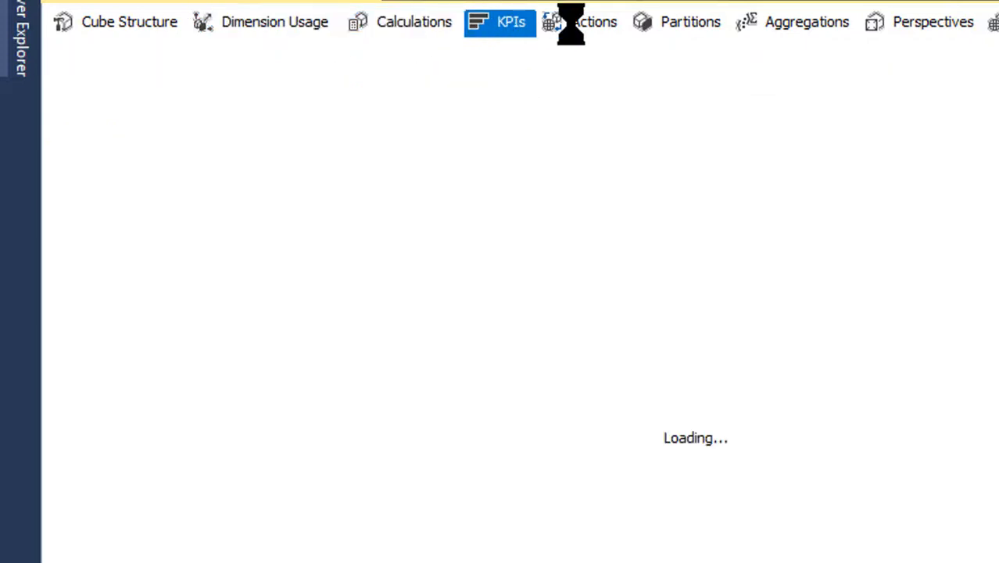
left_click(583, 25)
left_click(685, 32)
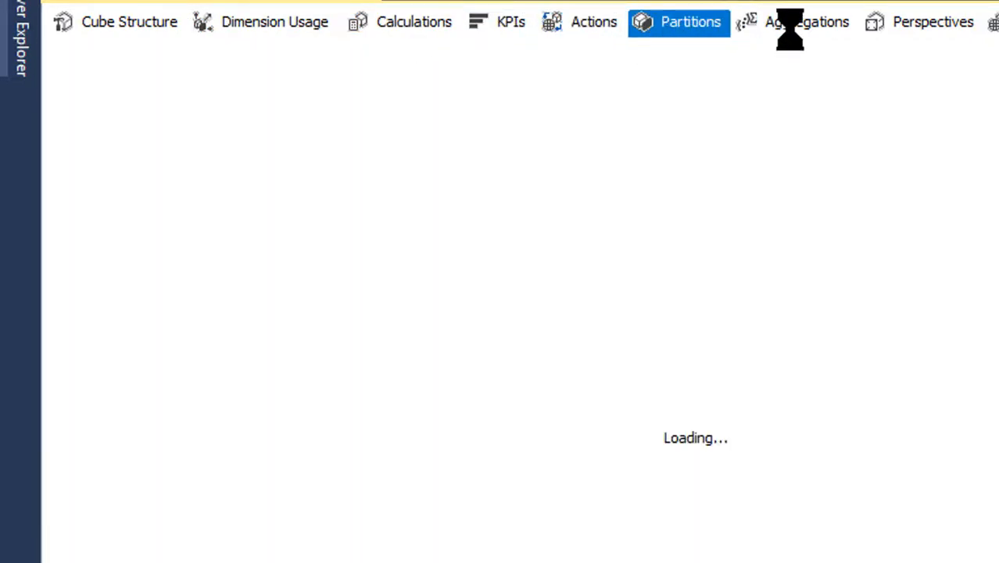
left_click(790, 29)
left_click(950, 28)
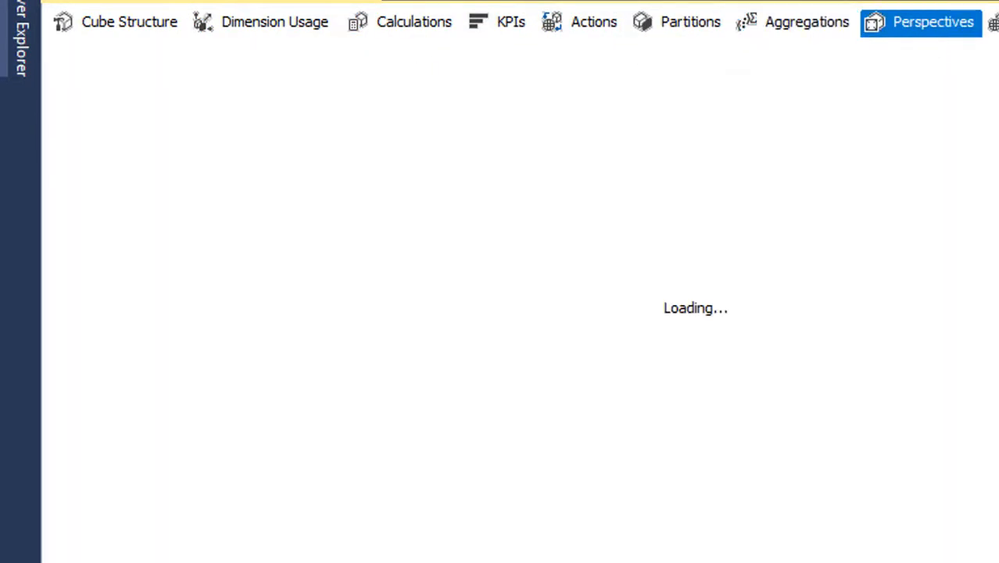
left_click(994, 25)
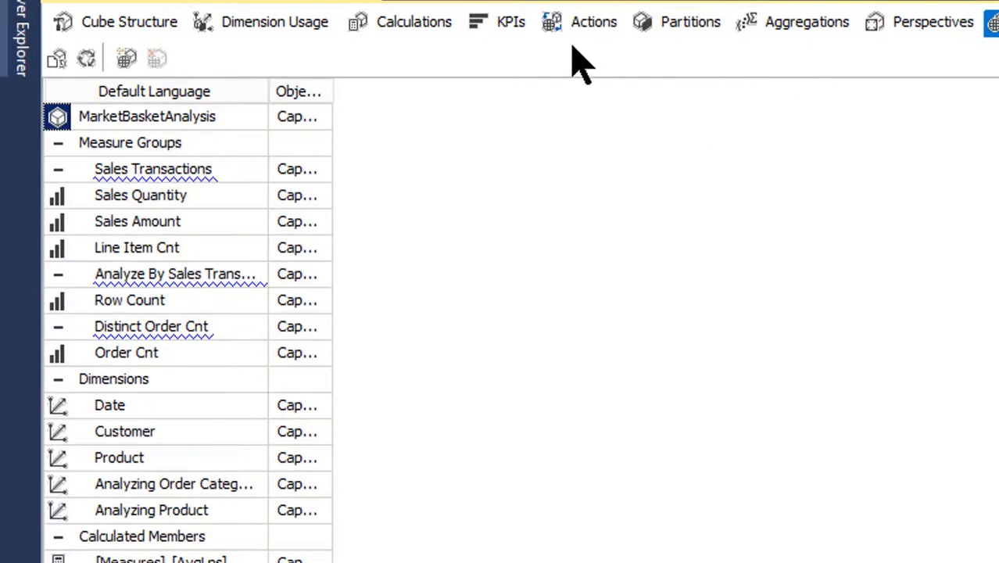
Open the cube's calculations and examine the calculated members in order, from AvgLns through Grand Tot
left_click(385, 22)
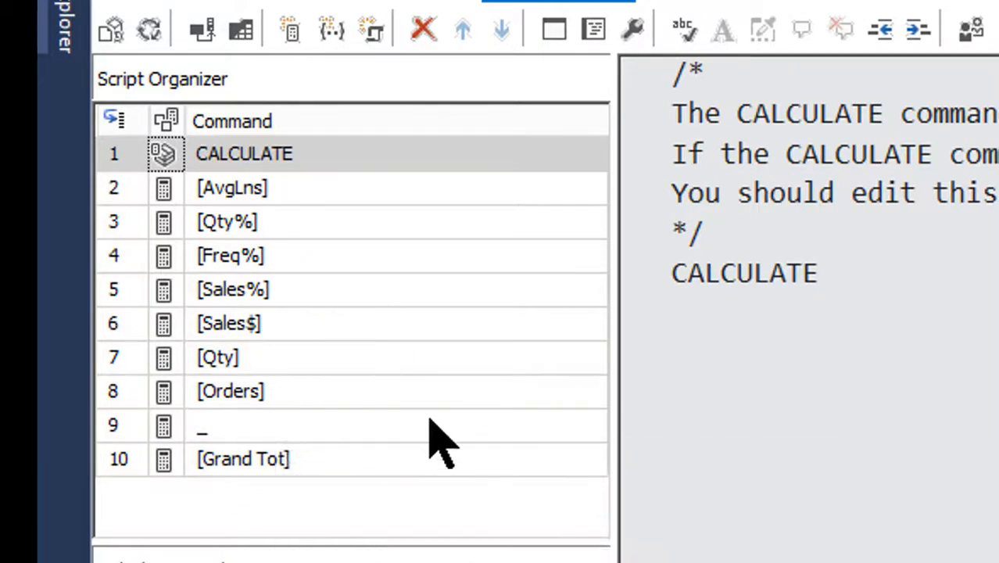
mouse_move(305, 328)
left_click(234, 193)
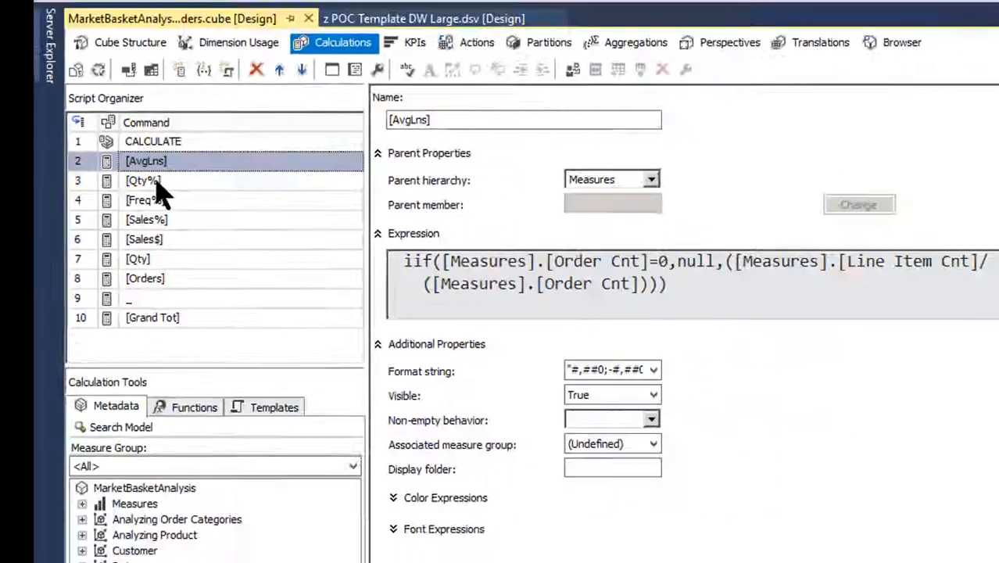
left_click(227, 222)
left_click(145, 191)
left_click(145, 225)
left_click(147, 242)
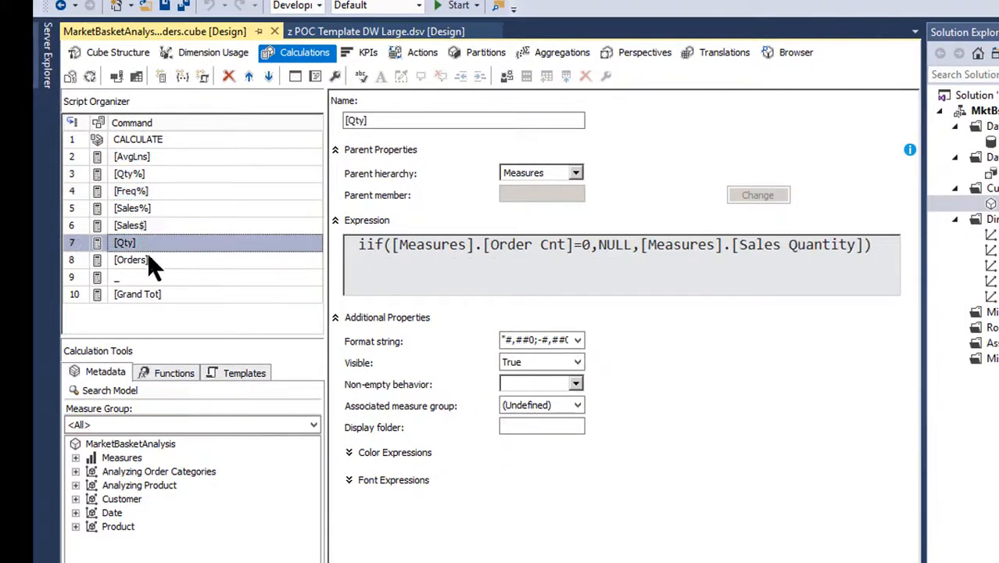
left_click(148, 260)
left_click(149, 277)
left_click(153, 295)
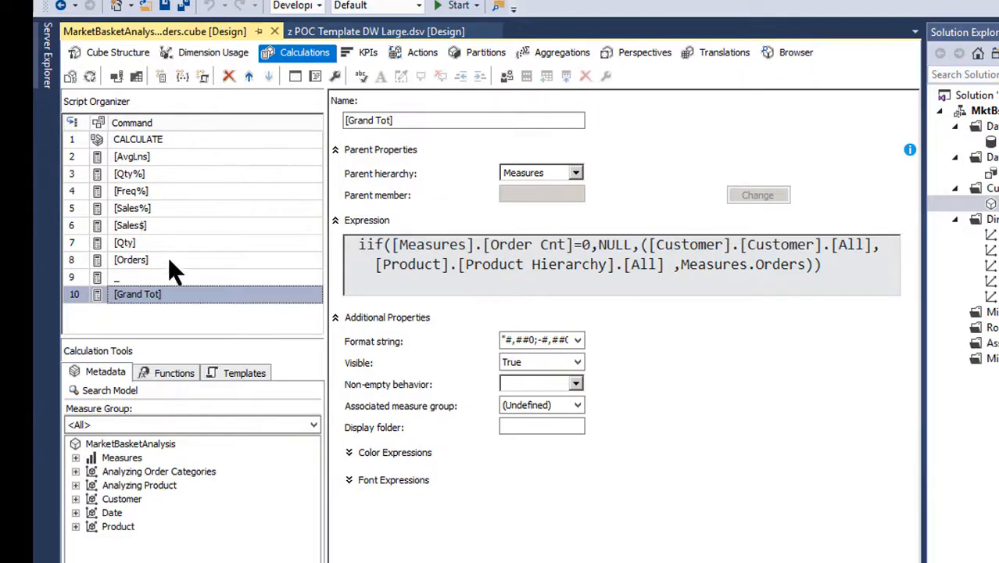
Revisit the expressions of the Freq%, Qty% and AvgLns calculated members
left_click(192, 191)
left_click(191, 174)
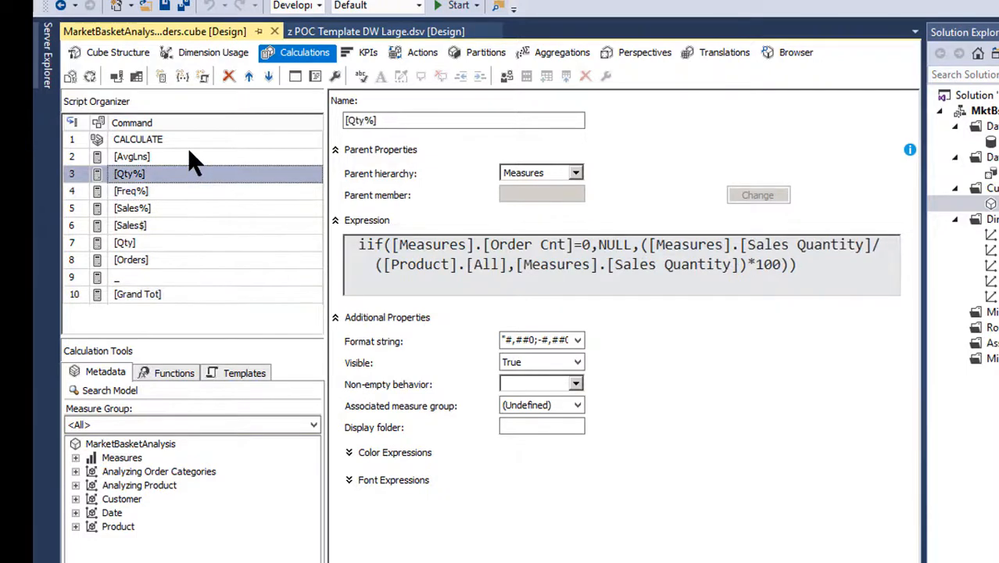
left_click(193, 158)
Show the calculations in script view with a narrower Calculation Tools pane, and read the member definitions from AvgLns to Grand Tot
left_click(315, 76)
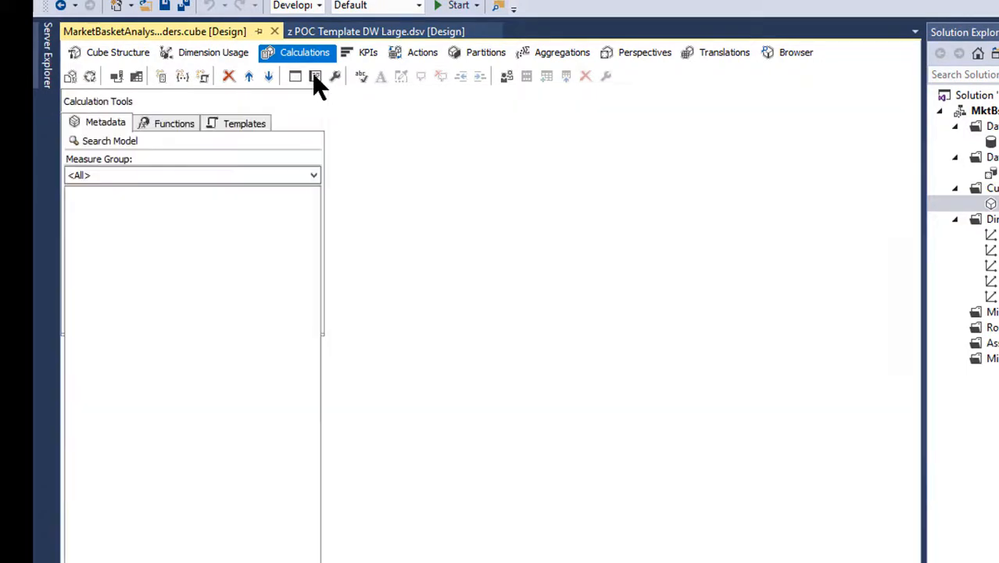
left_click_drag(326, 171, 161, 176)
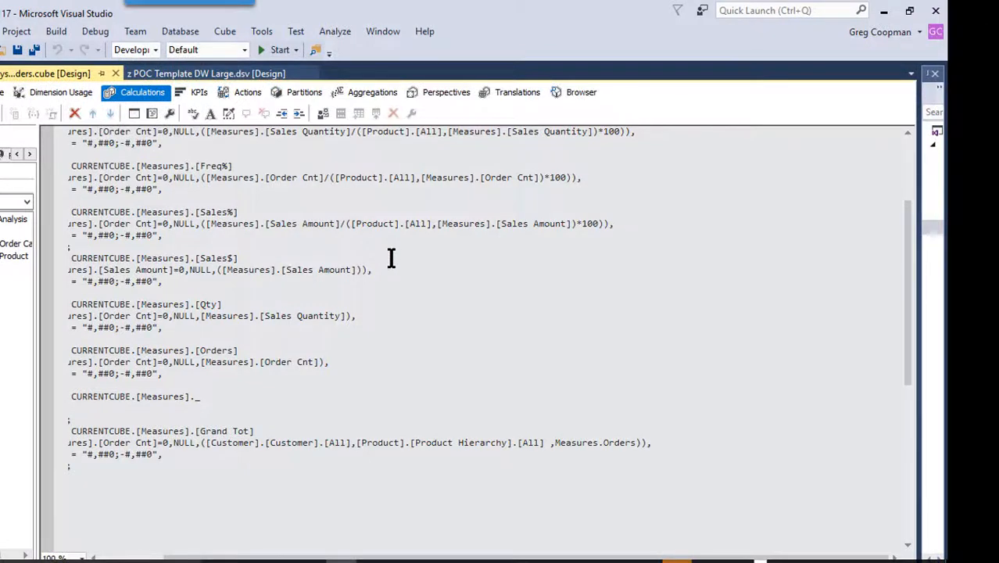
scroll(391, 259, "down", 4)
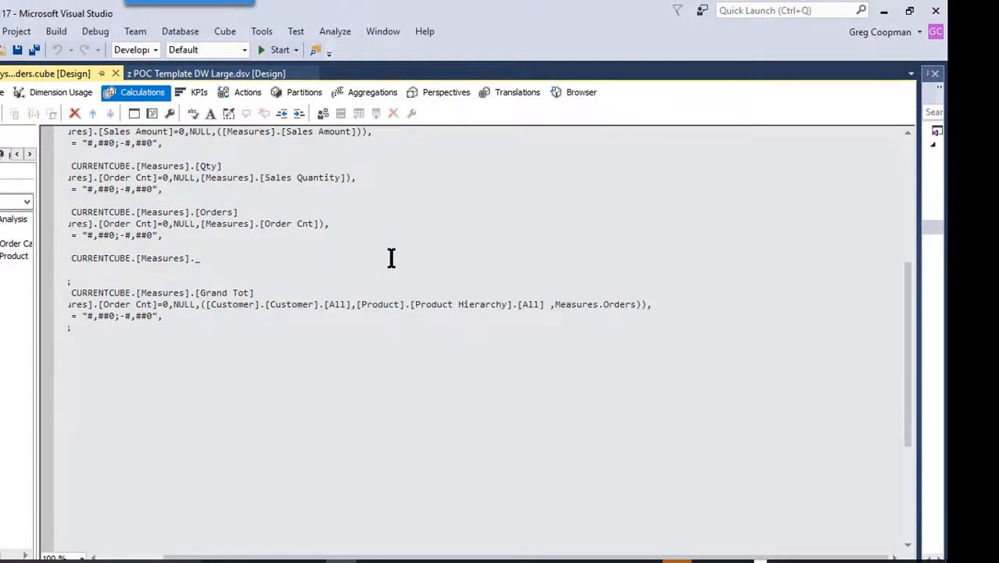
scroll(393, 323, "up", 8)
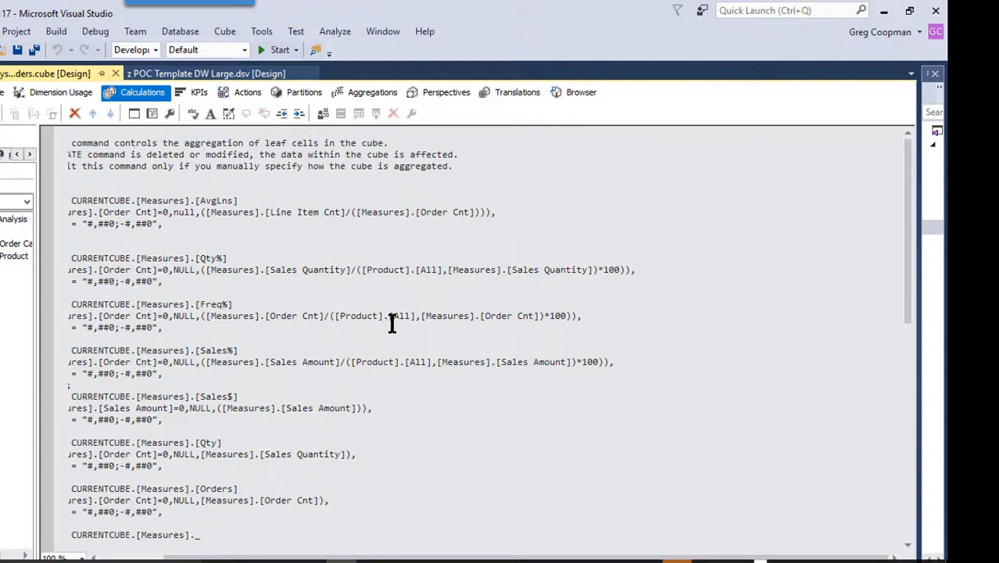
scroll(392, 323, "down", 4)
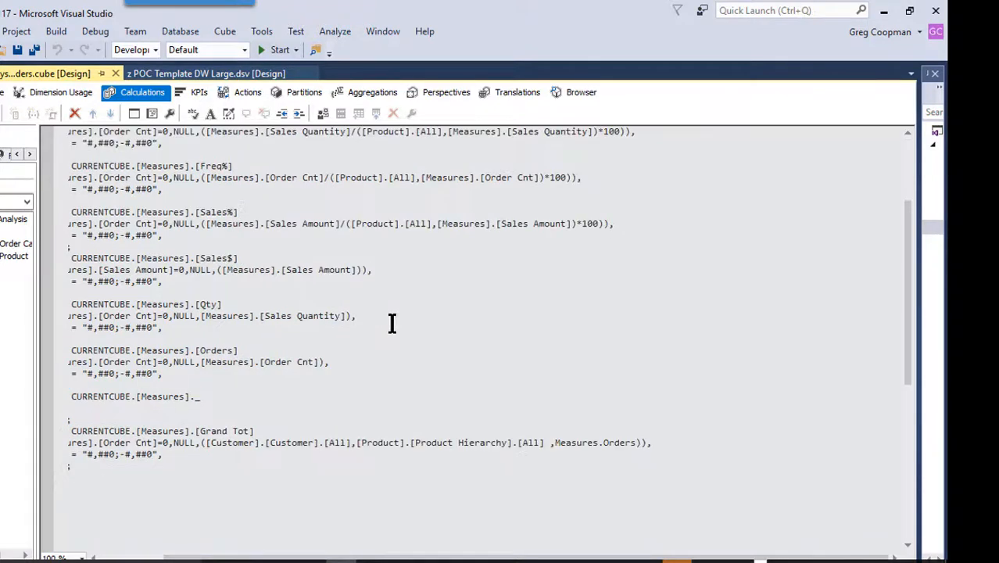
scroll(393, 323, "up", 4)
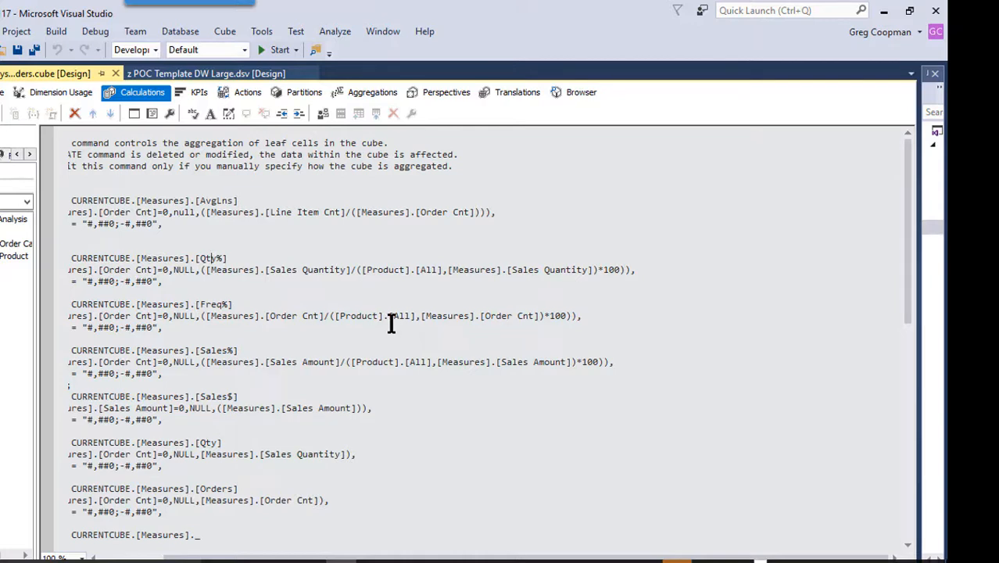
scroll(389, 323, "down", 4)
scroll(389, 323, "up", 4)
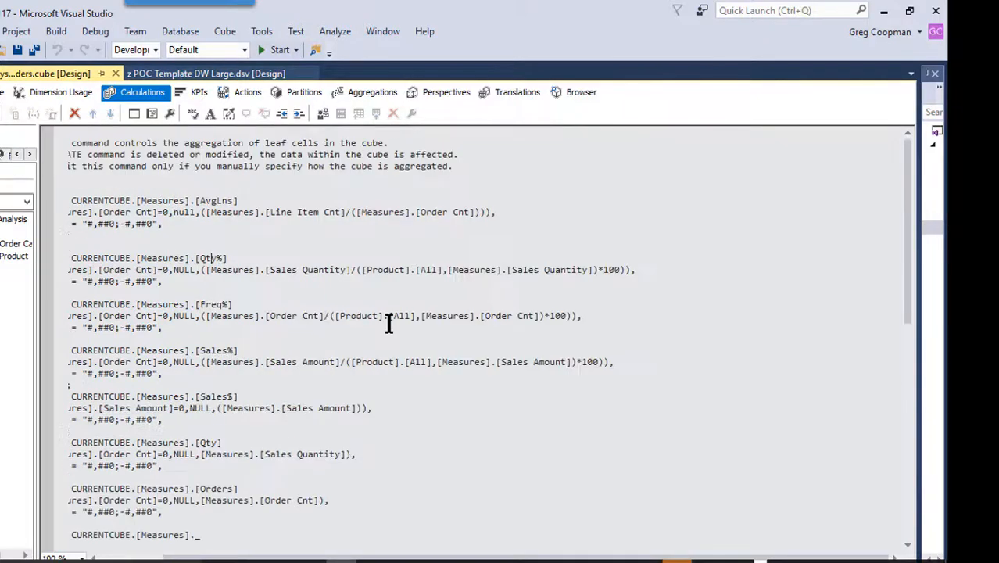